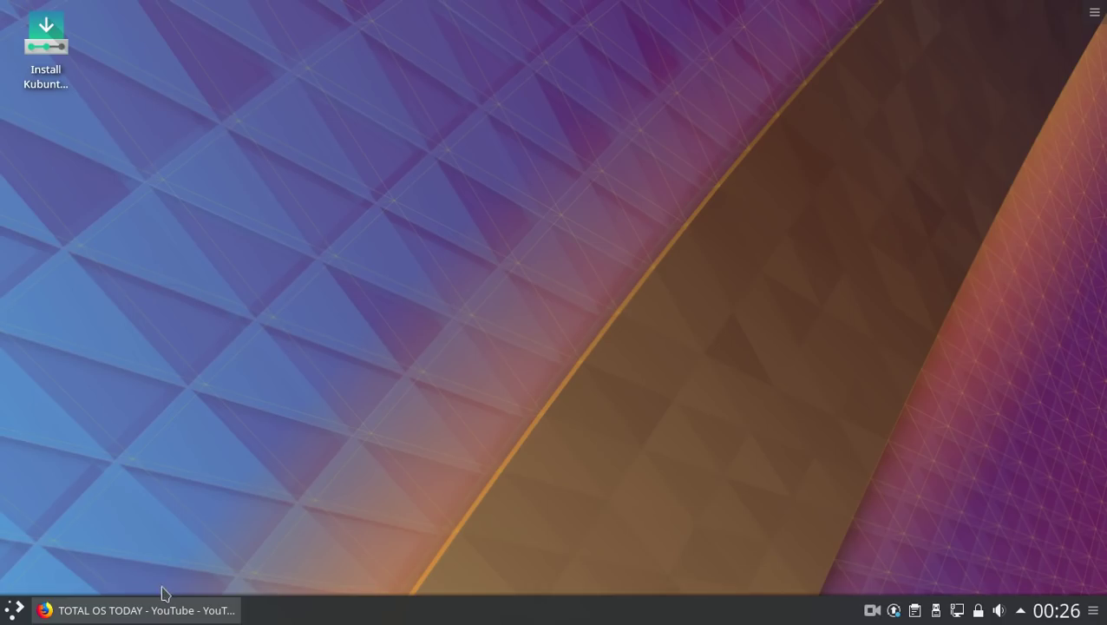
# Bring back the YouTube window and scroll the TOTAL OS TODAY Videos tab to older uploads like 'Linux At The Speed Of WOW!'.
pyautogui.click(175, 613)
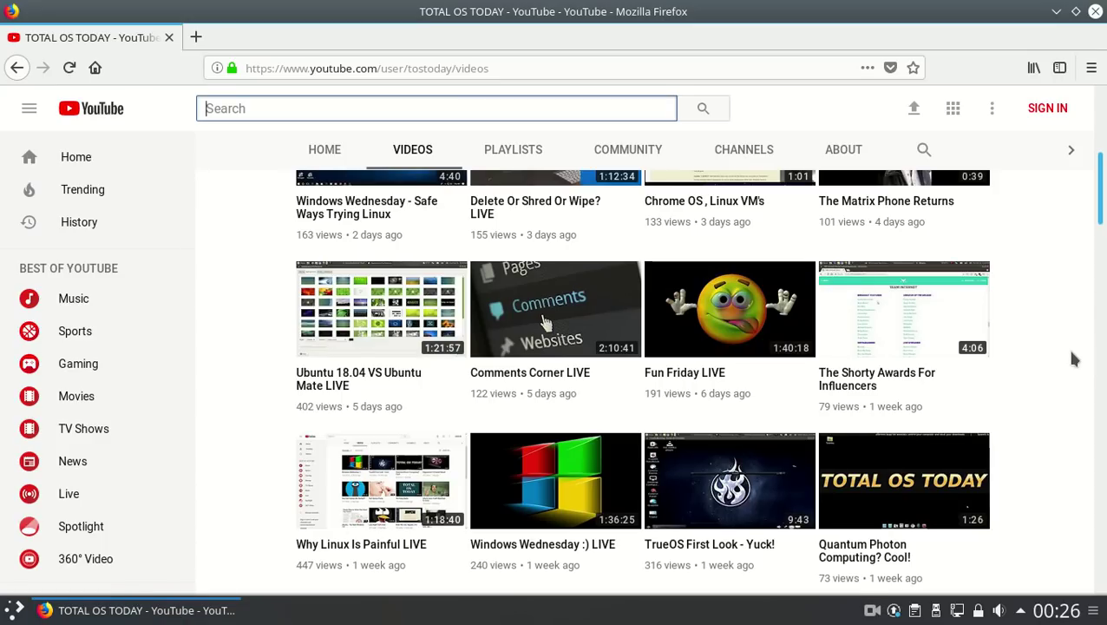
pyautogui.press('/')
pyautogui.scroll(-4, 1073, 358)
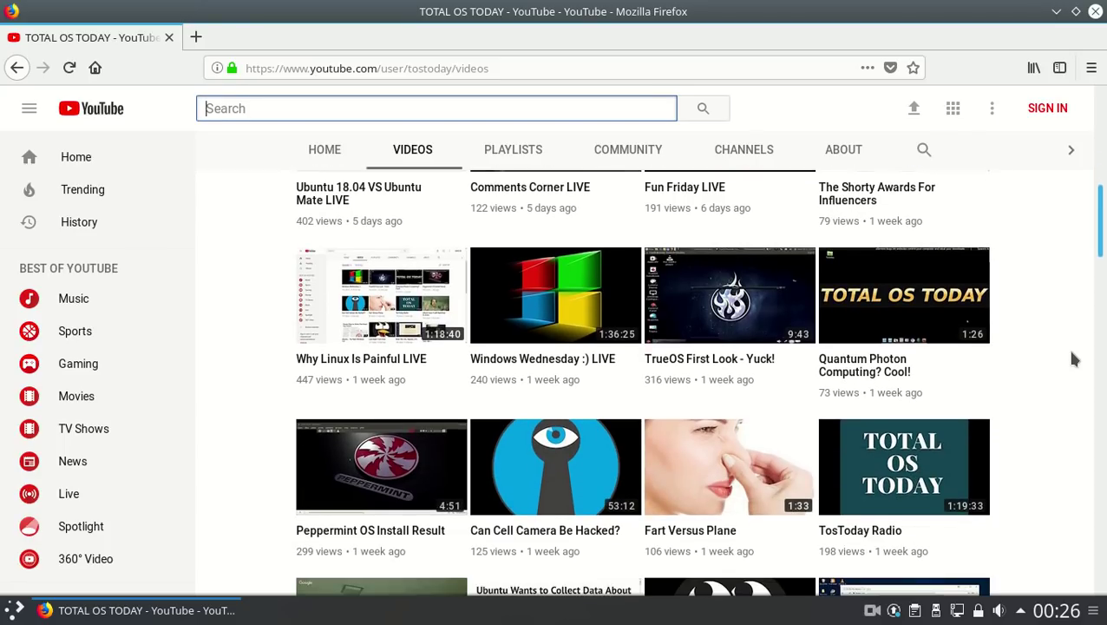
pyautogui.scroll(-2, 1073, 358)
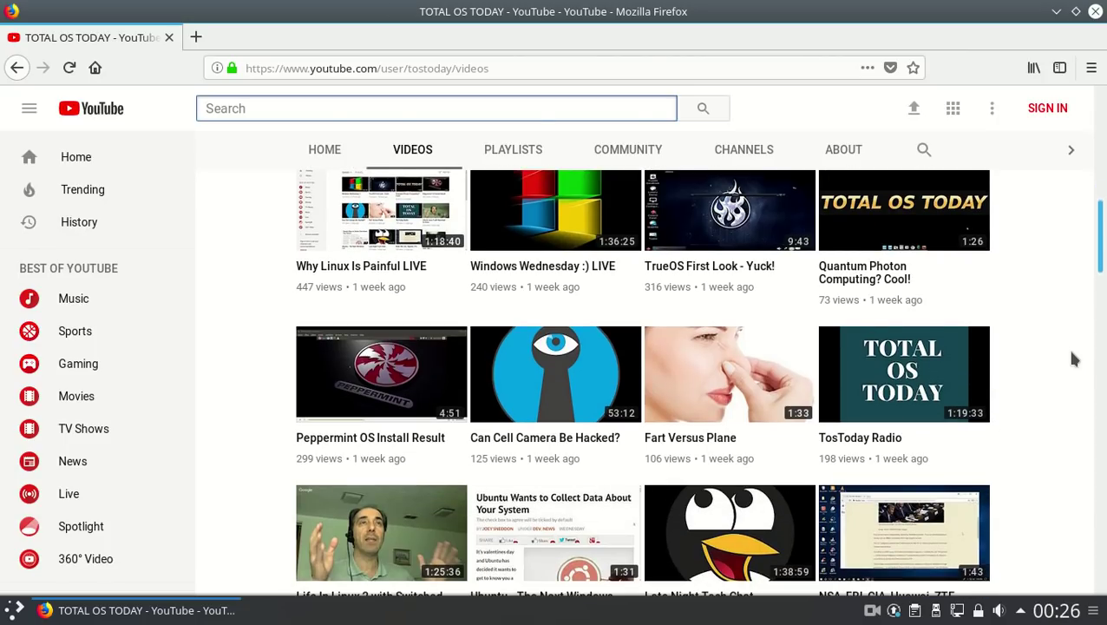
pyautogui.scroll(-7, 1074, 359)
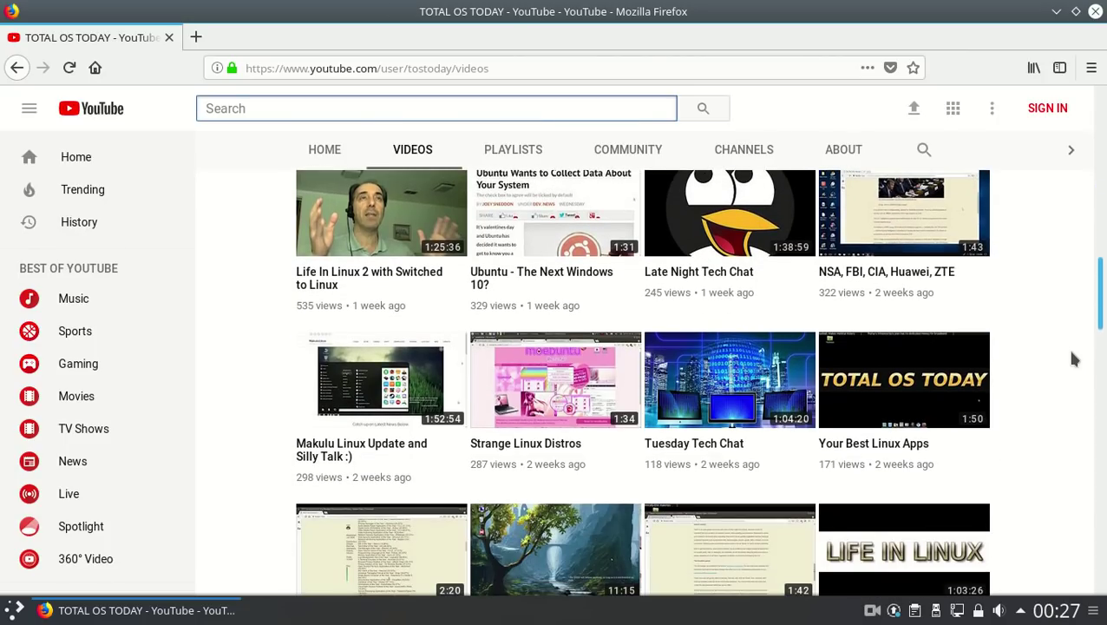
pyautogui.scroll(-6, 1073, 358)
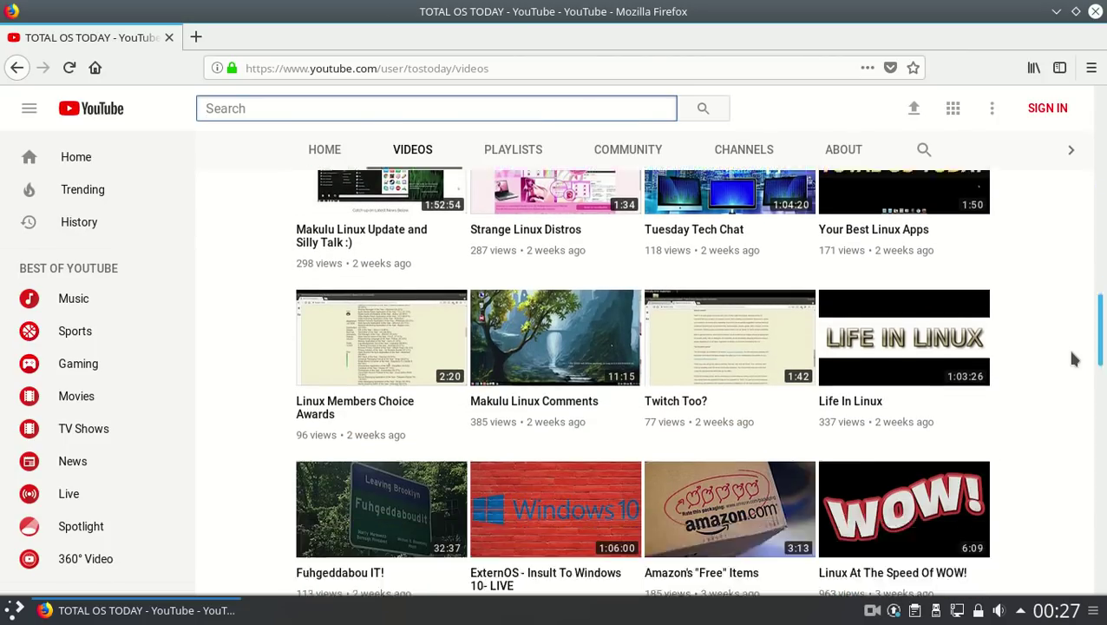
pyautogui.scroll(4, 1073, 359)
pyautogui.scroll(1, 1074, 358)
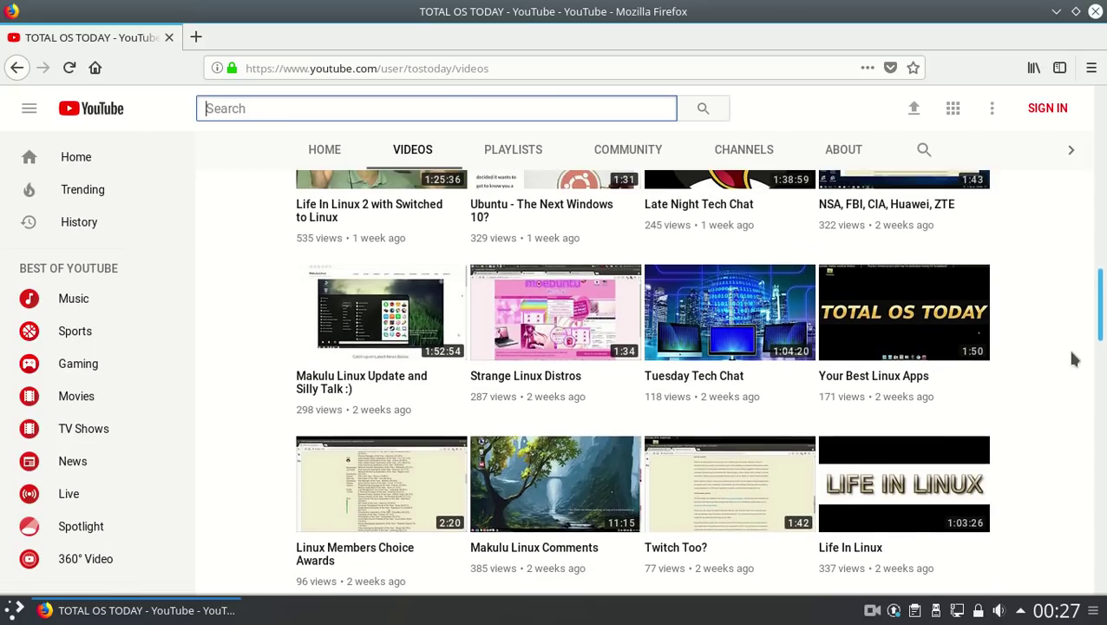
pyautogui.scroll(6, 1074, 358)
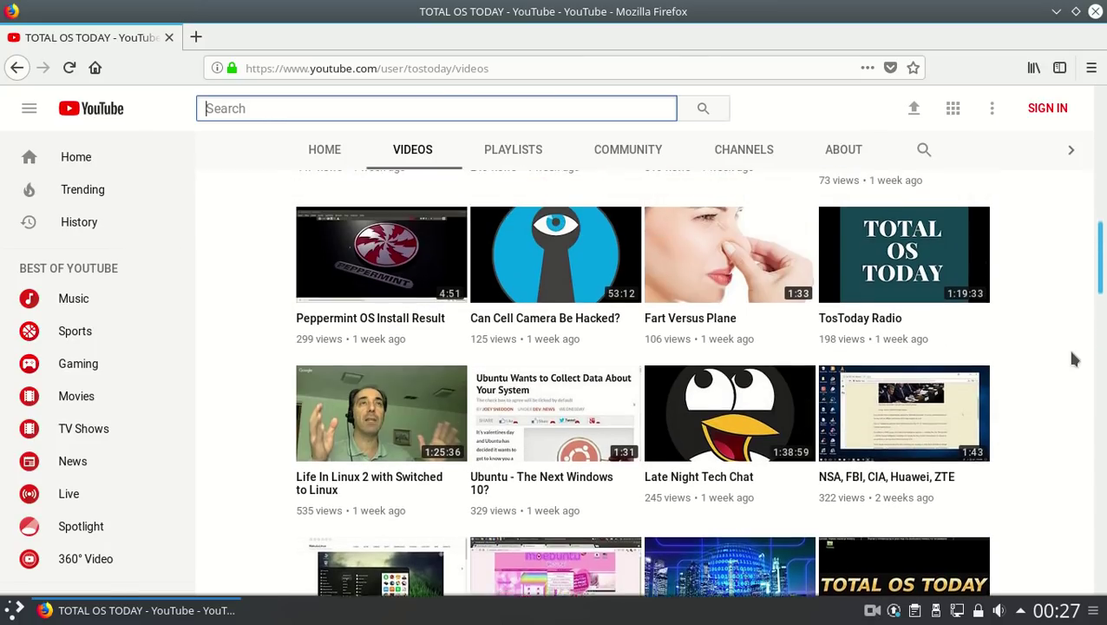
pyautogui.scroll(-4, 1074, 358)
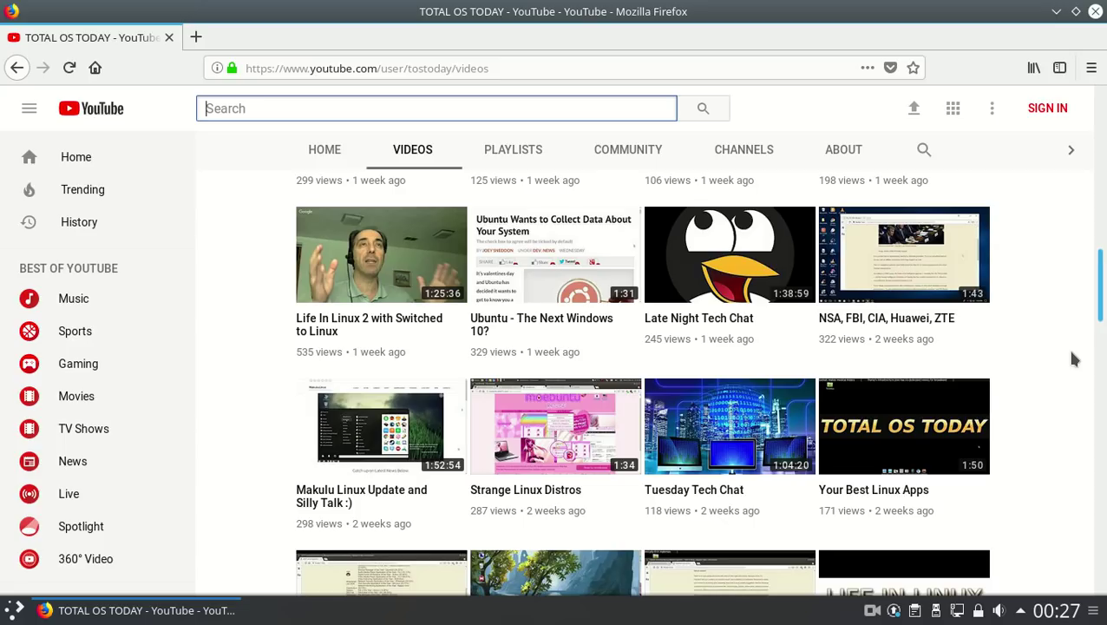
pyautogui.scroll(-9, 1074, 359)
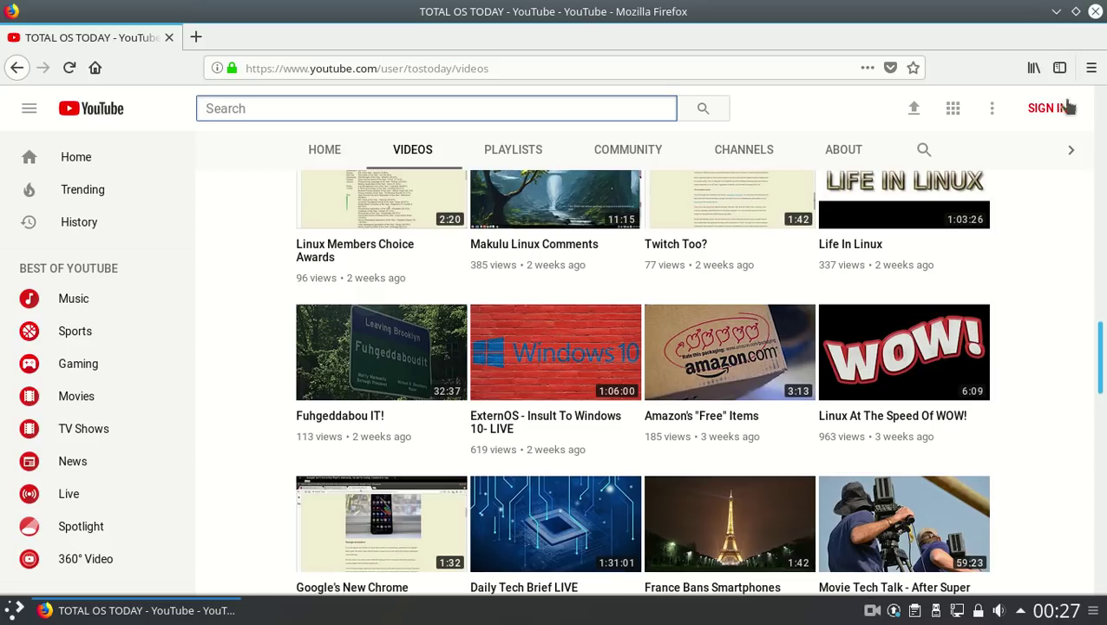
pyautogui.click(1095, 14)
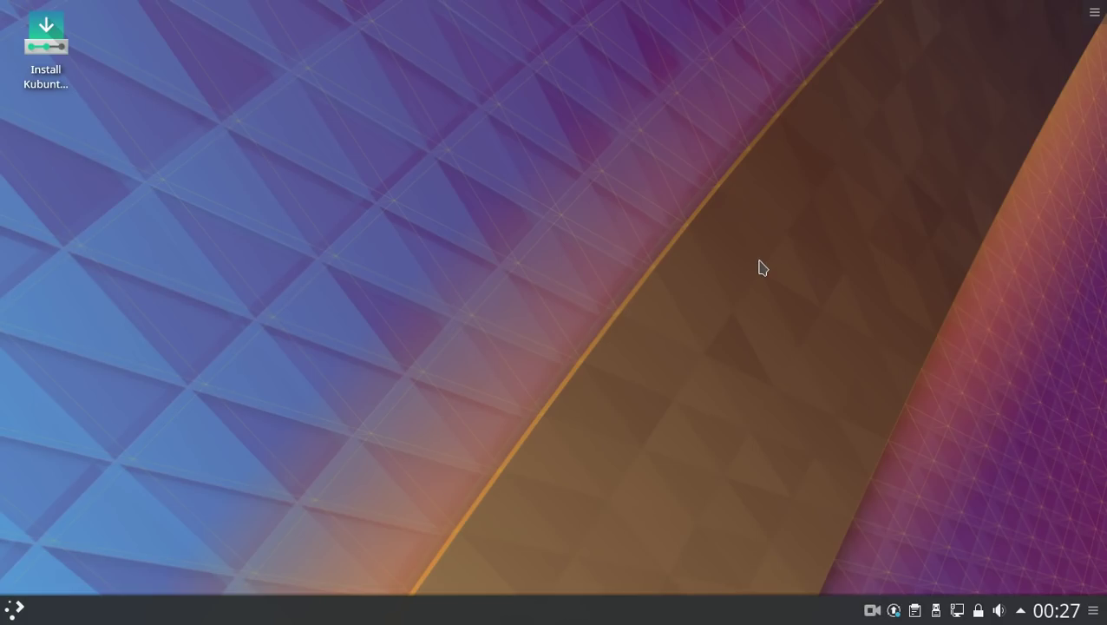
# Open Add Widgets from the desktop menu and place an Analog Clock widget on the desktop.
pyautogui.rightClick(682, 111)
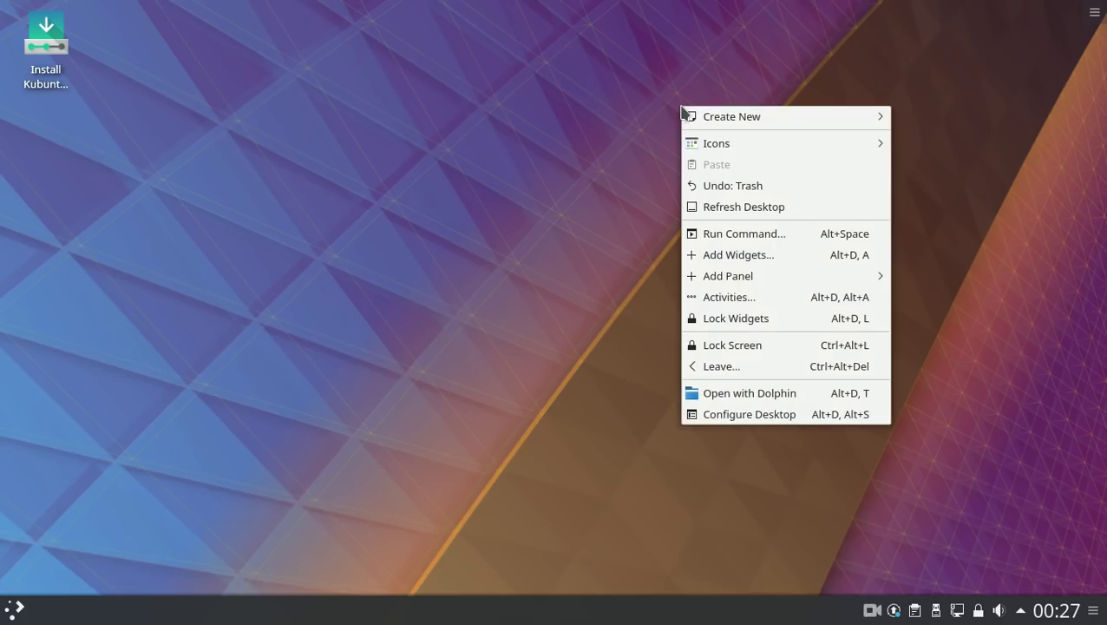
pyautogui.click(754, 261)
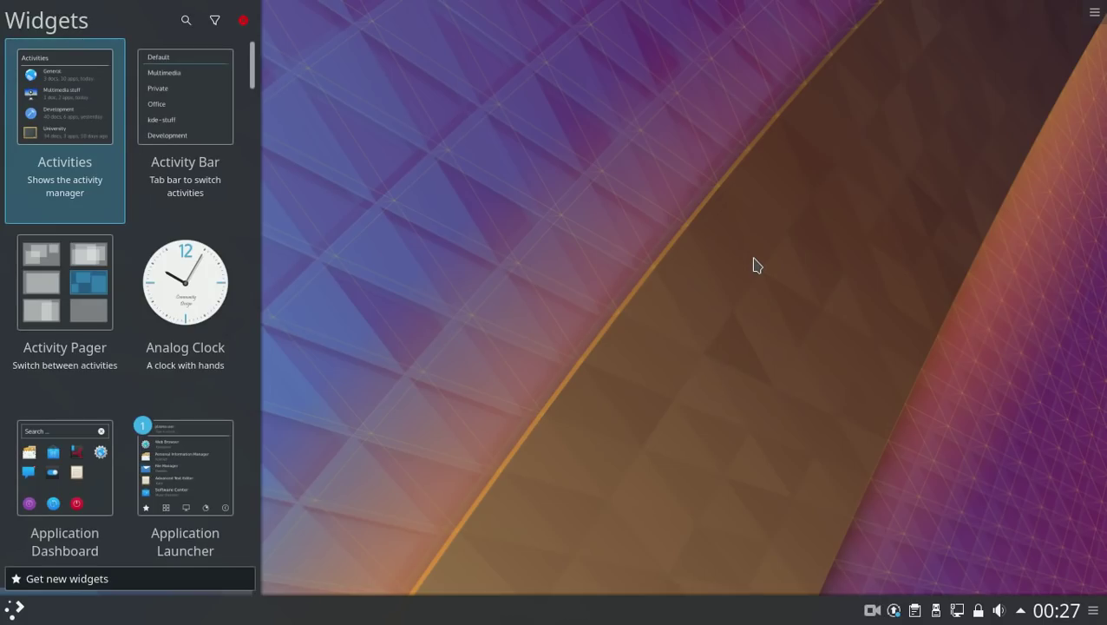
pyautogui.moveTo(200, 286); pyautogui.dragTo(852, 169)
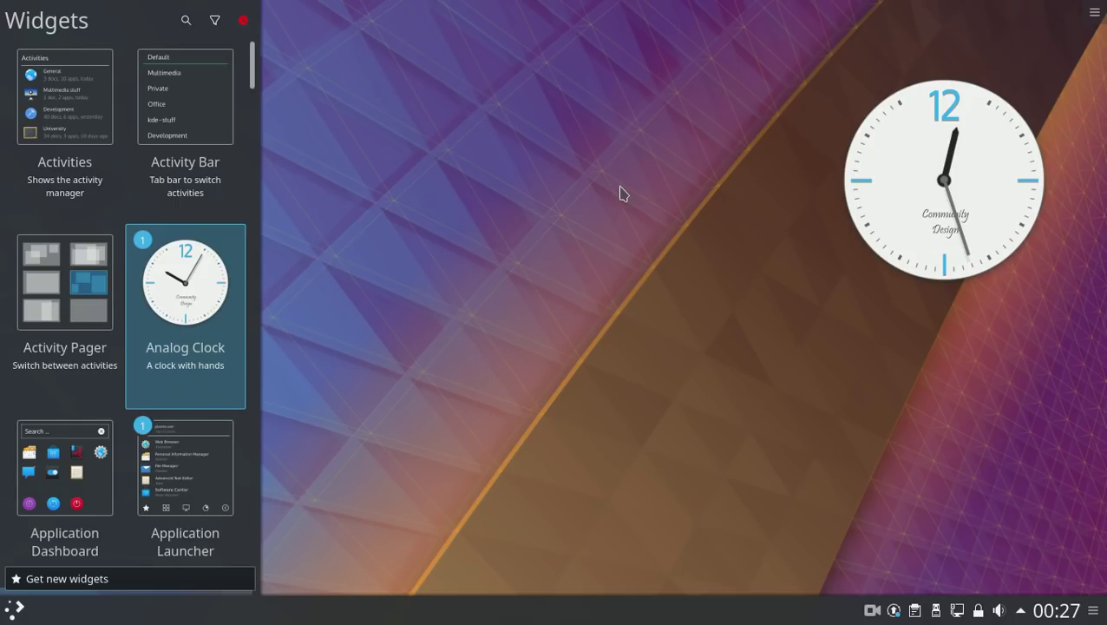
# Scroll the widget list and place a Calculator widget near the top of the desktop.
pyautogui.scroll(-1, 186, 353)
pyautogui.scroll(-2, 186, 353)
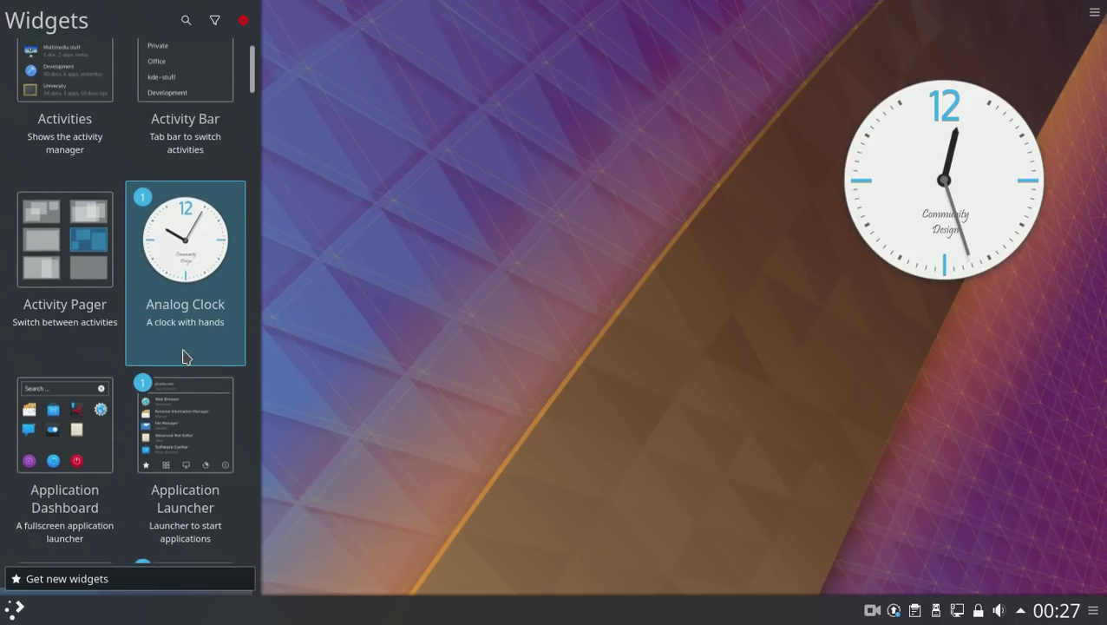
pyautogui.scroll(-5, 185, 358)
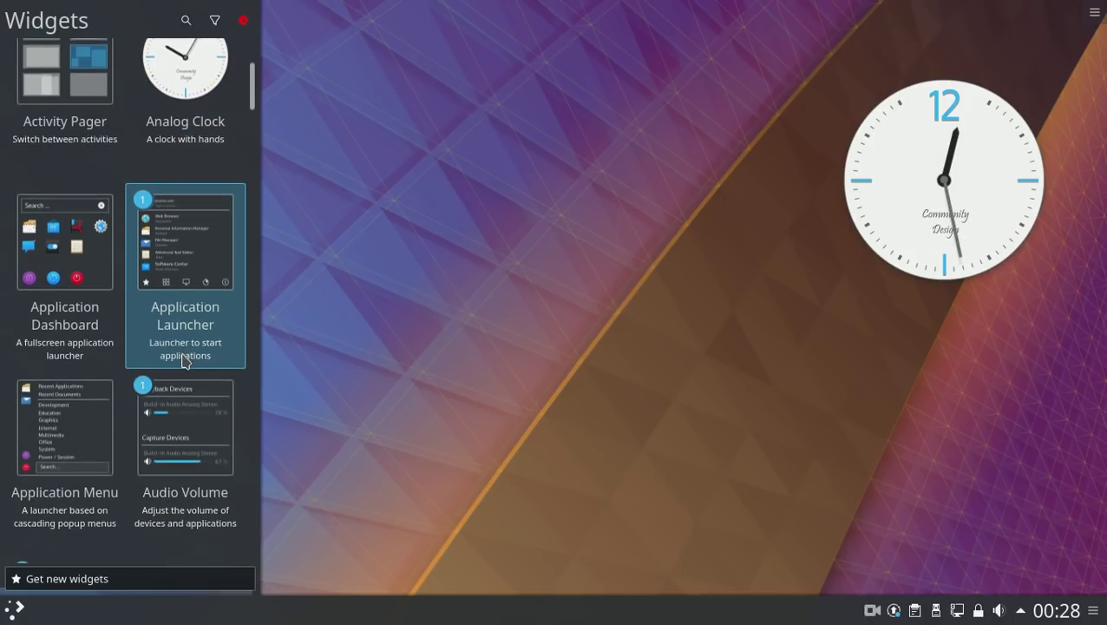
pyautogui.scroll(-2, 186, 360)
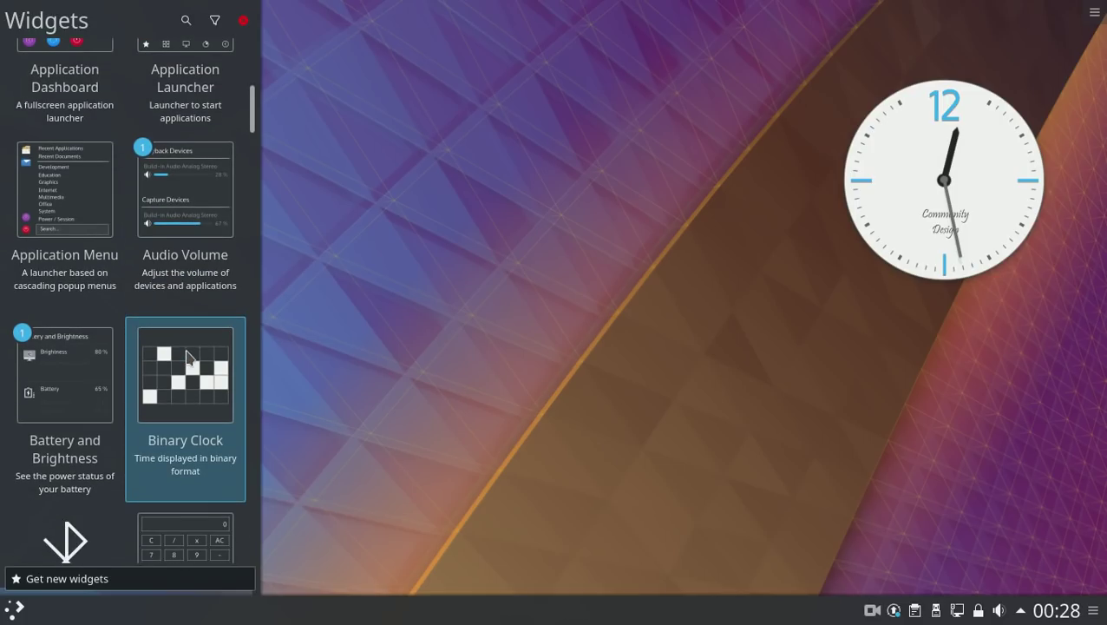
pyautogui.scroll(-3, 188, 356)
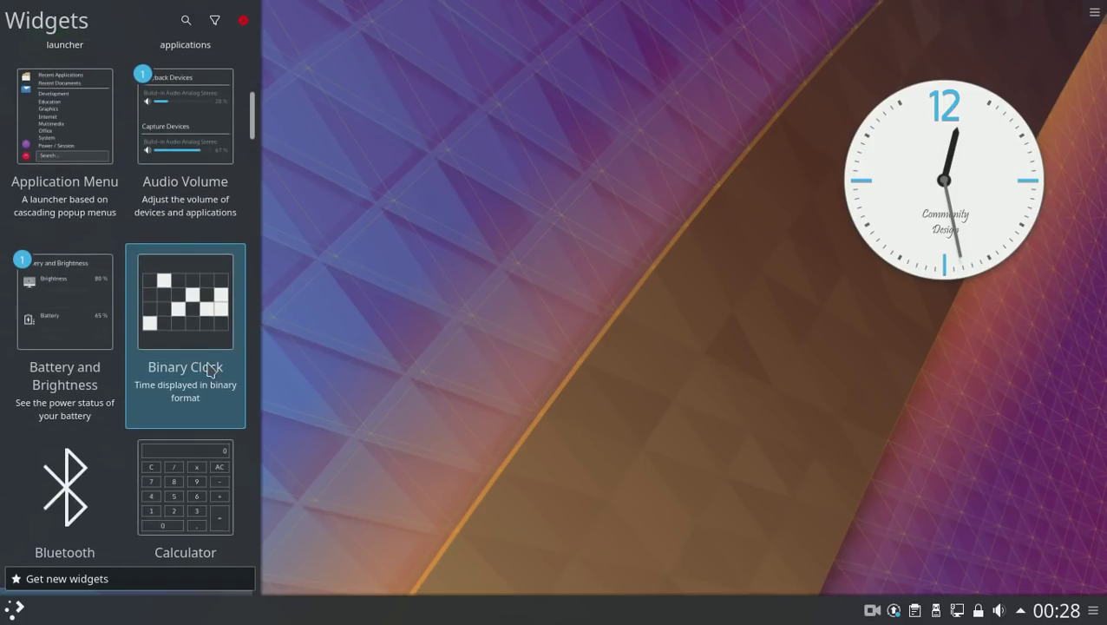
pyautogui.moveTo(193, 509); pyautogui.dragTo(606, 114)
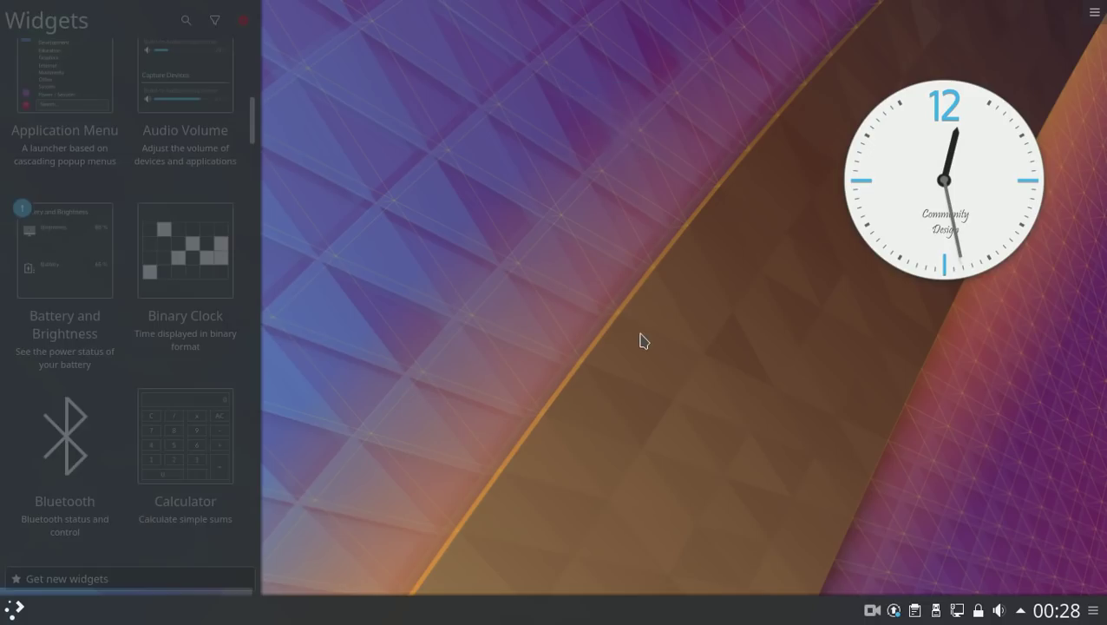
# Dismiss the launcher menu and close the Widgets panel.
pyautogui.click(21, 608)
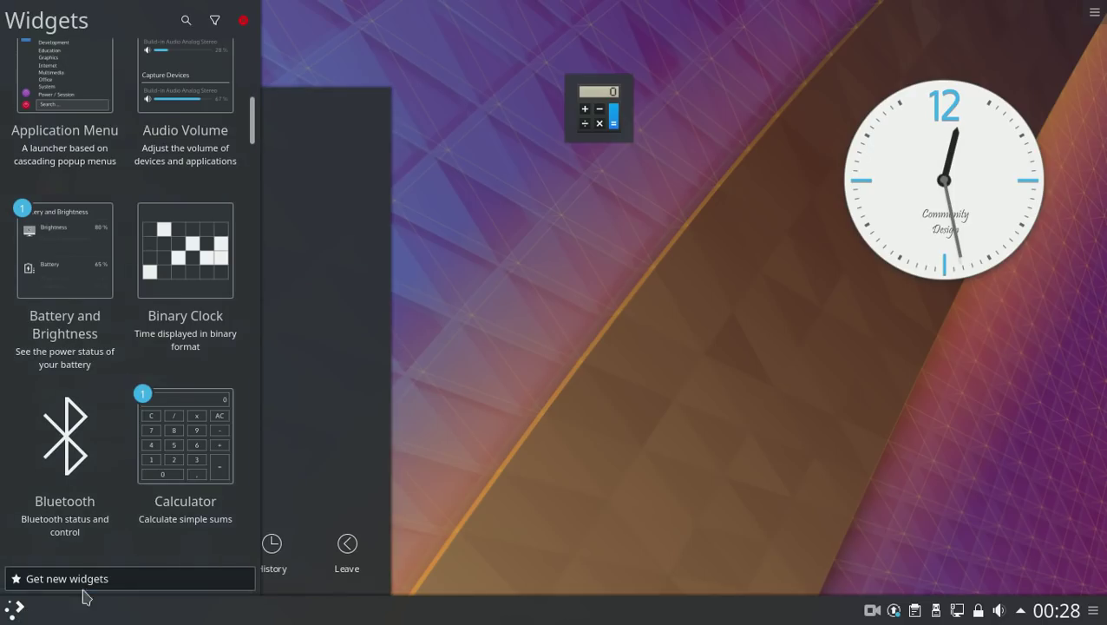
pyautogui.click(583, 335)
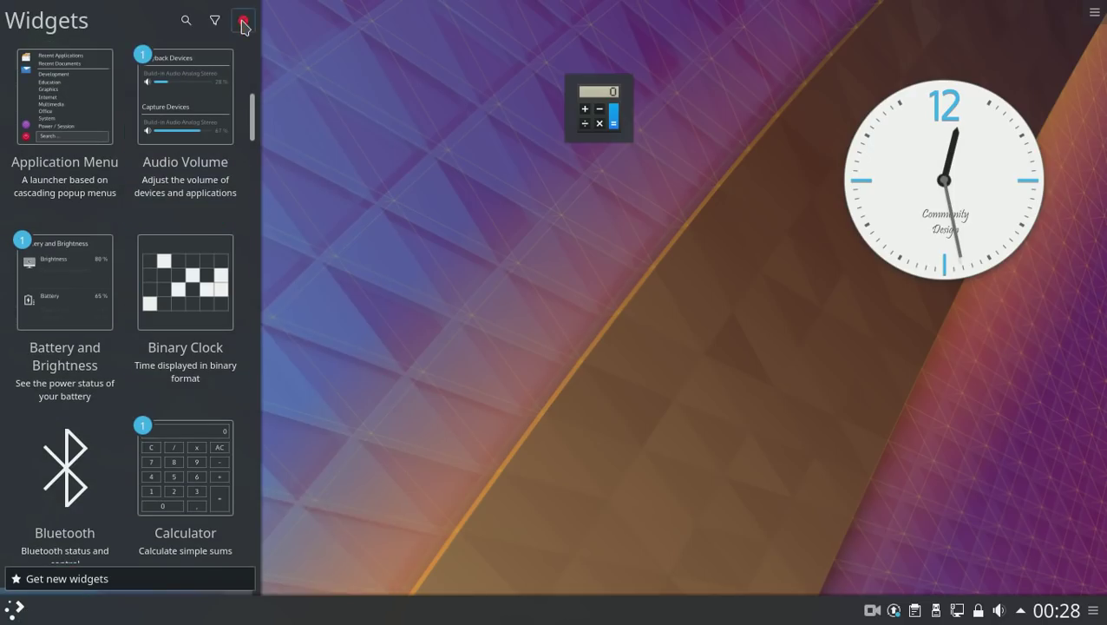
pyautogui.click(243, 22)
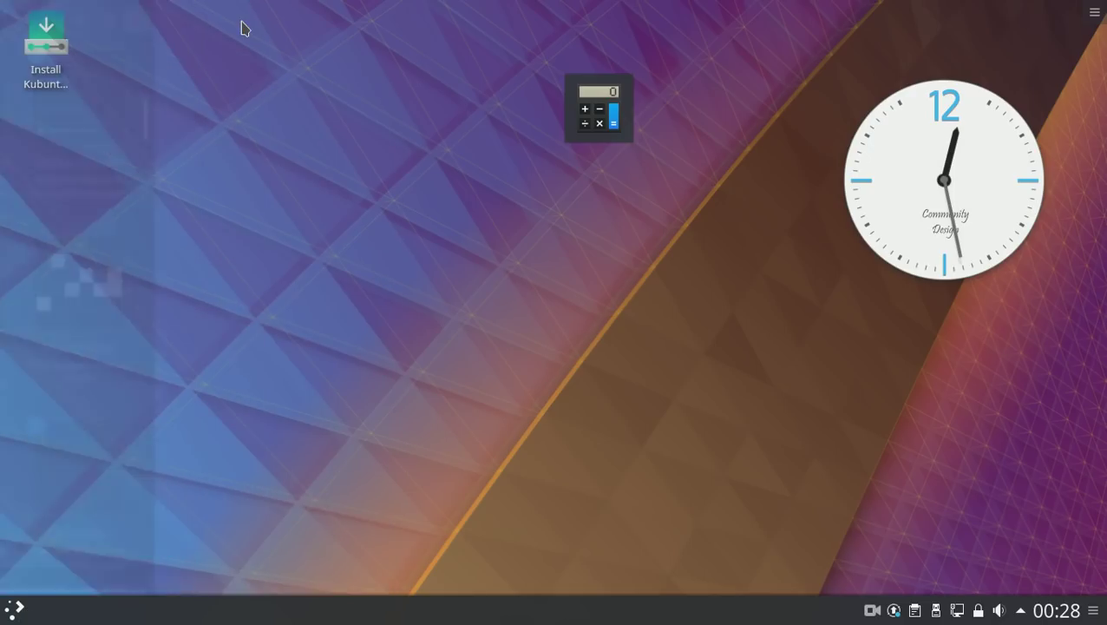
# Nudge the Calculator widget, then remove it with Remove this Calculator.
pyautogui.moveTo(631, 144); pyautogui.dragTo(667, 179)
pyautogui.rightClick(643, 133)
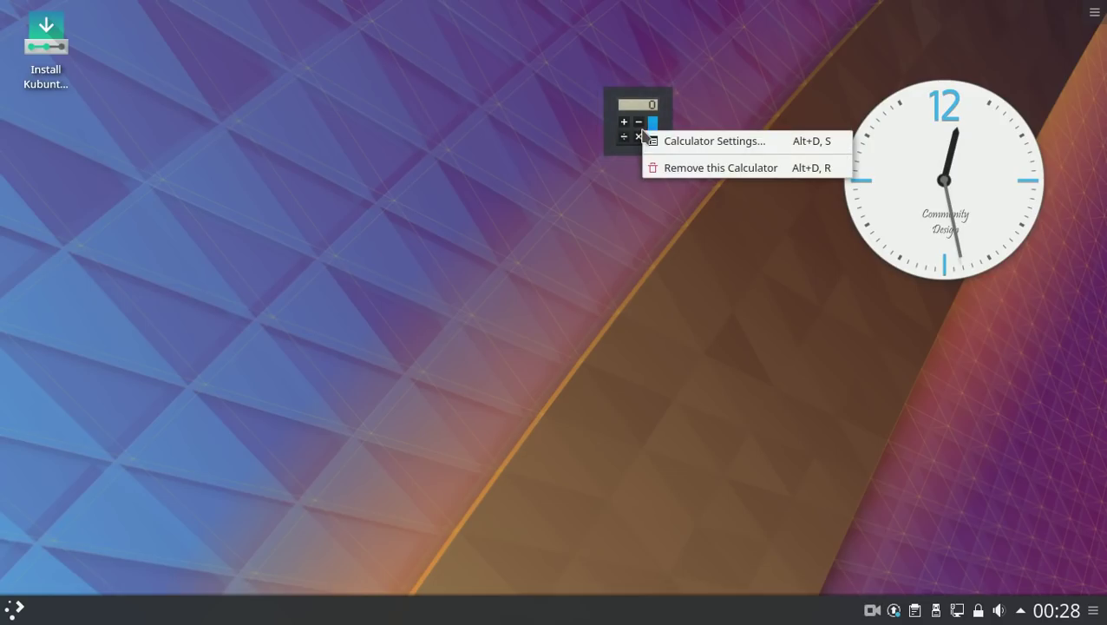
pyautogui.click(704, 169)
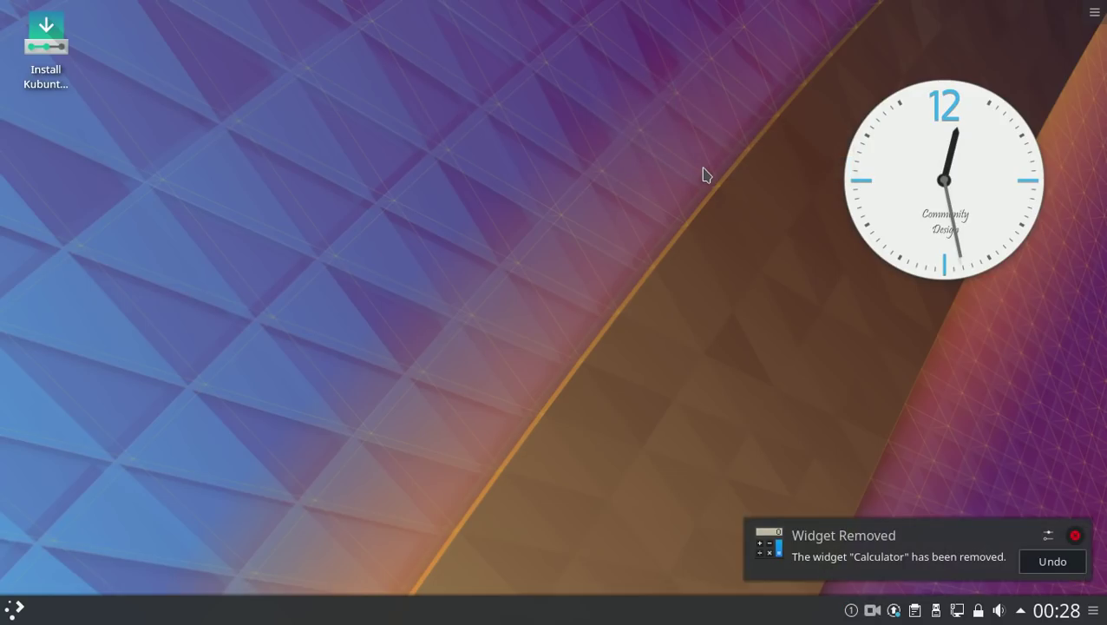
# Remove the Analog Clock widget, then restore it with Undo in the notification.
pyautogui.rightClick(907, 152)
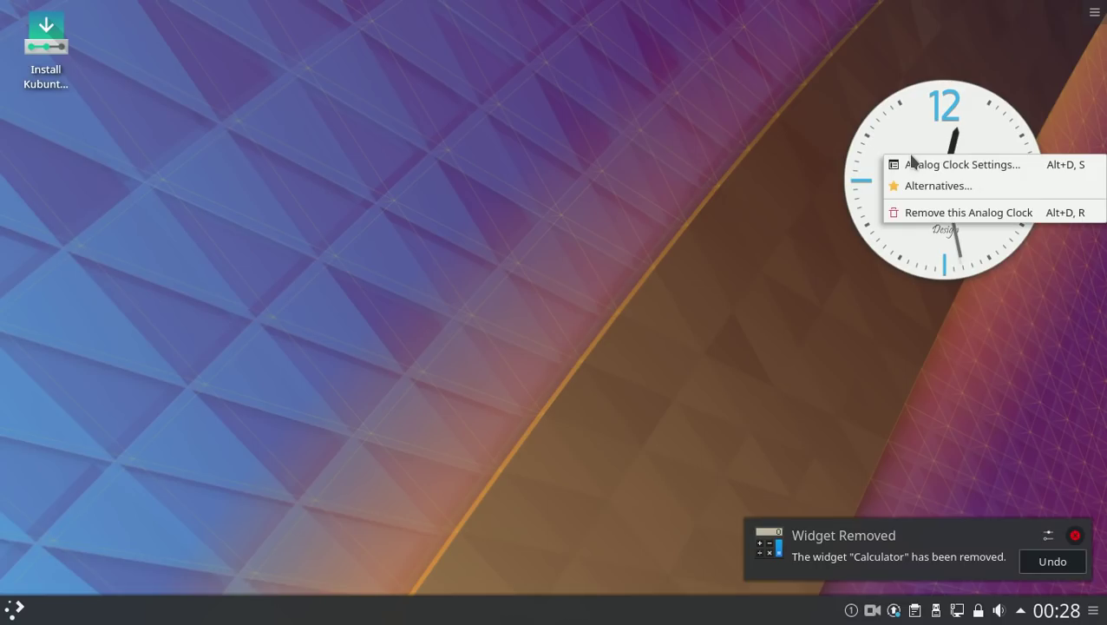
pyautogui.click(964, 213)
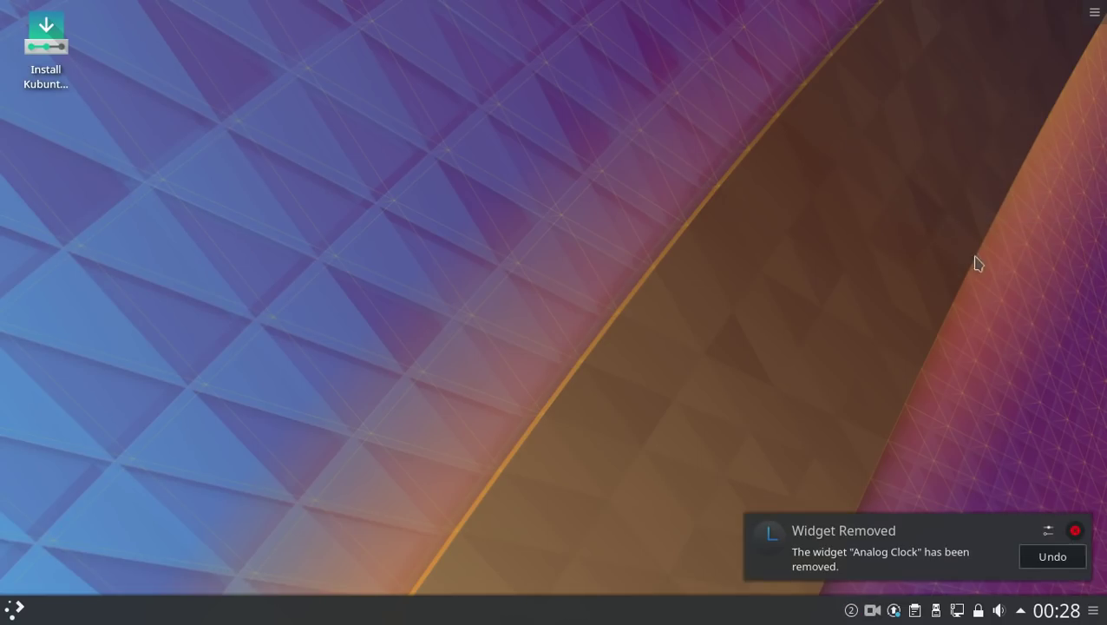
pyautogui.click(1051, 557)
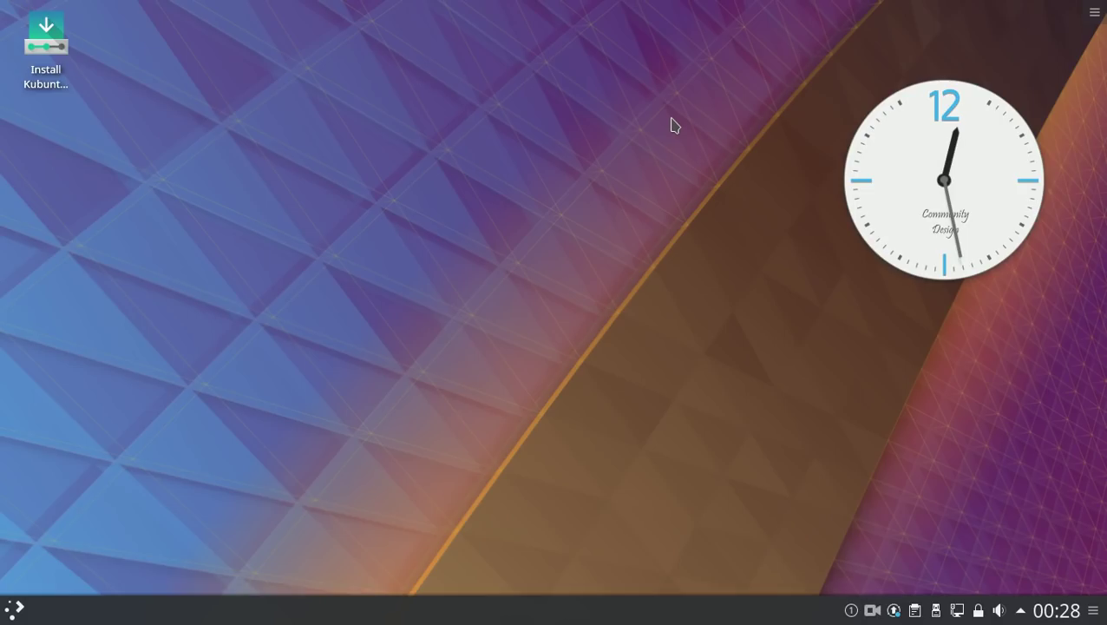
pyautogui.rightClick(461, 111)
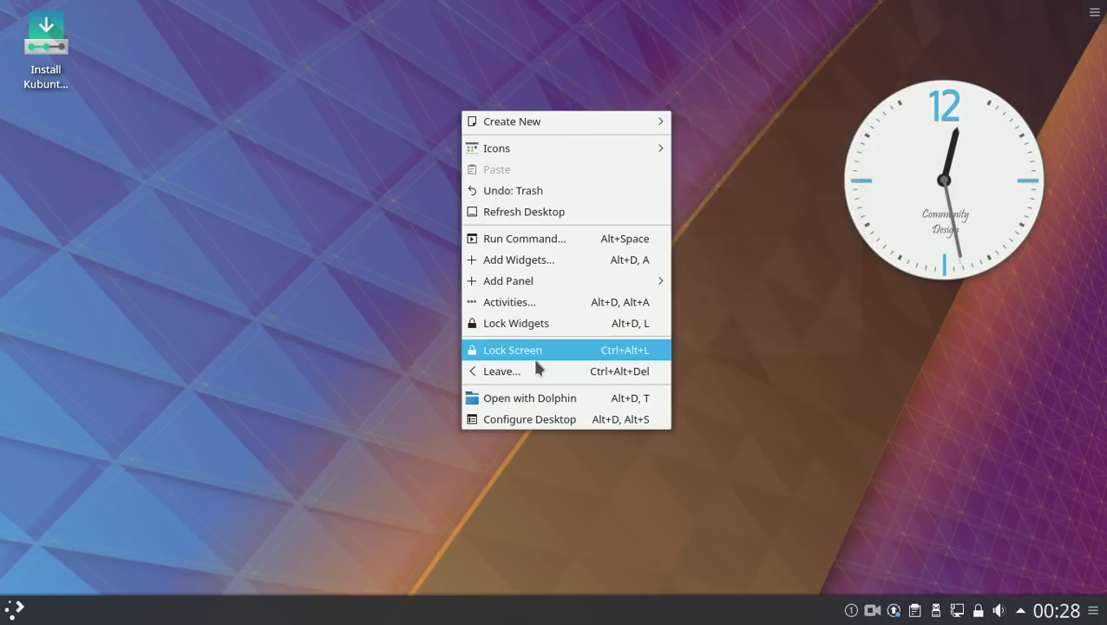
pyautogui.click(547, 415)
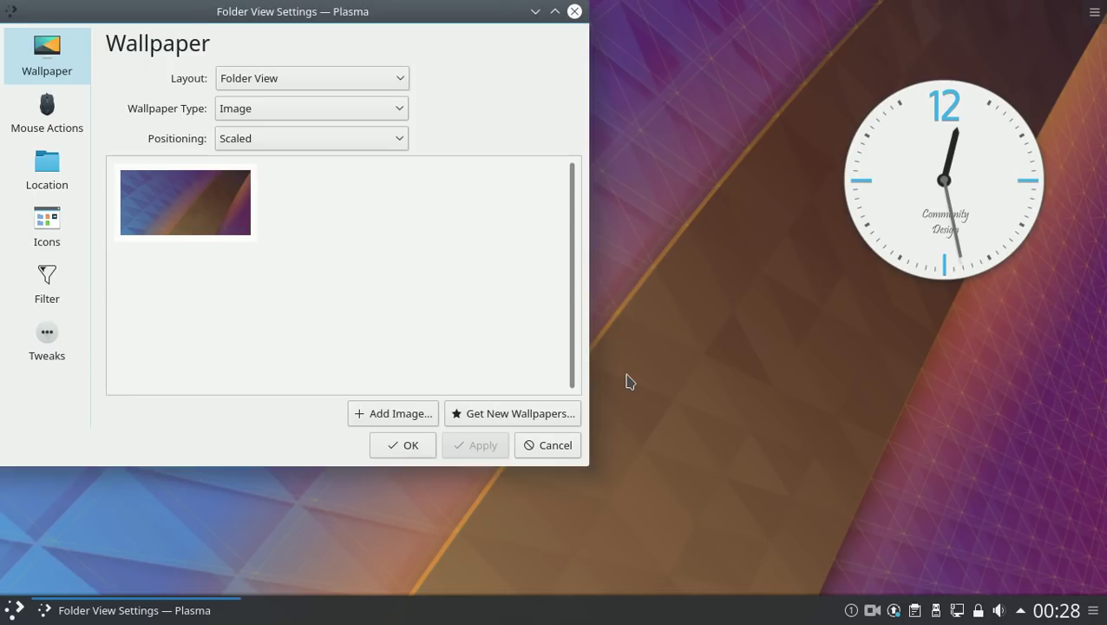
pyautogui.click(306, 83)
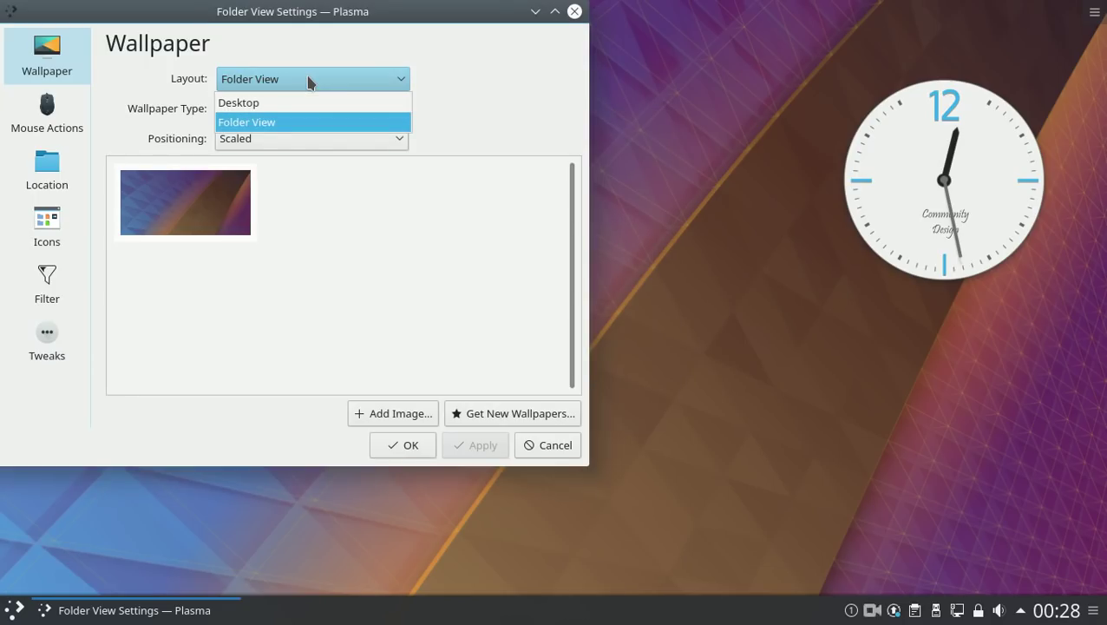
pyautogui.click(309, 81)
pyautogui.click(57, 128)
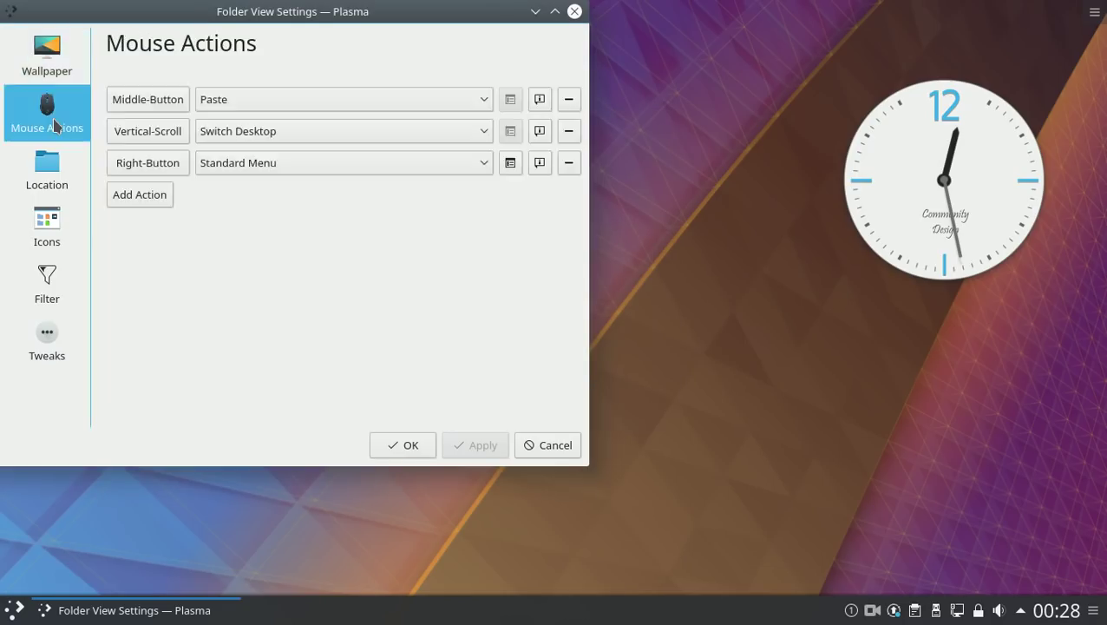
pyautogui.click(47, 175)
pyautogui.click(54, 227)
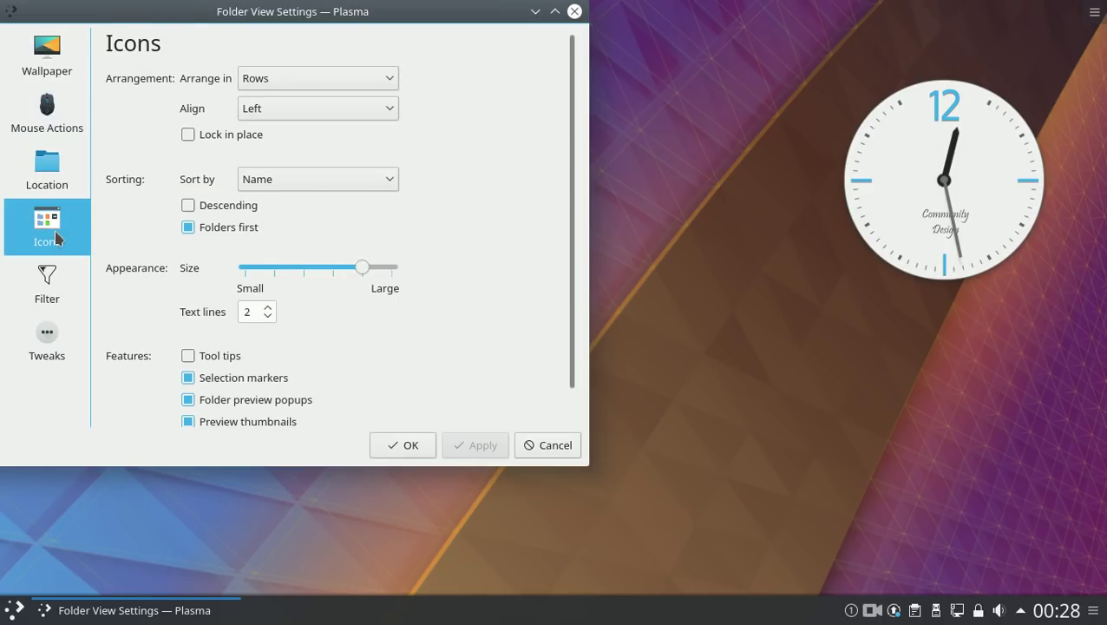
pyautogui.scroll(-2, 566, 278)
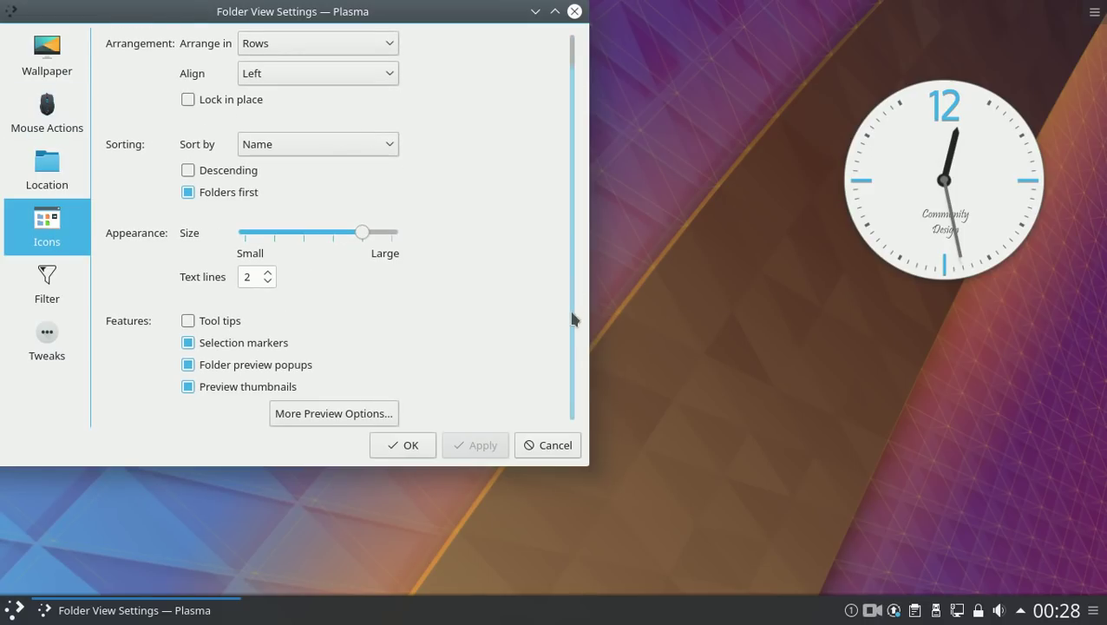
pyautogui.click(52, 358)
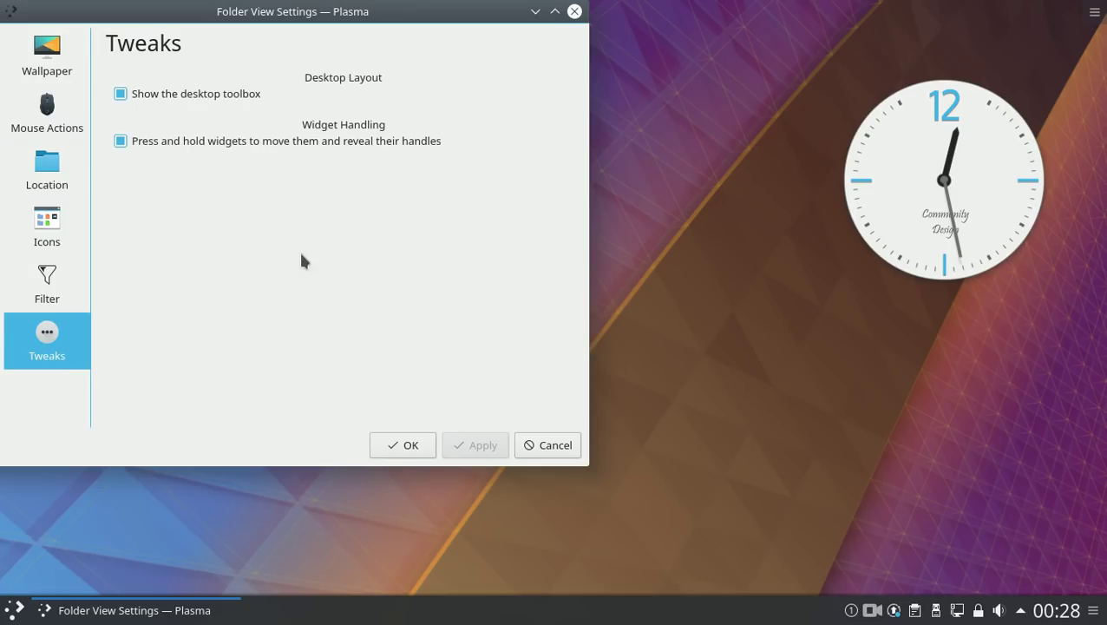
pyautogui.click(50, 289)
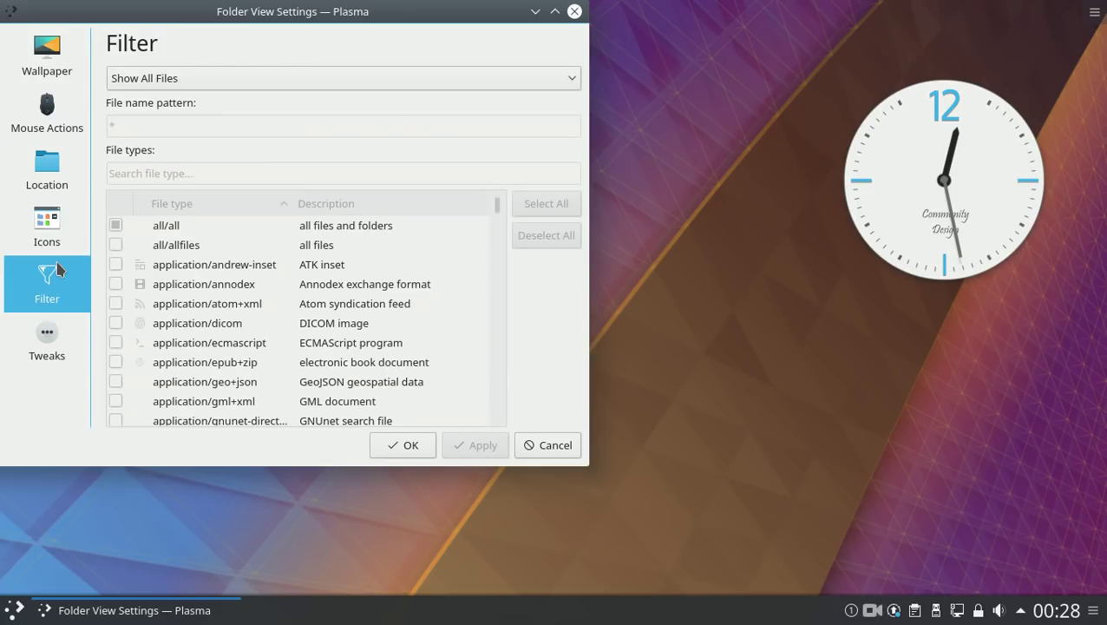
pyautogui.click(550, 446)
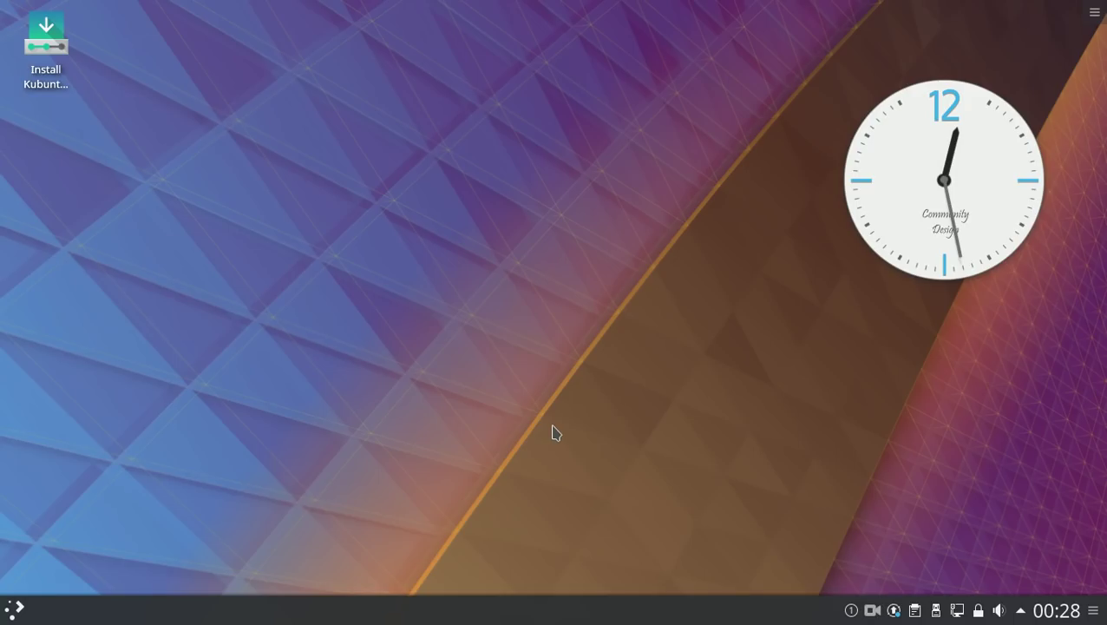
# Put the bottom panel into edit mode and adjust its height.
pyautogui.click(1096, 12)
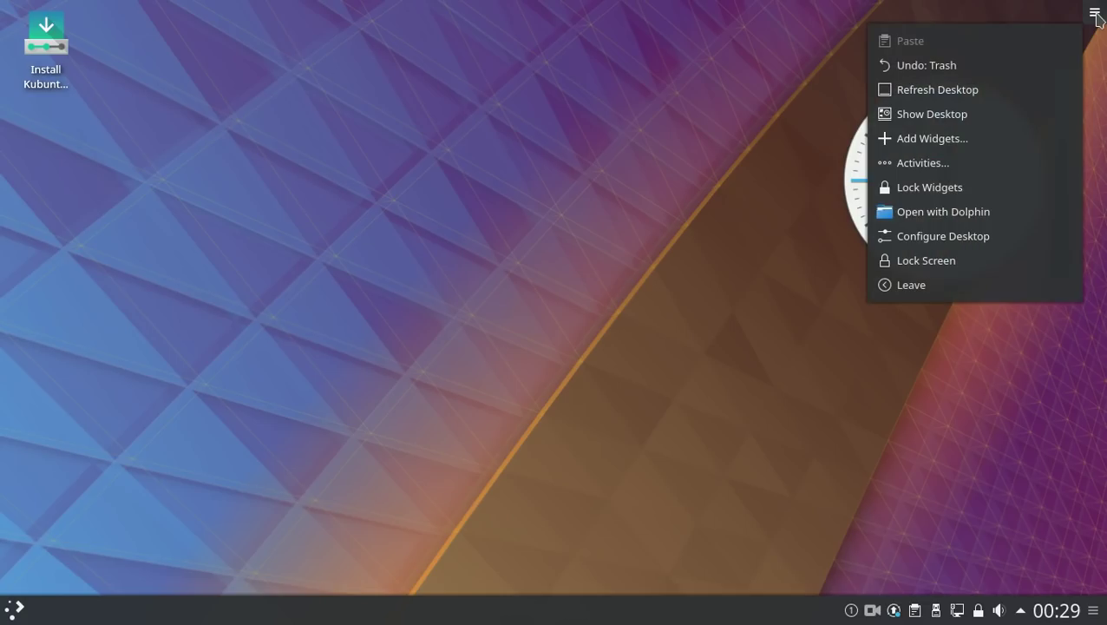
pyautogui.click(1095, 12)
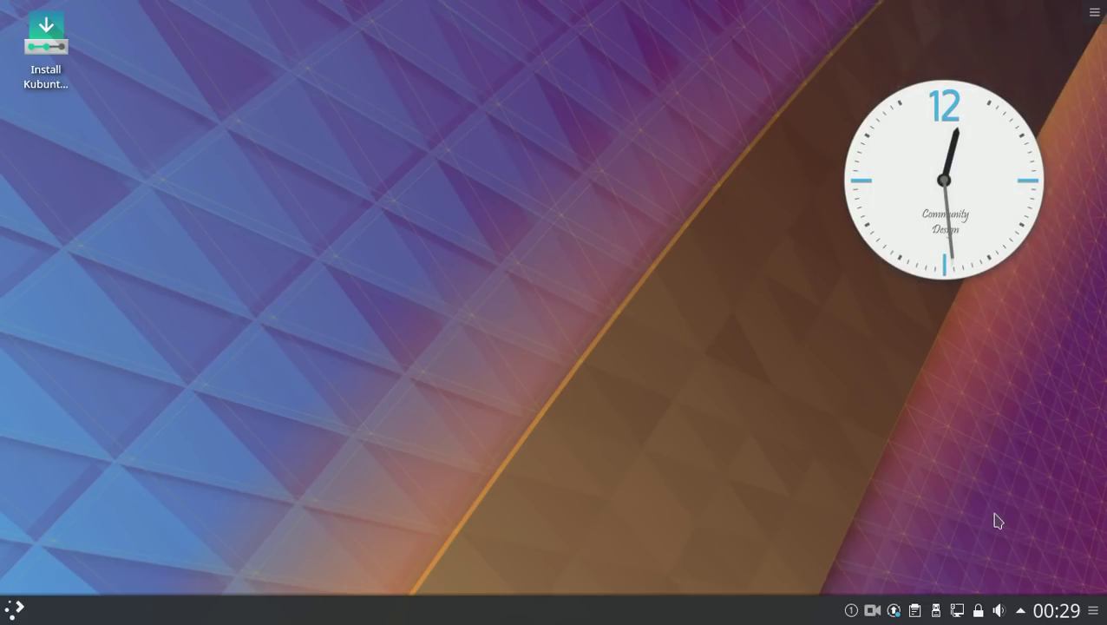
pyautogui.click(1093, 611)
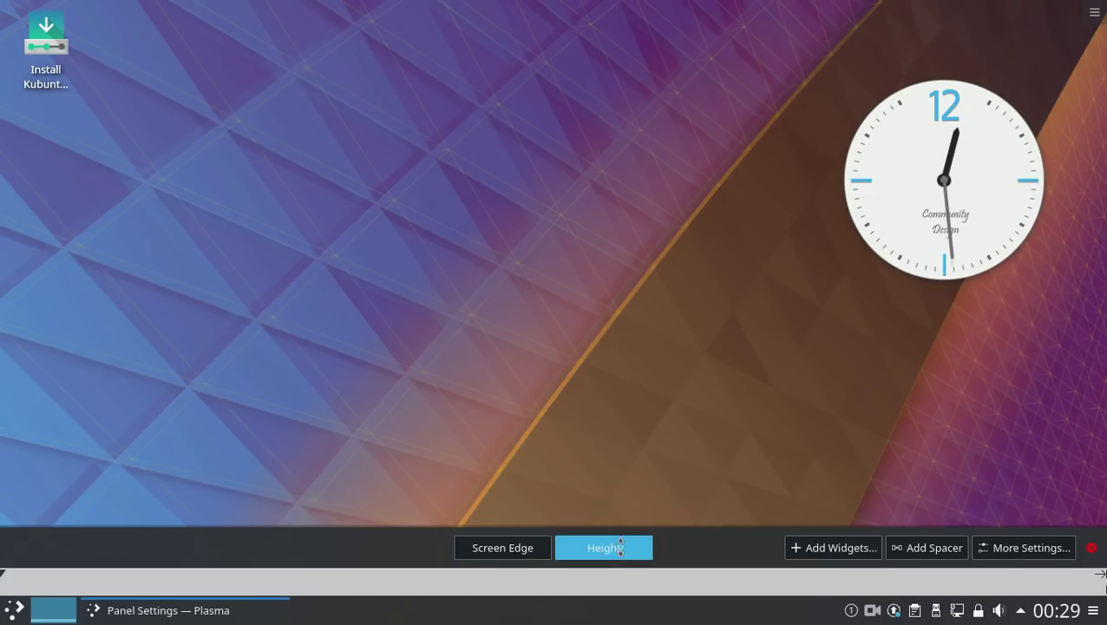
pyautogui.moveTo(621, 548); pyautogui.dragTo(631, 487)
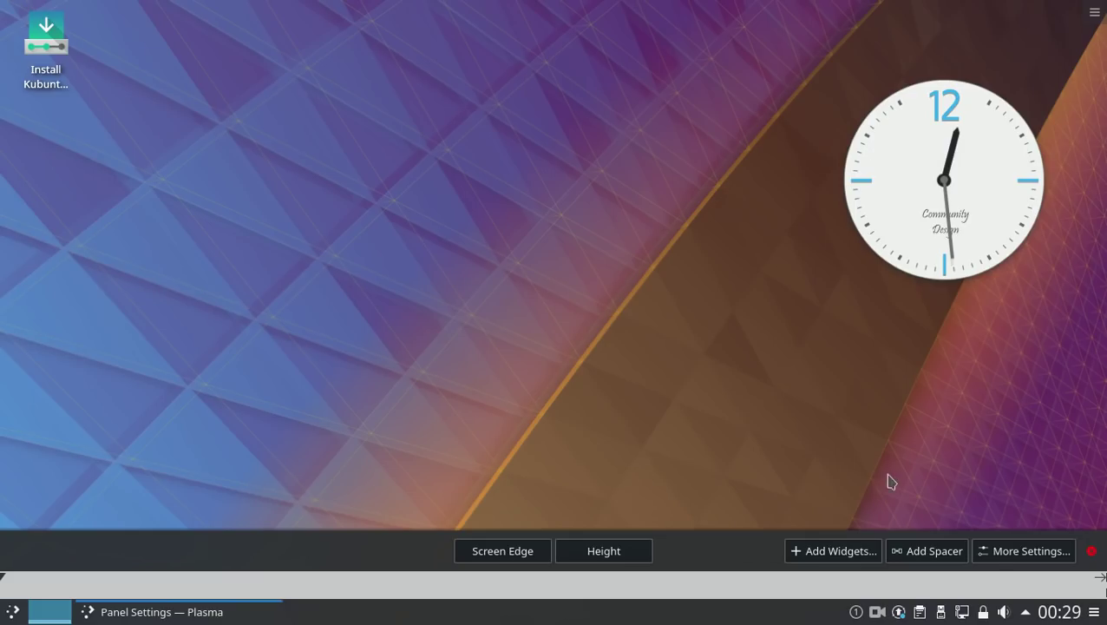
# Set Panel Alignment to Right under More Settings and close the panel editor.
pyautogui.click(992, 559)
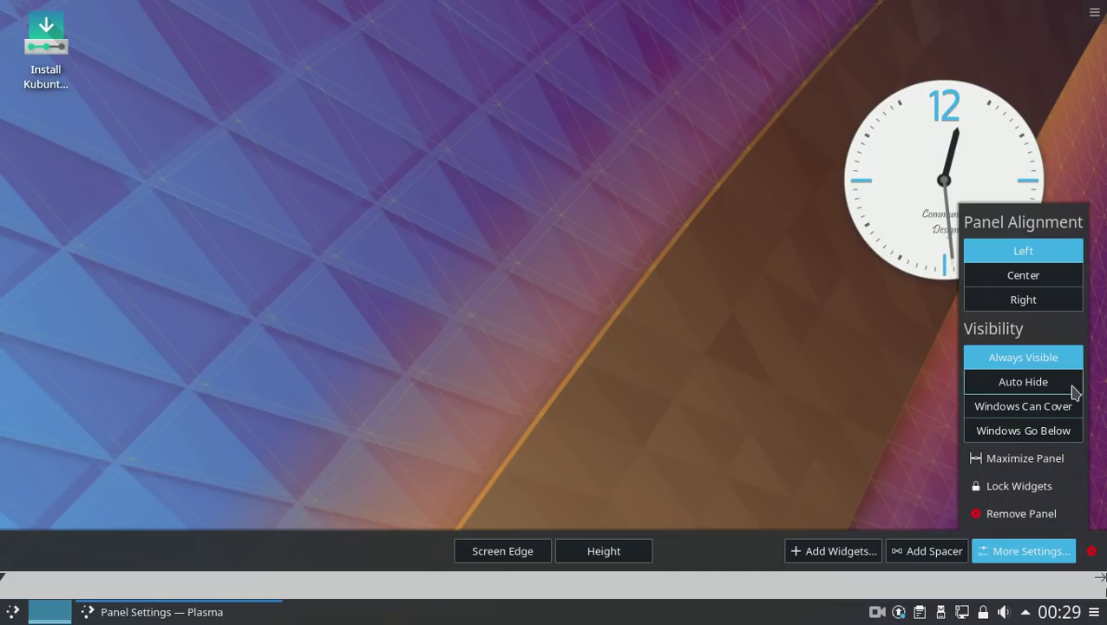
pyautogui.click(1035, 302)
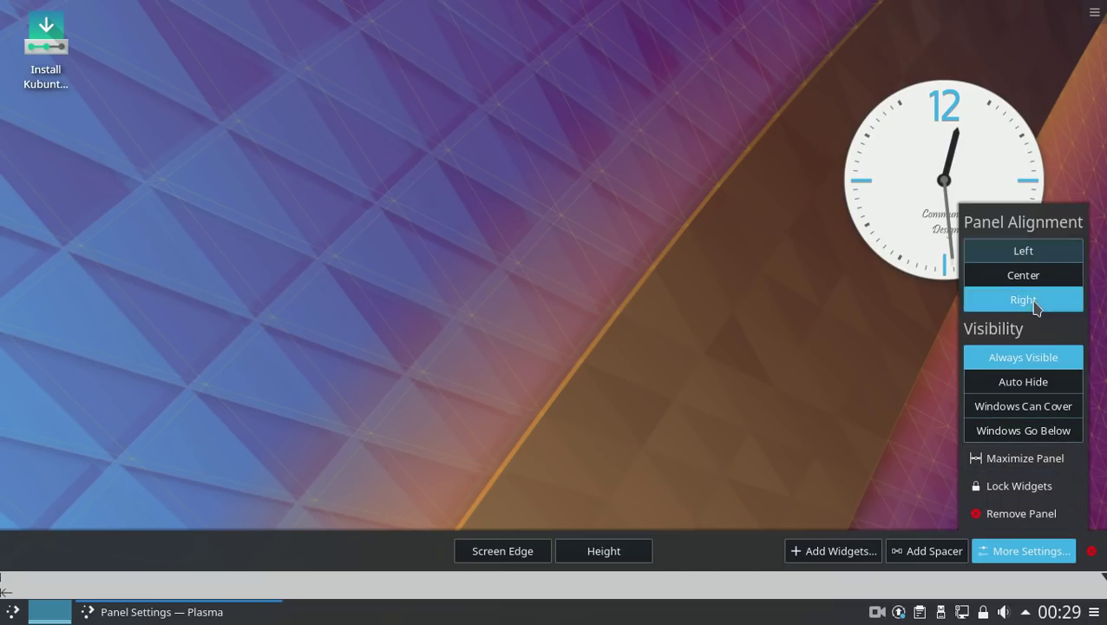
pyautogui.click(1027, 276)
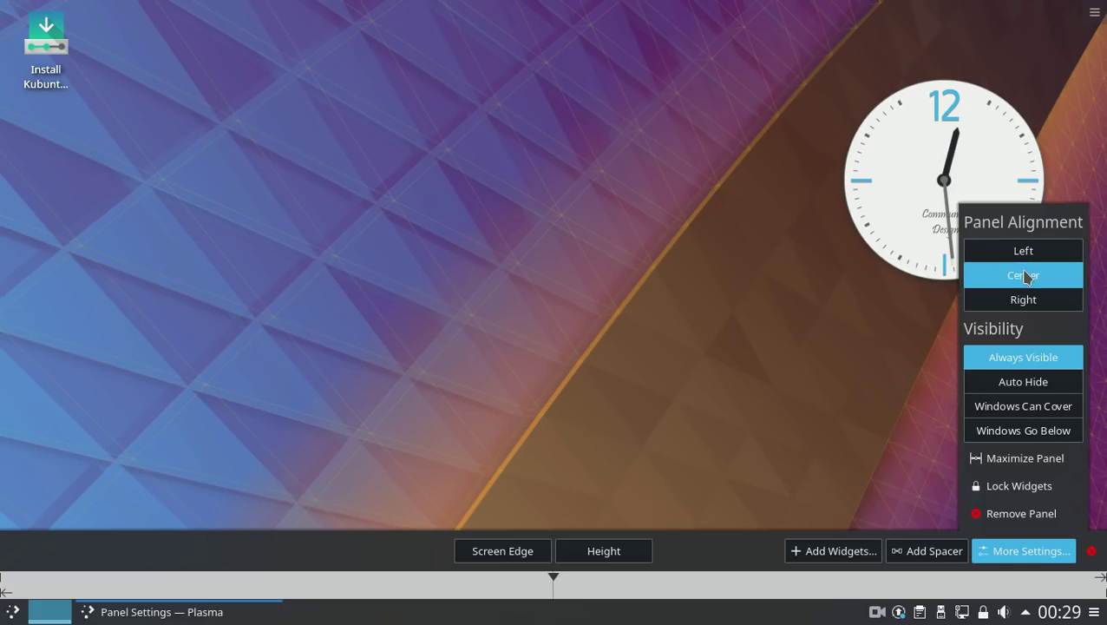
pyautogui.click(1025, 251)
pyautogui.click(1022, 299)
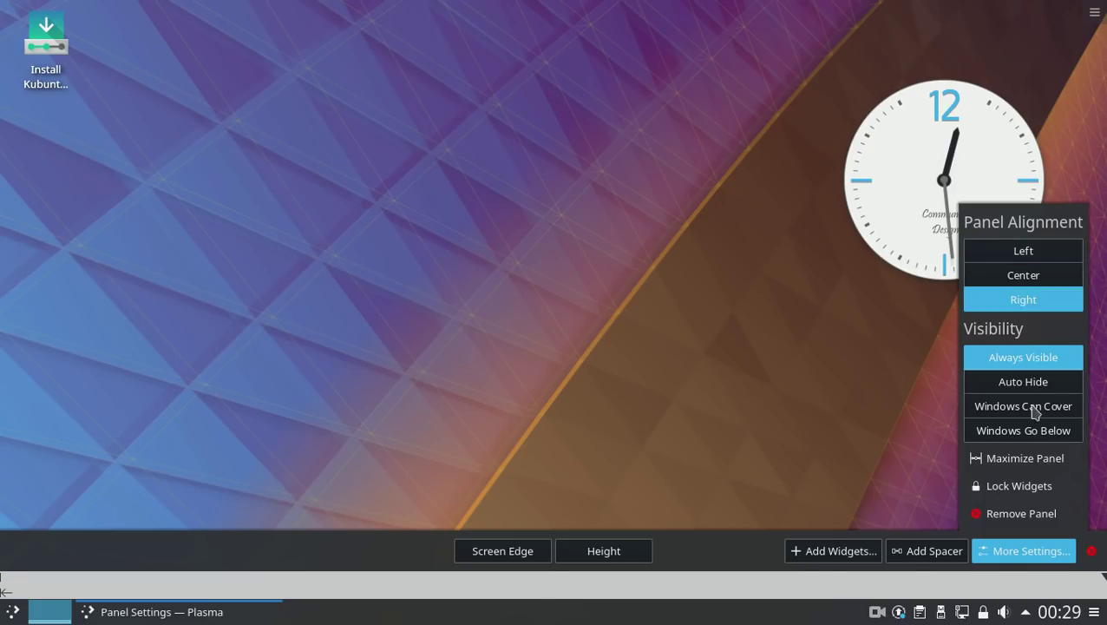
pyautogui.click(1092, 551)
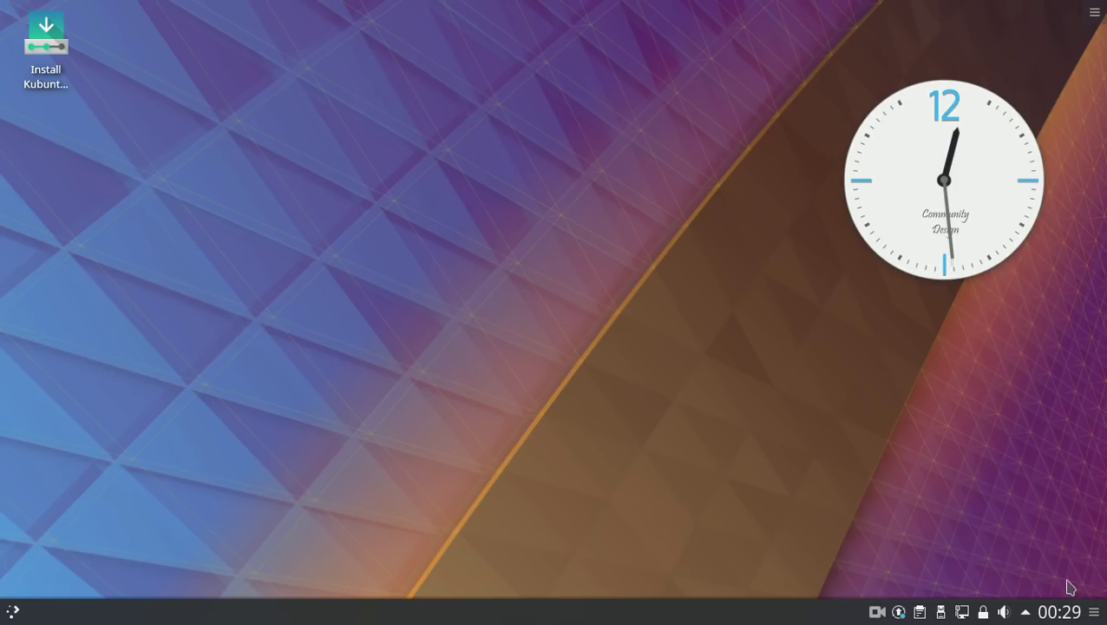
pyautogui.rightClick(726, 616)
pyautogui.moveTo(761, 595)
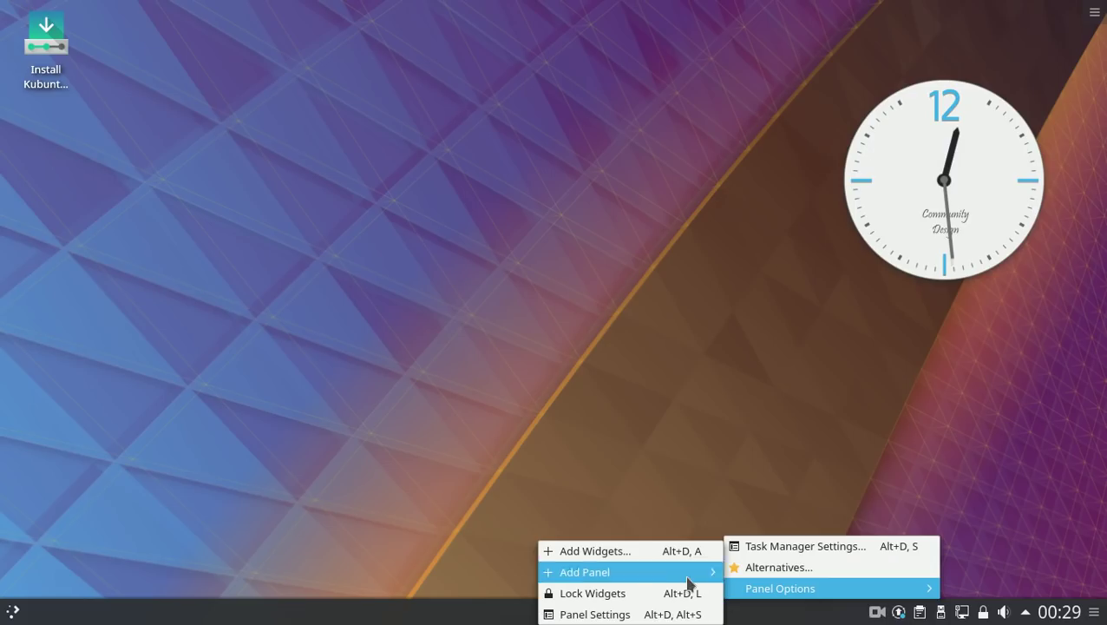
pyautogui.click(664, 615)
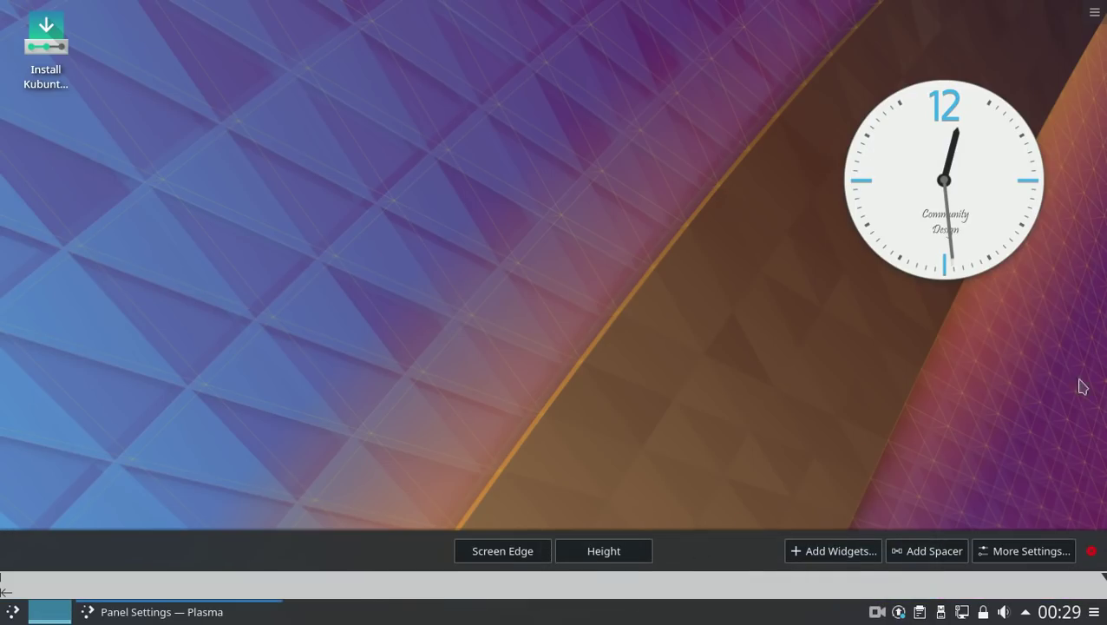
pyautogui.moveTo(525, 557); pyautogui.dragTo(981, 399)
pyautogui.click(754, 482)
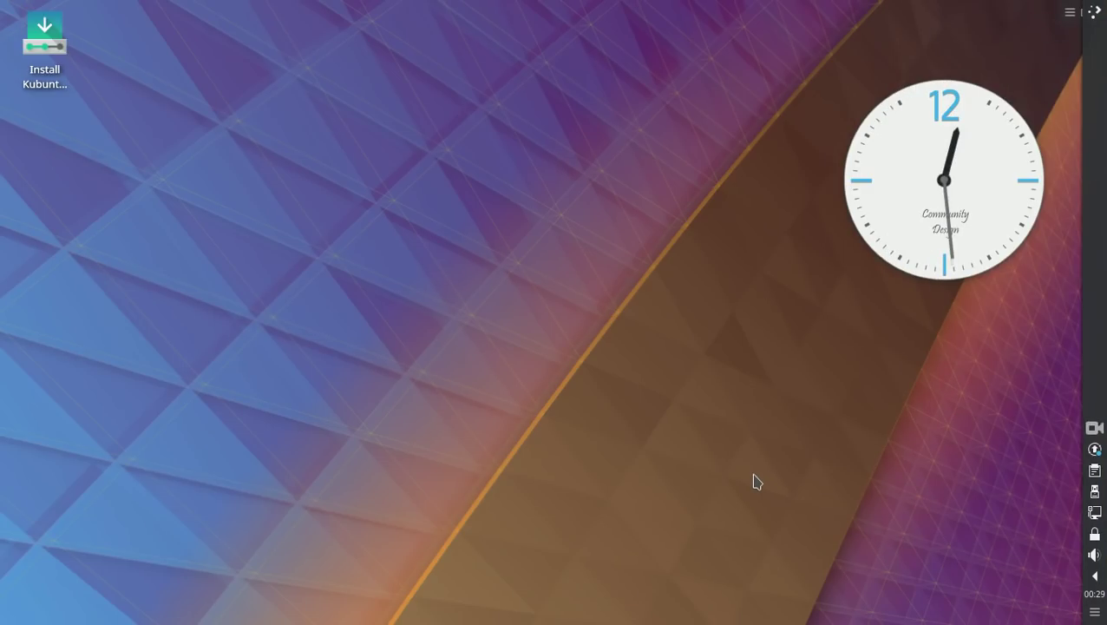
pyautogui.rightClick(1095, 345)
pyautogui.moveTo(996, 397)
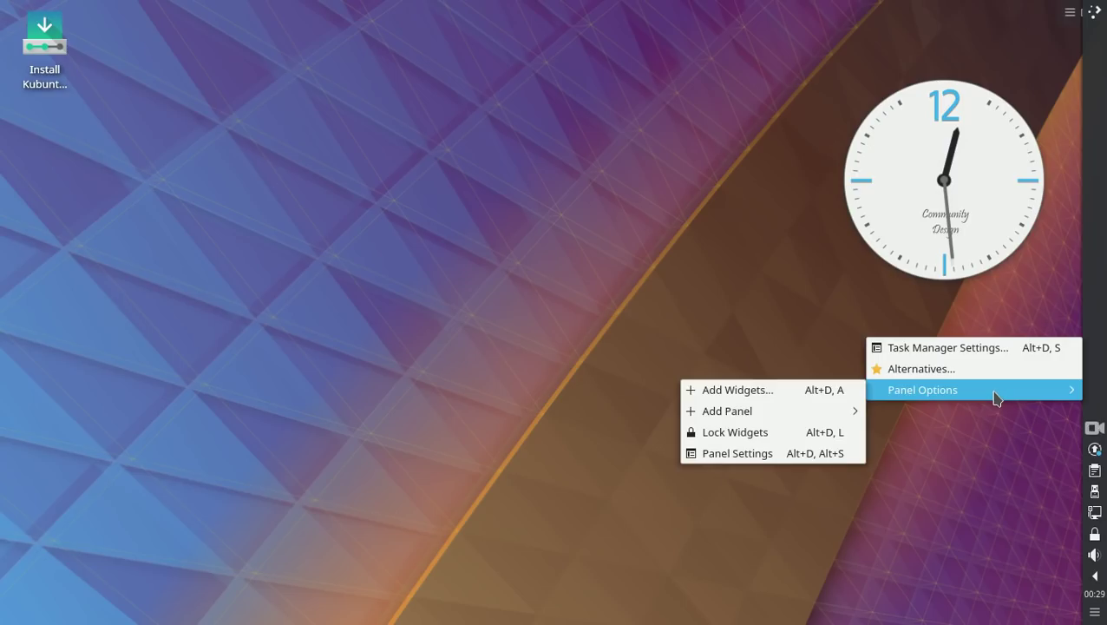
pyautogui.click(793, 458)
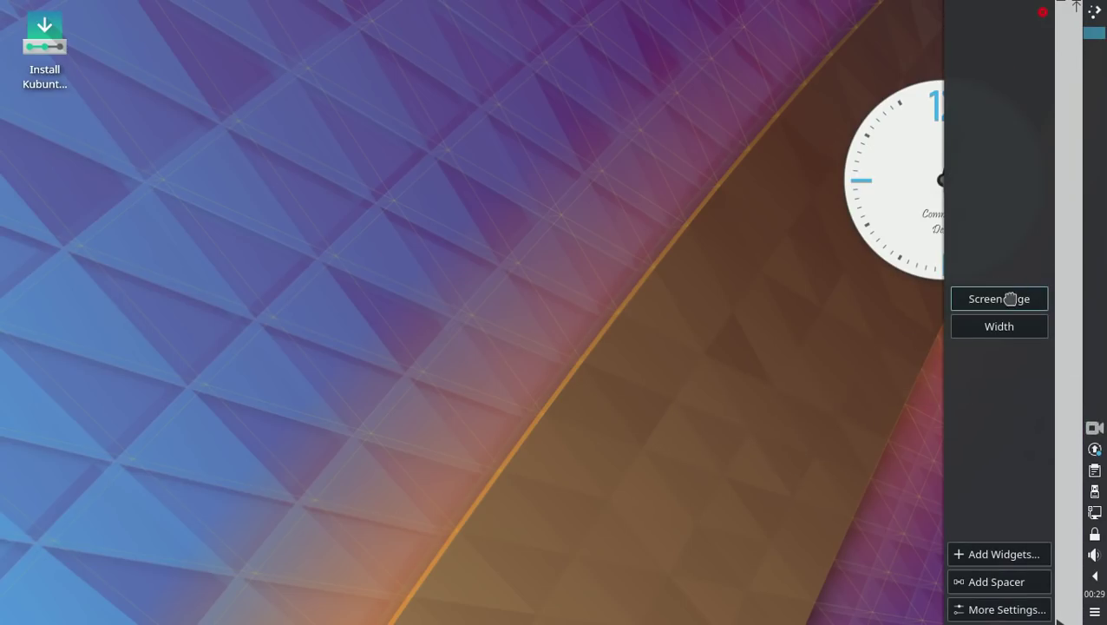
pyautogui.moveTo(1011, 297); pyautogui.dragTo(631, 610)
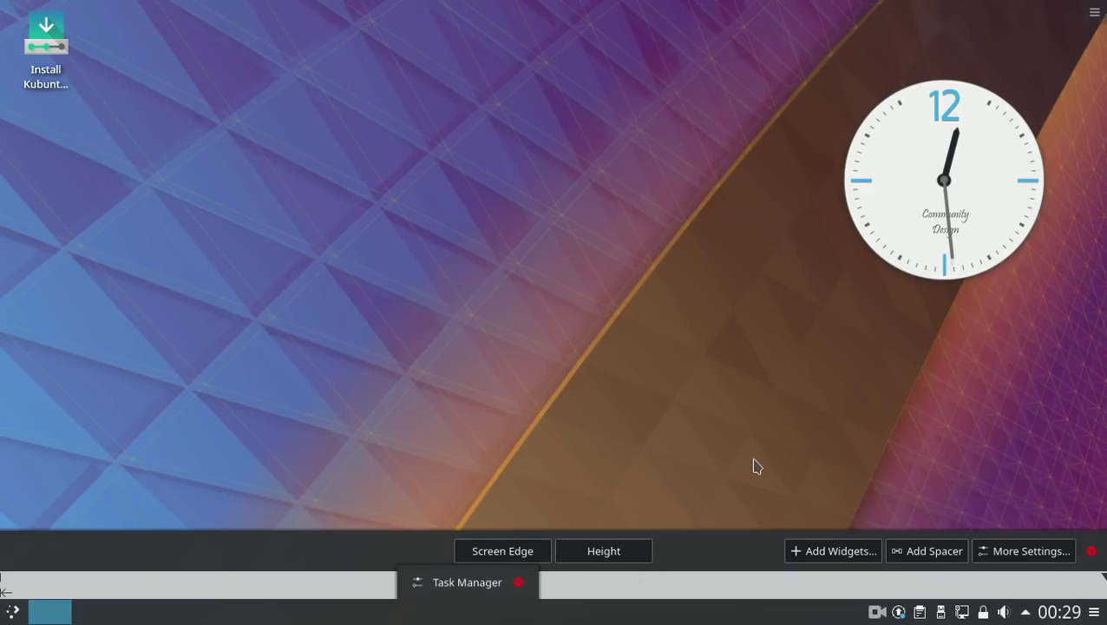
pyautogui.click(1092, 553)
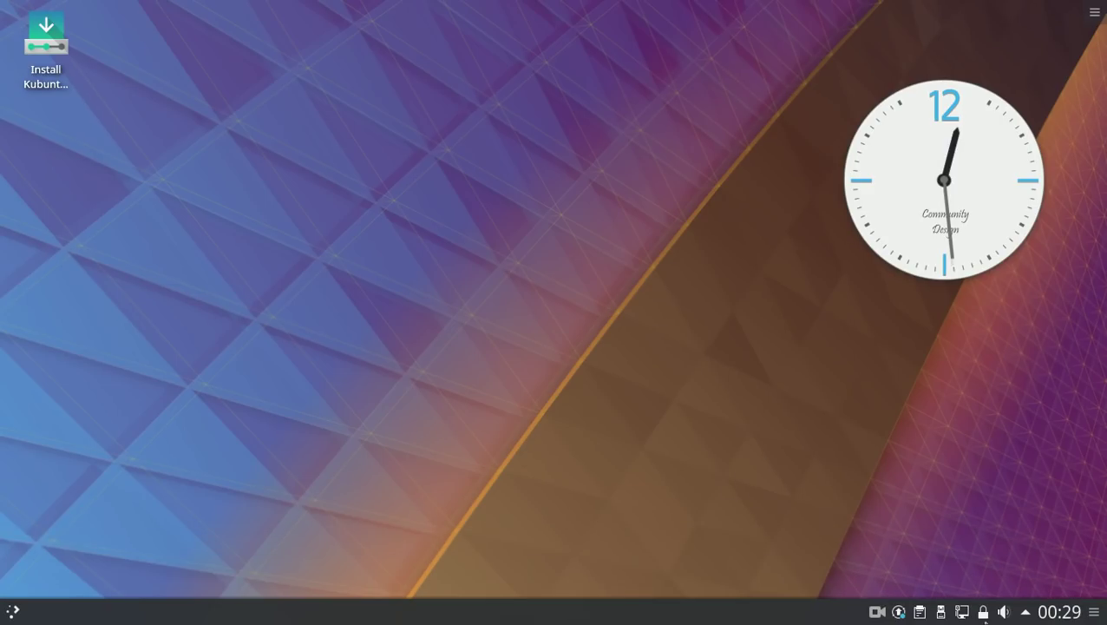
# Briefly toggle the panel editor, calendar and hidden system tray items.
pyautogui.click(1094, 612)
pyautogui.click(1095, 612)
pyautogui.click(1064, 615)
pyautogui.click(1064, 615)
pyautogui.click(1026, 613)
pyautogui.click(1026, 613)
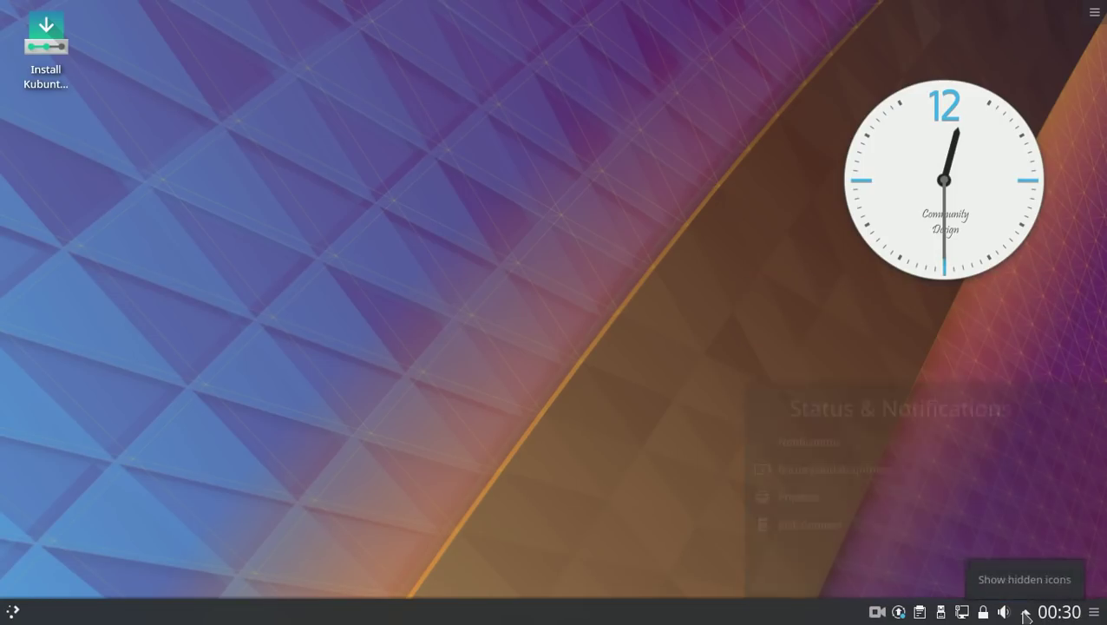
# In the Audio Volume popup's Applications view, set the kazam record stream to 99%.
pyautogui.click(1005, 614)
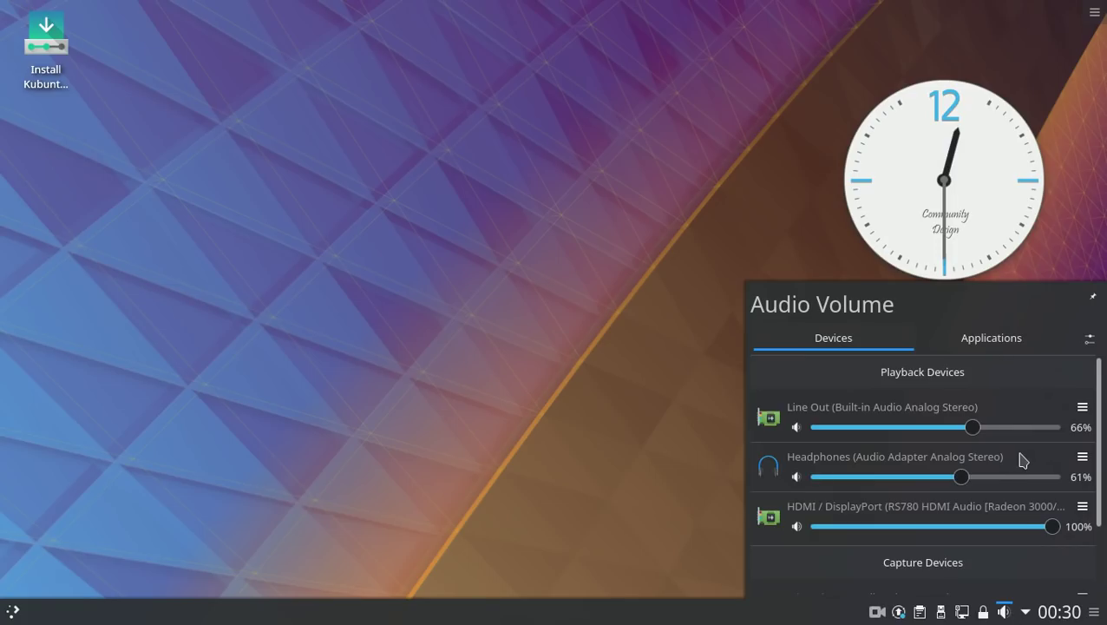
pyautogui.scroll(-2, 986, 439)
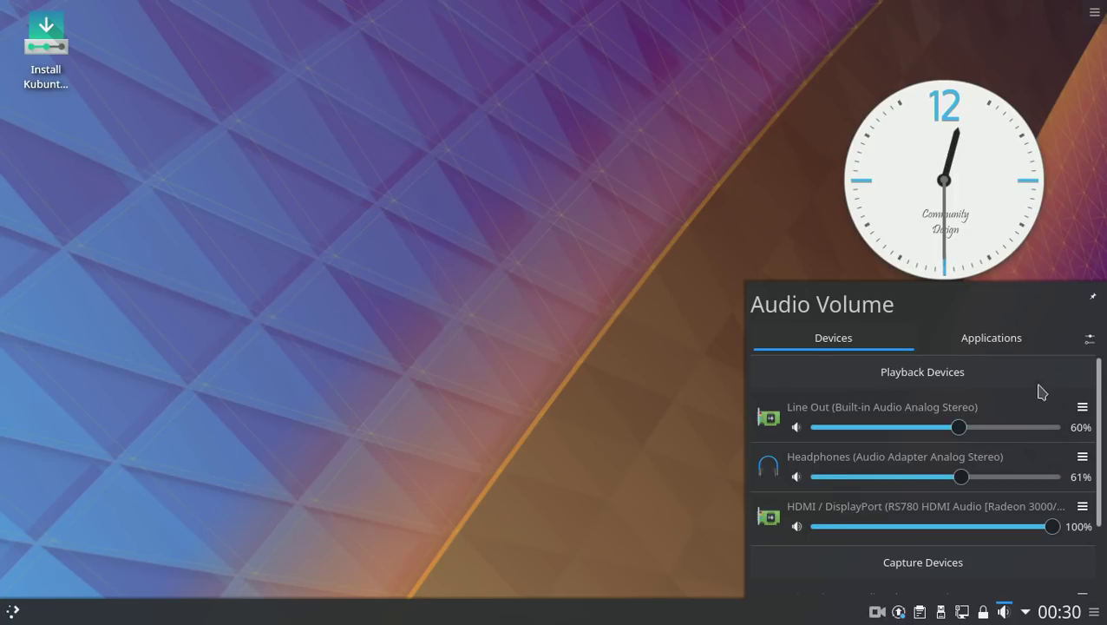
pyautogui.click(1003, 344)
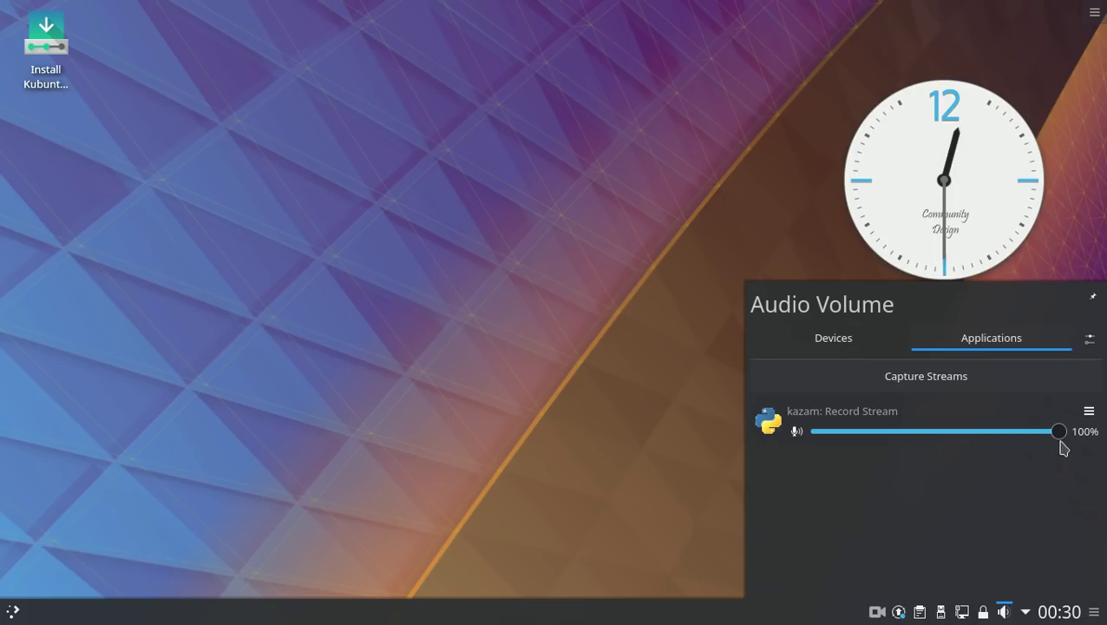
pyautogui.moveTo(1049, 437); pyautogui.dragTo(1088, 432)
# Review the Devices view down to Capture Devices, then close the Audio Volume popup.
pyautogui.click(829, 347)
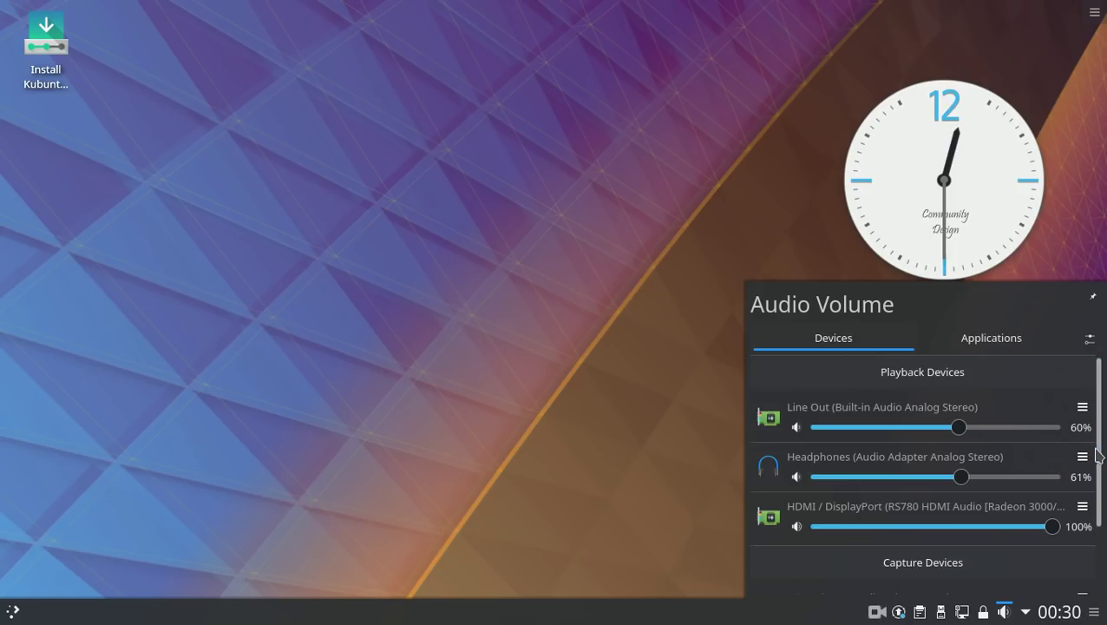
pyautogui.scroll(-3, 1101, 491)
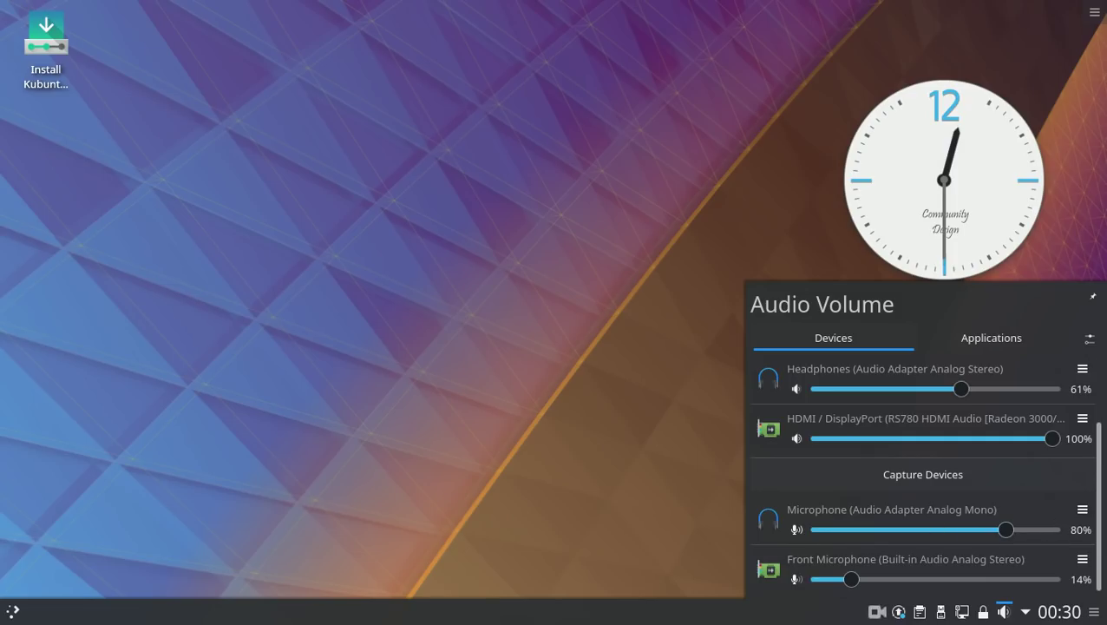
pyautogui.press('Escape')
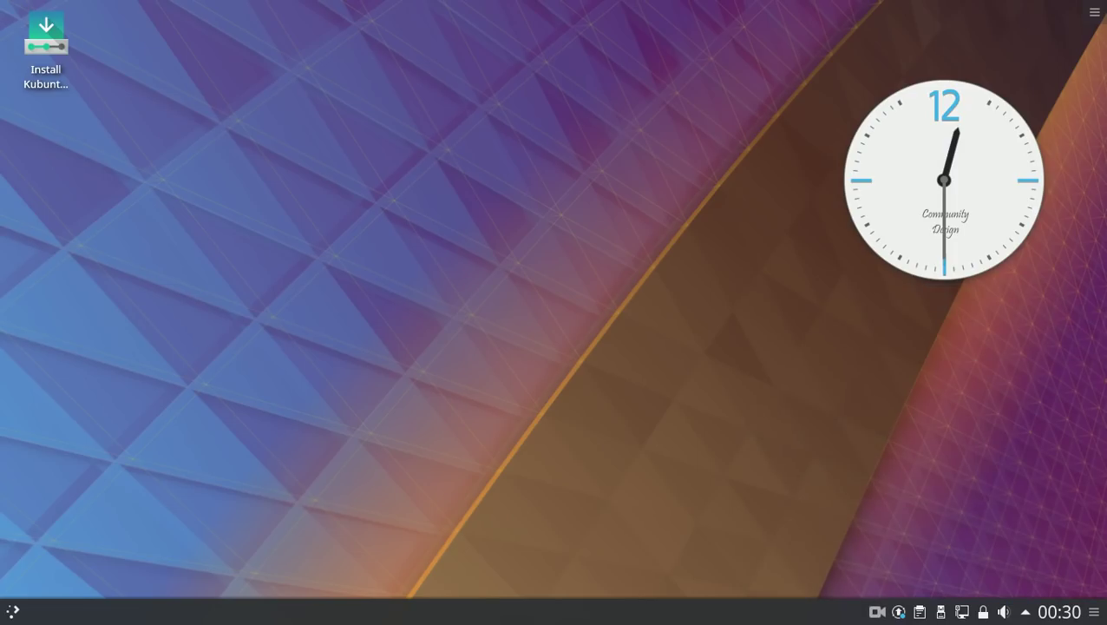
pyautogui.click(921, 613)
pyautogui.click(922, 612)
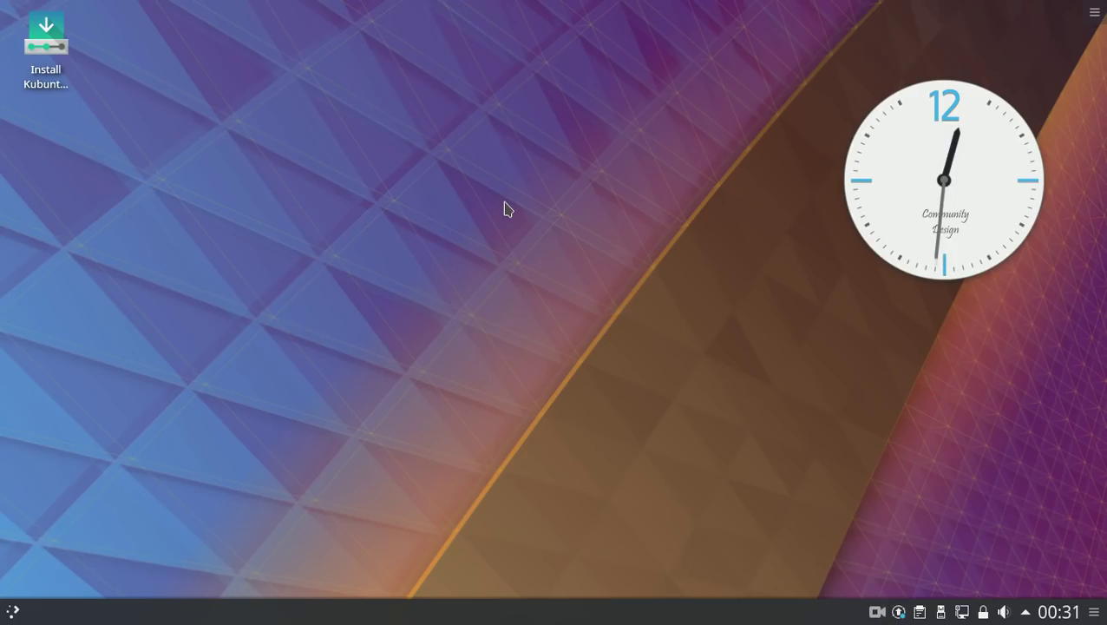
# Open, close and reopen the Application Launcher menu.
pyautogui.click(13, 611)
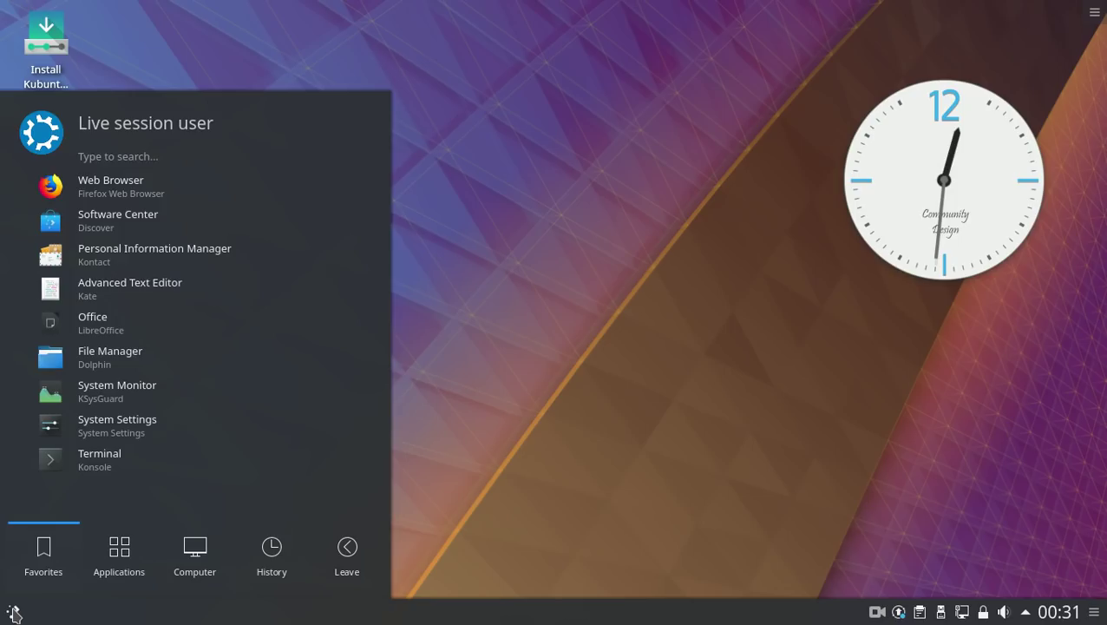
pyautogui.click(13, 611)
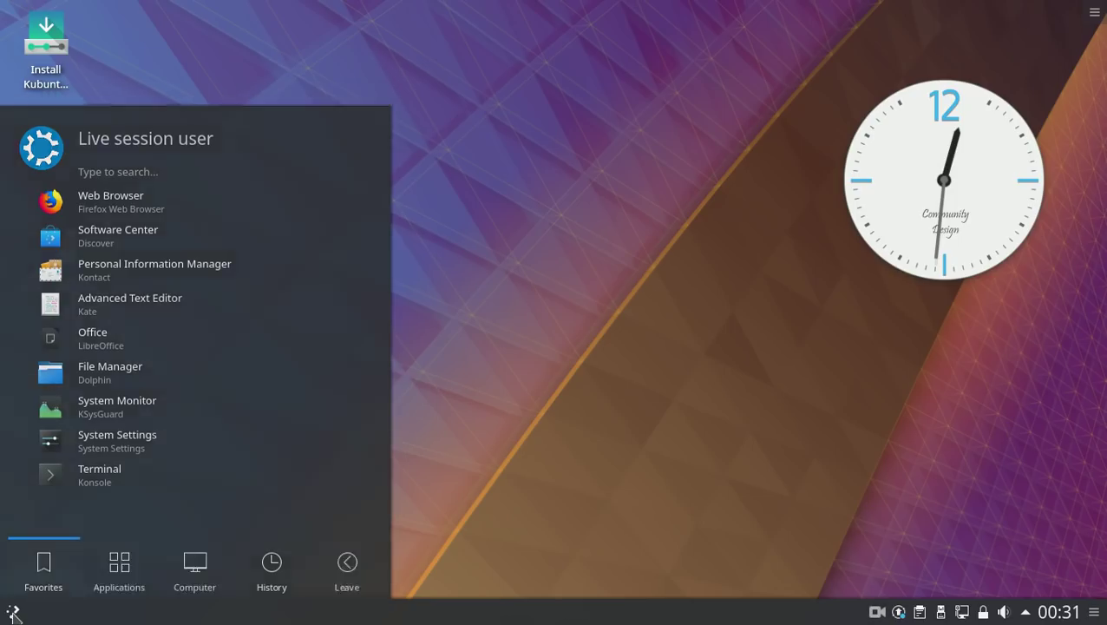
pyautogui.click(15, 612)
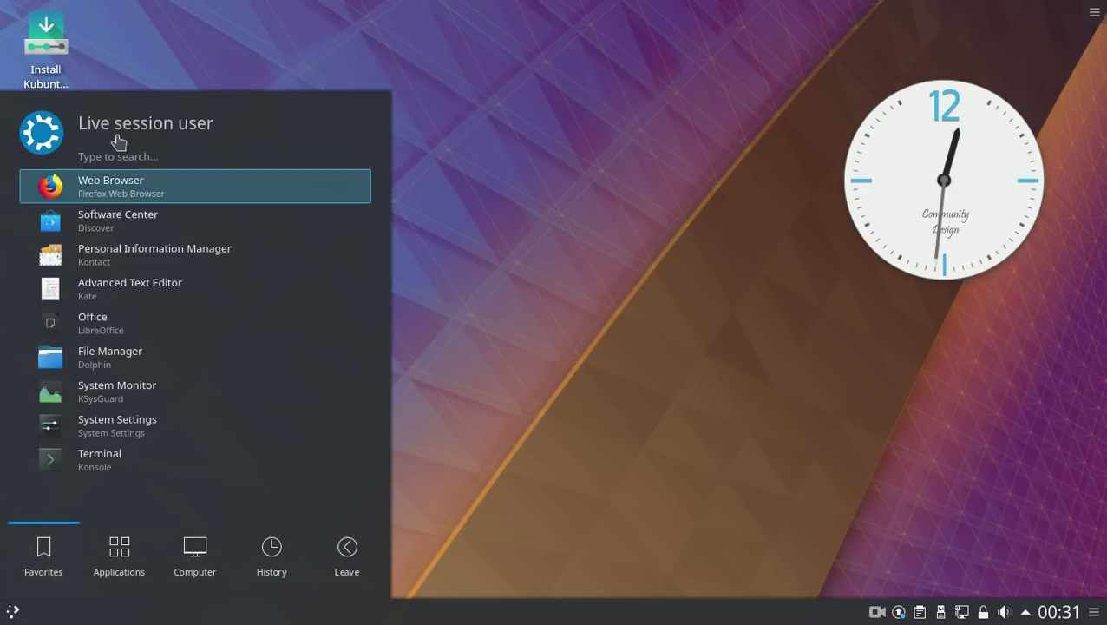
# Use the launcher's Alternatives to switch to the Application Menu launcher.
pyautogui.rightClick(13, 612)
pyautogui.rightClick(14, 613)
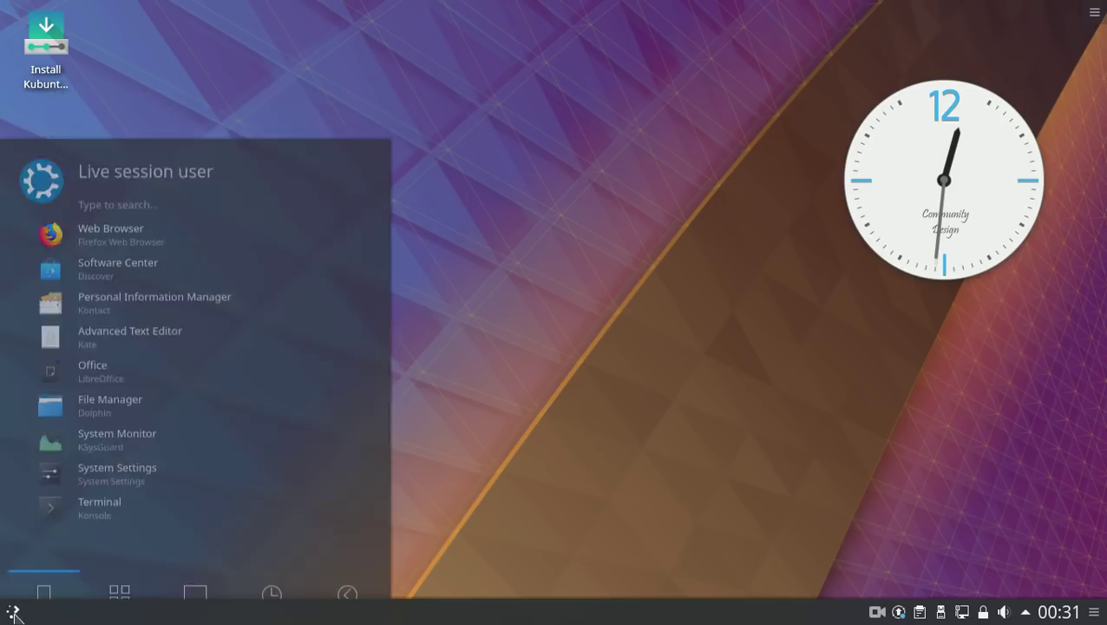
pyautogui.click(74, 571)
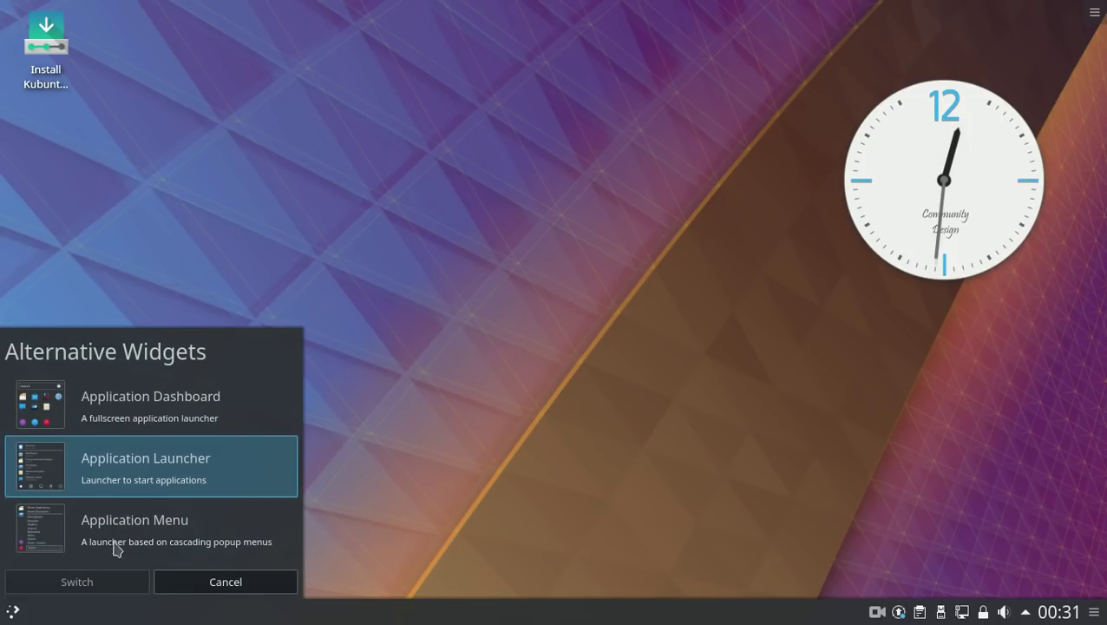
pyautogui.click(117, 540)
pyautogui.click(111, 583)
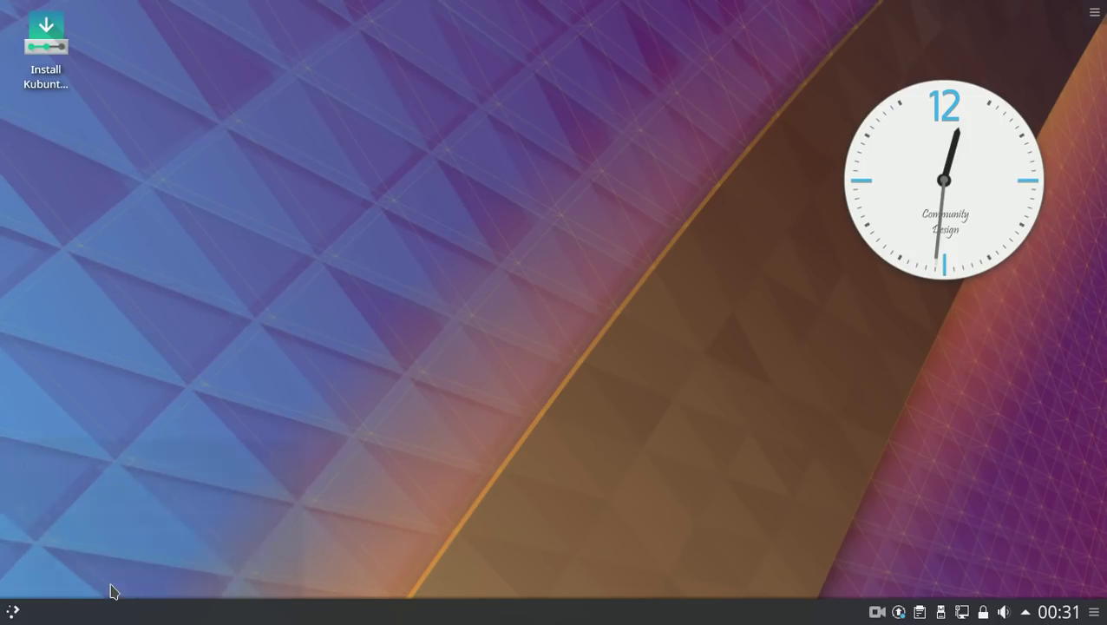
# Open the Application Menu and browse the Development, Education, Graphics, Internet, Multimedia, Office and Settings submenus.
pyautogui.click(15, 614)
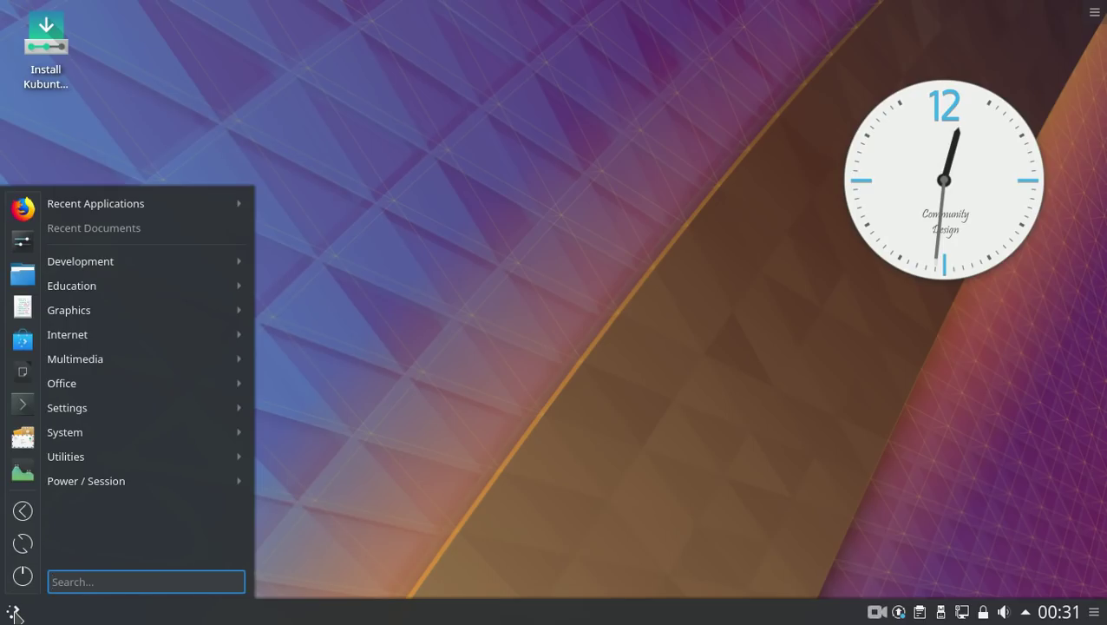
pyautogui.moveTo(105, 270)
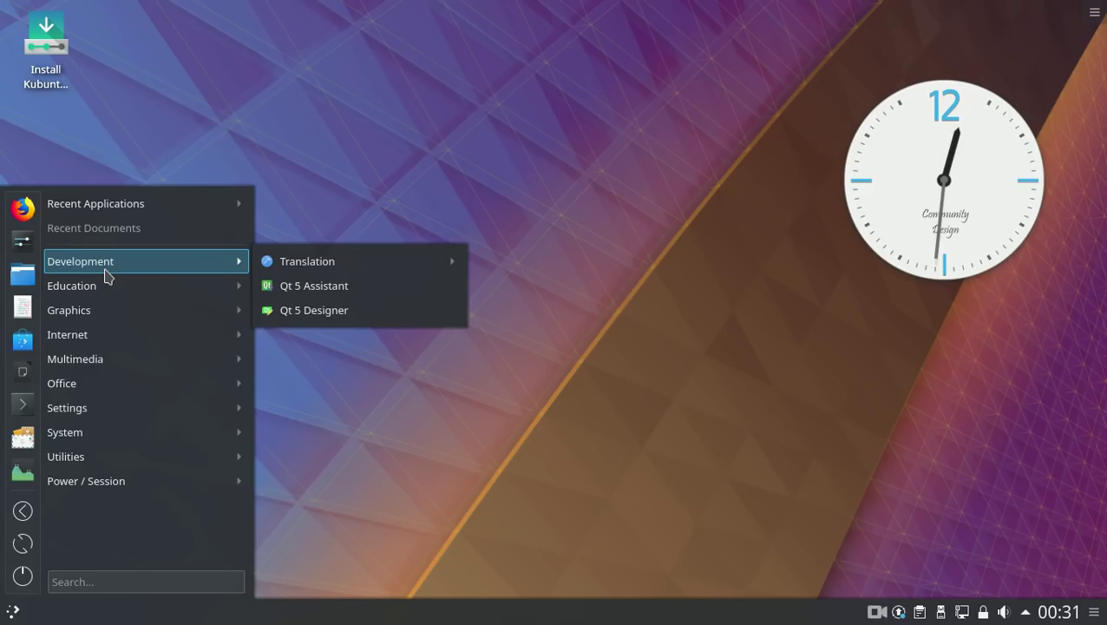
pyautogui.moveTo(102, 293)
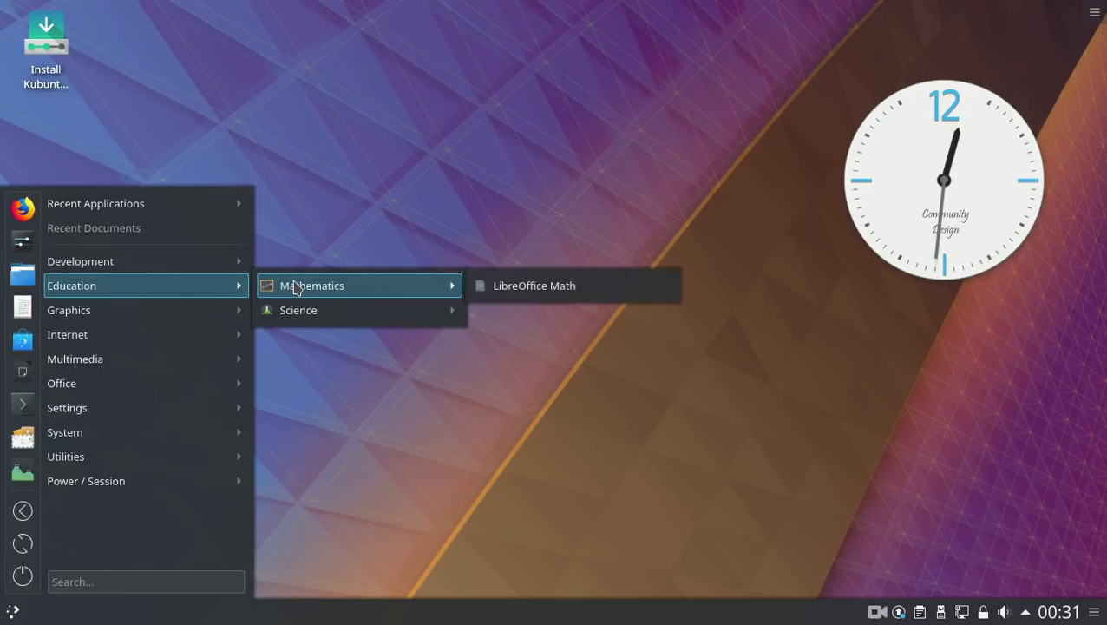
pyautogui.moveTo(297, 317)
pyautogui.moveTo(134, 315)
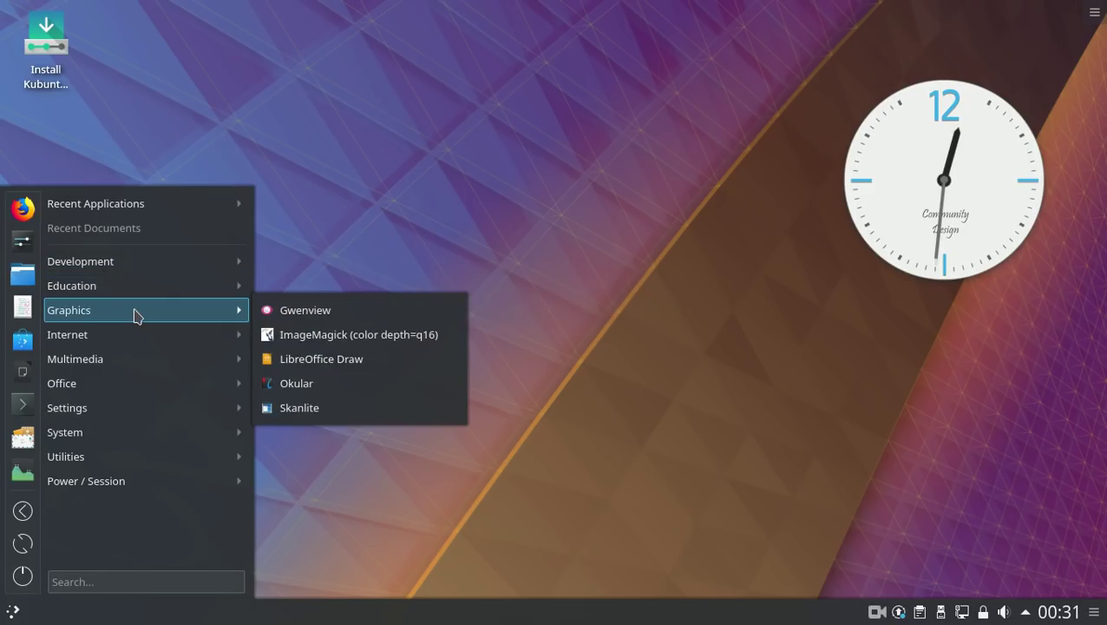
pyautogui.moveTo(130, 346)
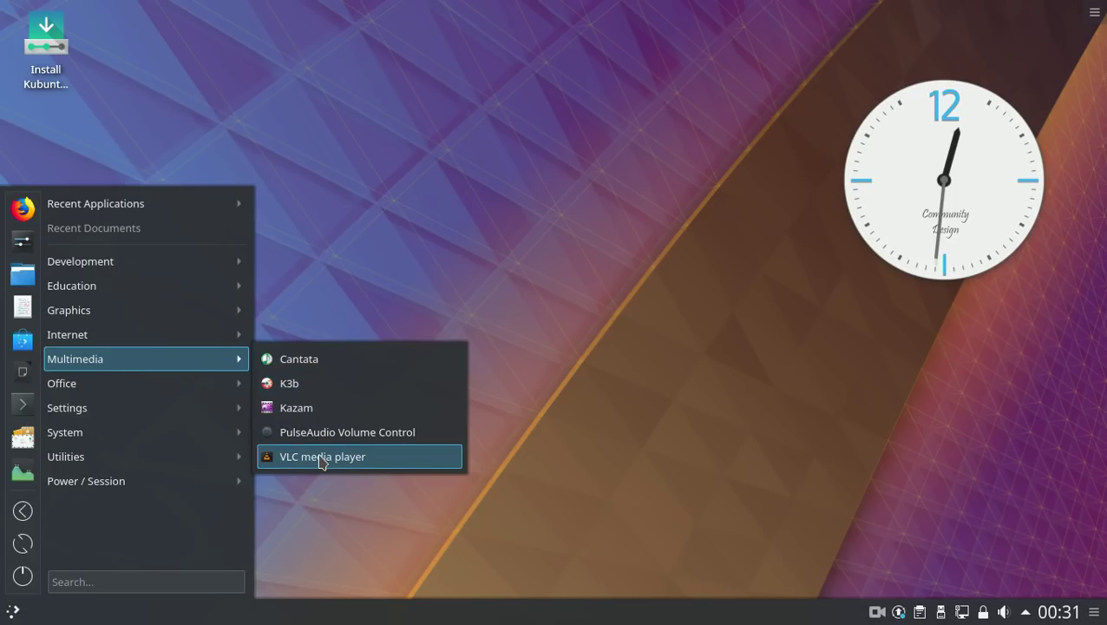
pyautogui.moveTo(141, 388)
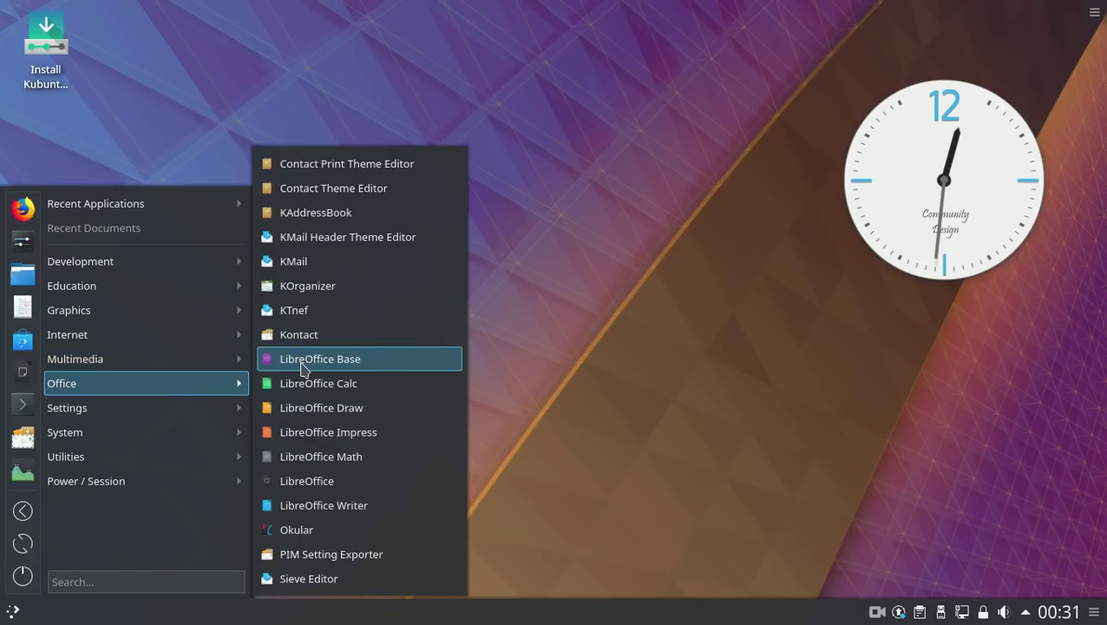
# Launch System Settings, move its window and maximize it.
pyautogui.moveTo(132, 418)
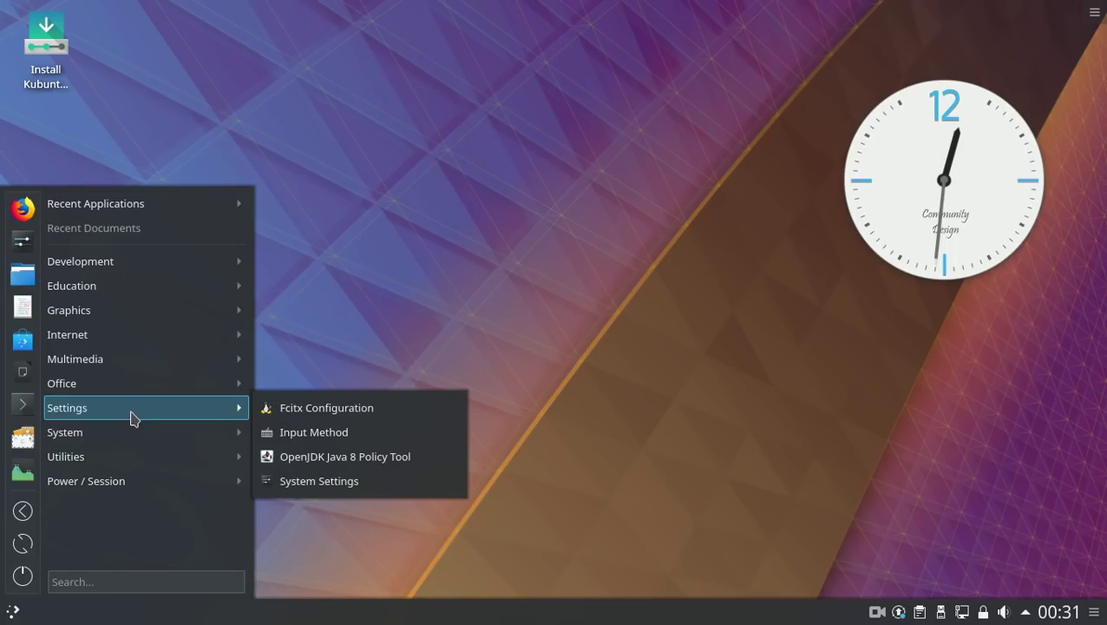
pyautogui.click(332, 483)
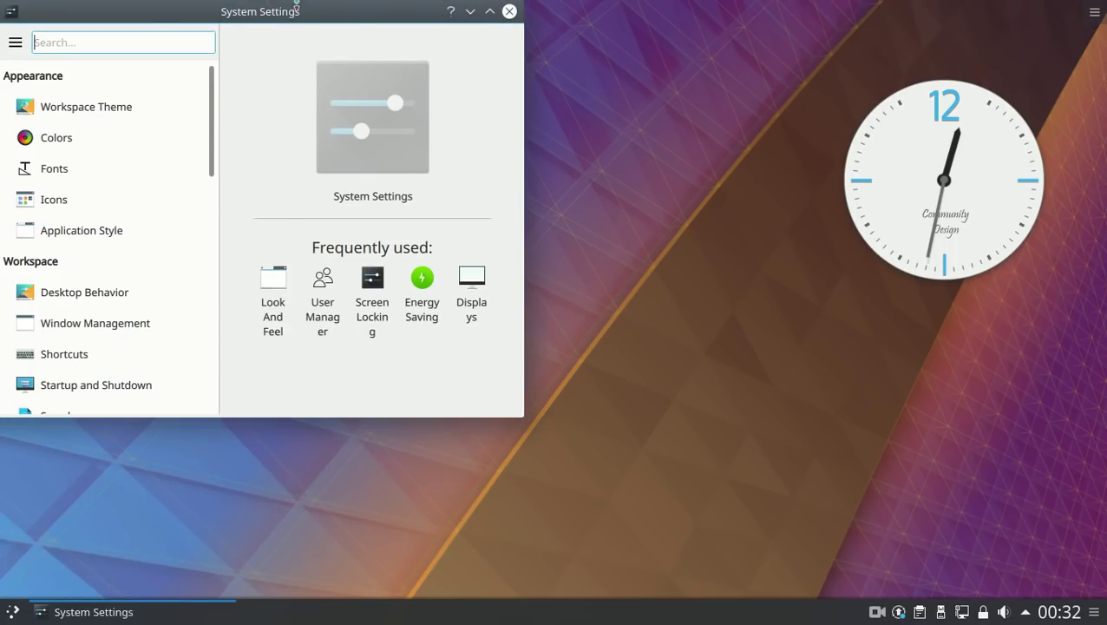
pyautogui.moveTo(295, 12); pyautogui.dragTo(513, 19)
pyautogui.click(689, 14)
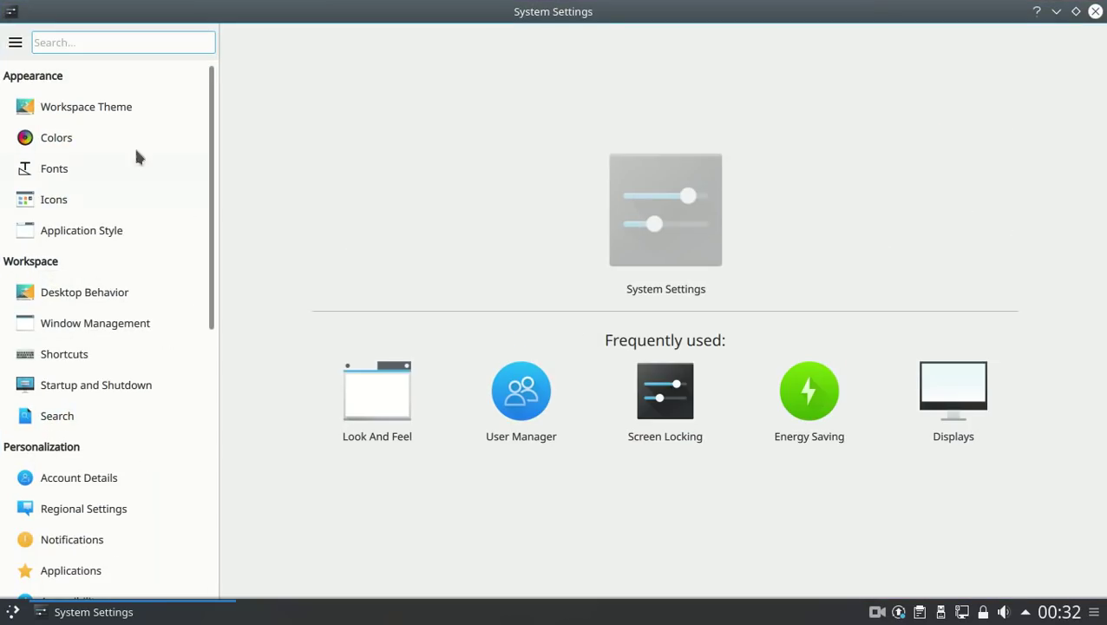
# Browse the Workspace Theme pages: Look And Feel, Desktop Theme, Cursors and Splash Screen.
pyautogui.click(106, 108)
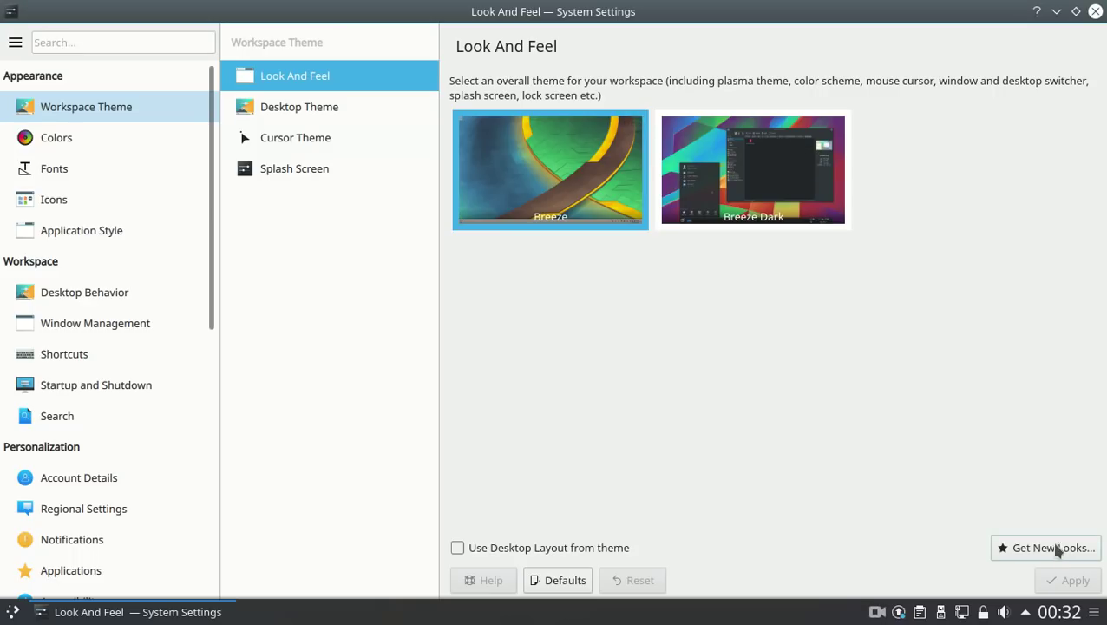
pyautogui.click(319, 111)
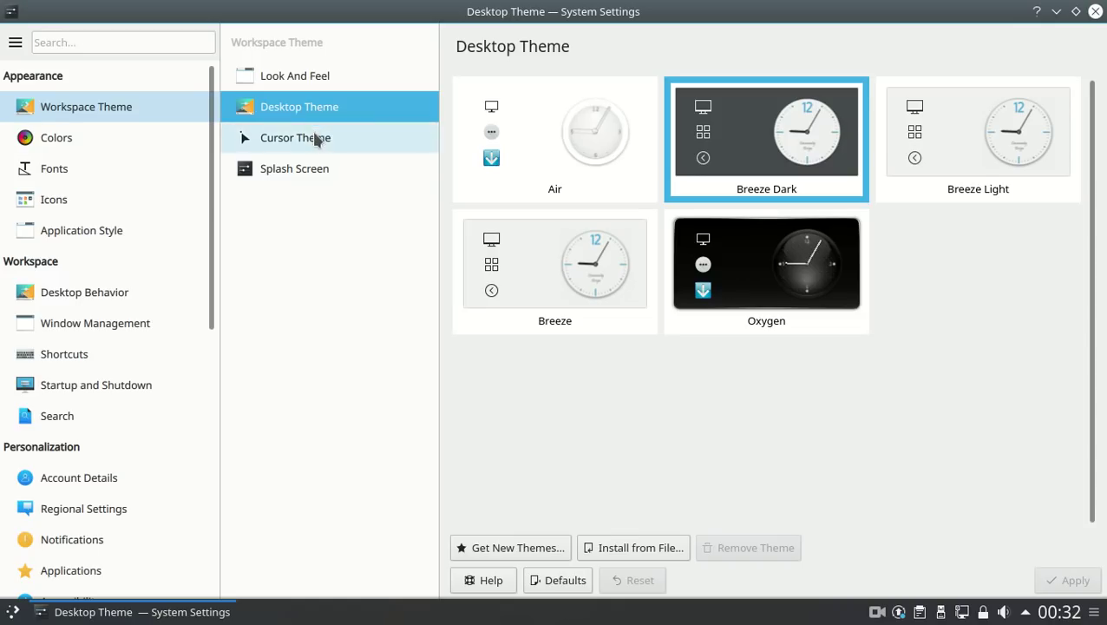
pyautogui.click(317, 139)
pyautogui.click(316, 173)
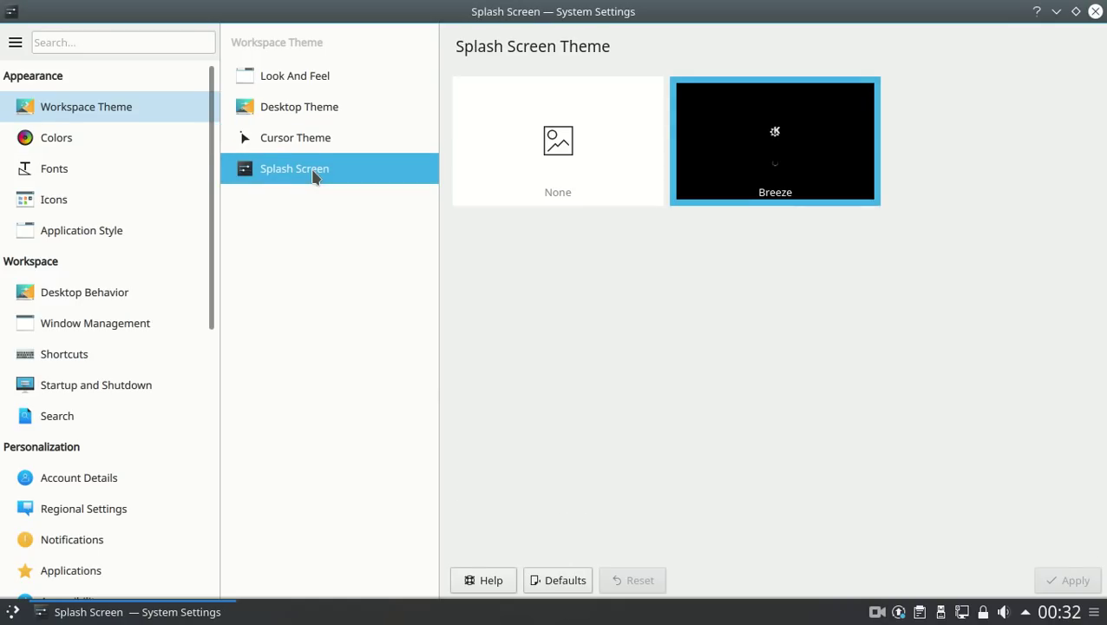
pyautogui.click(317, 76)
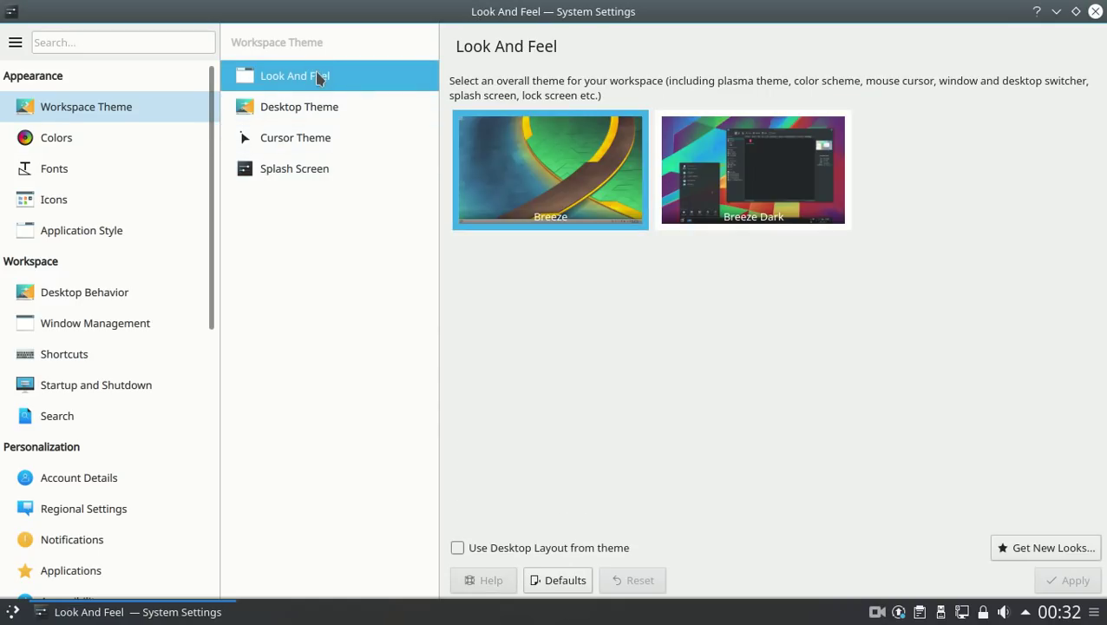
pyautogui.click(324, 106)
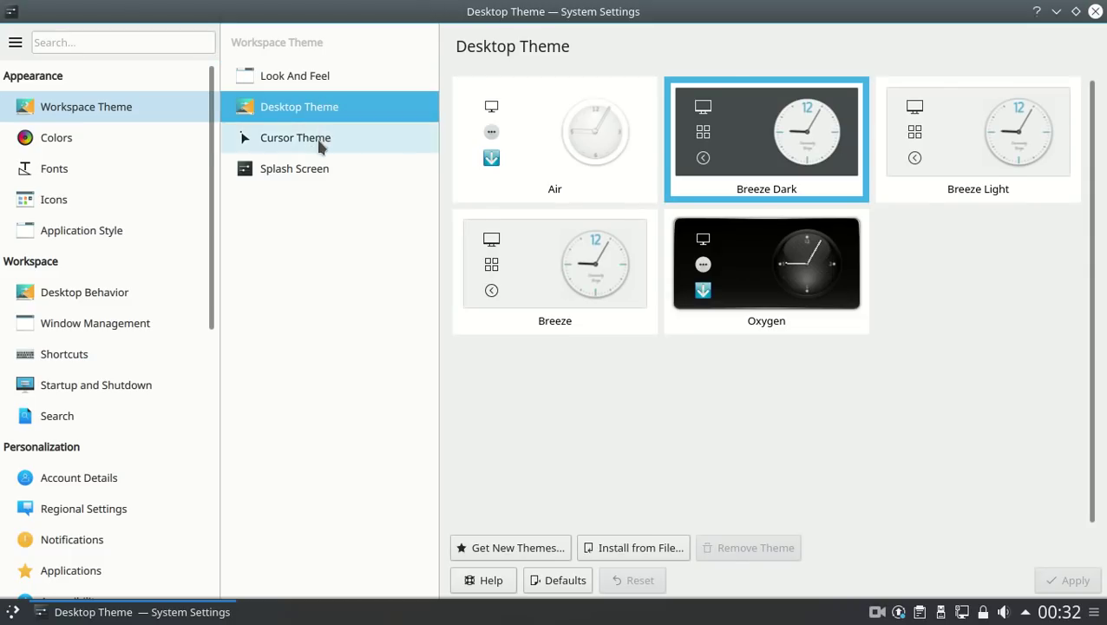
pyautogui.click(320, 146)
pyautogui.click(317, 171)
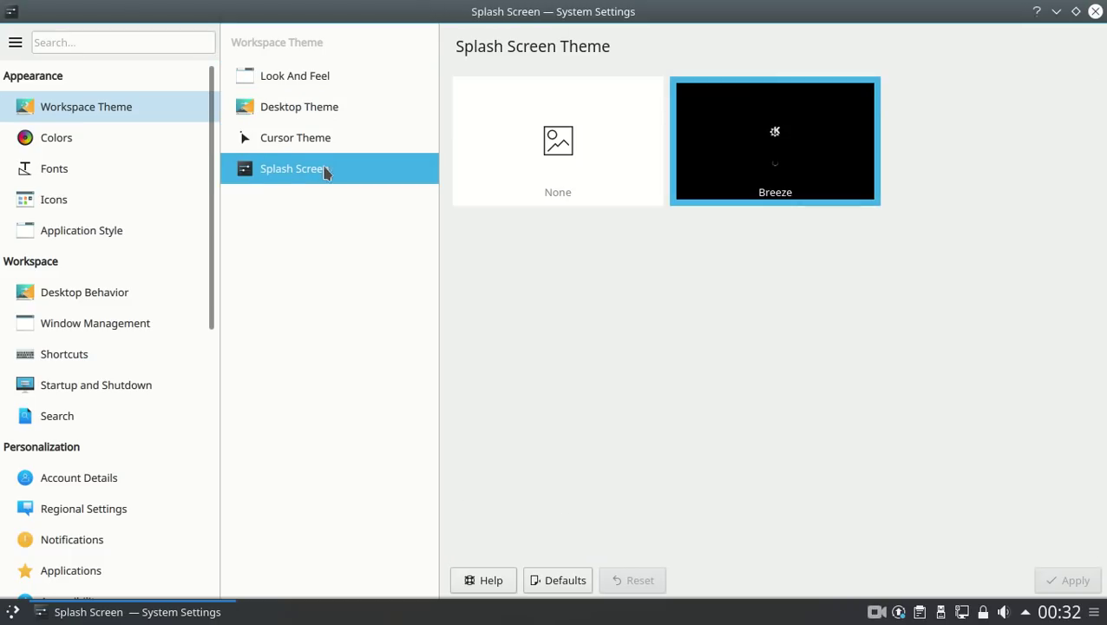
pyautogui.click(317, 80)
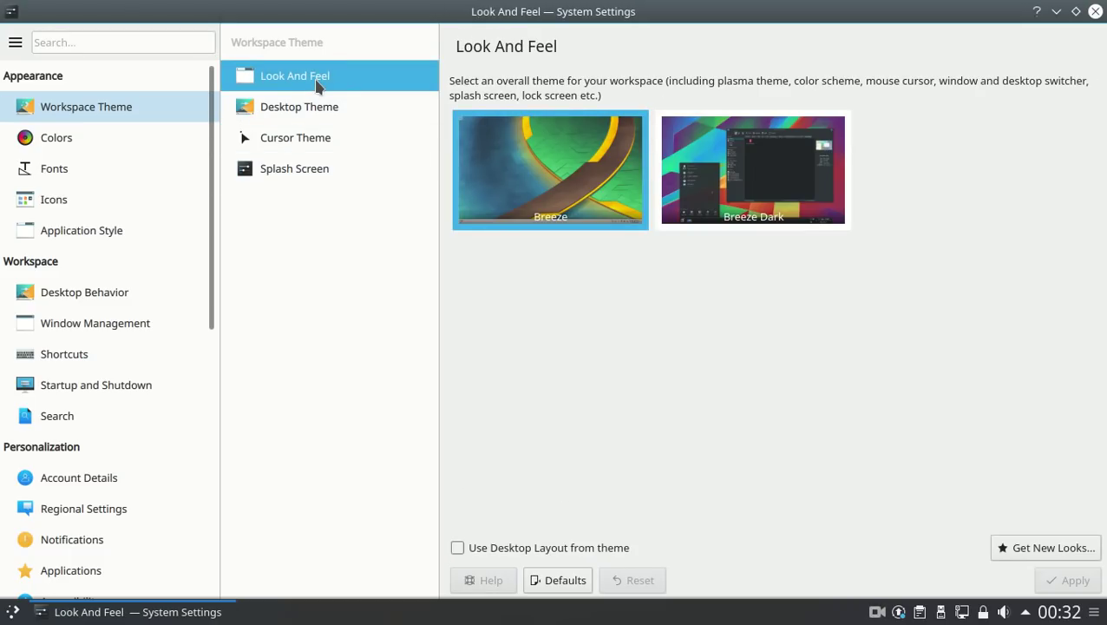
# Look through the Colors, Fonts, Icons (with advanced options) and Application Style and GTK pages.
pyautogui.click(95, 135)
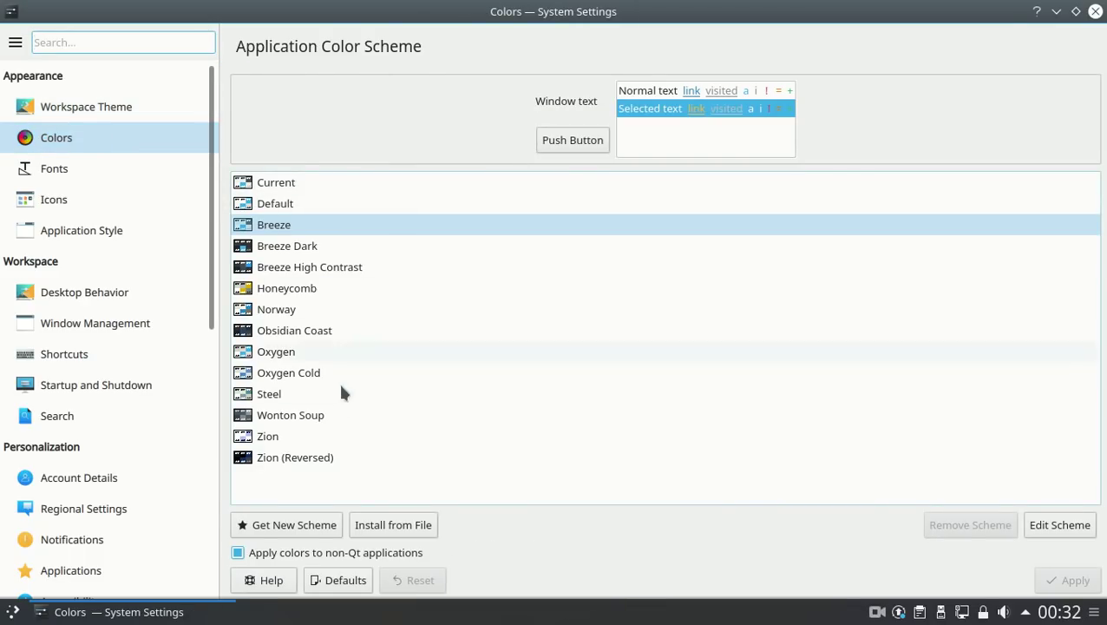
pyautogui.click(73, 172)
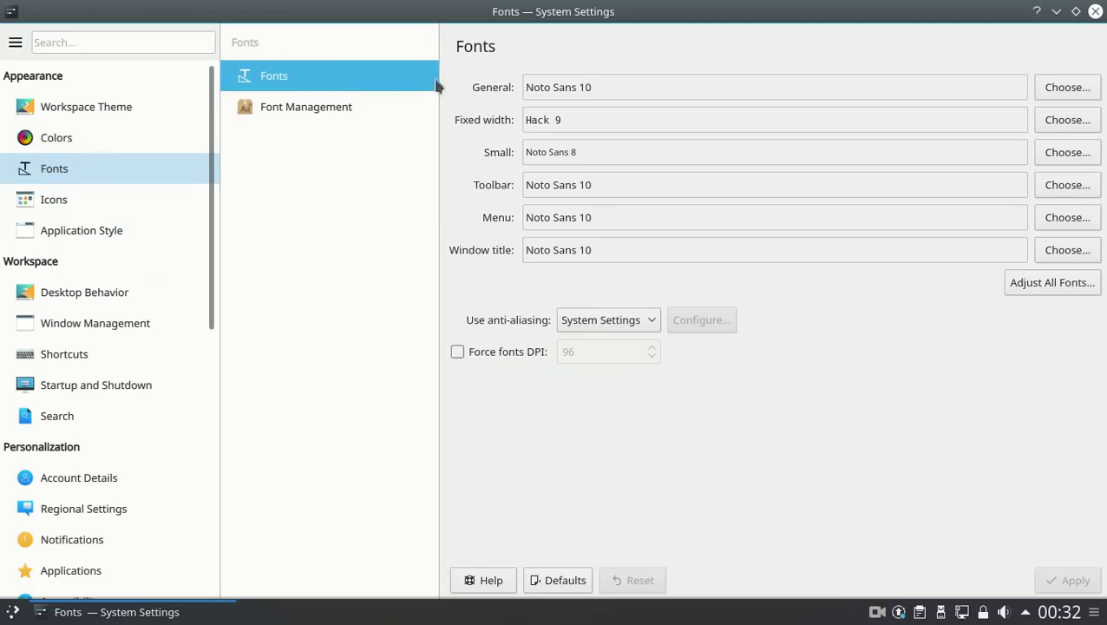
pyautogui.click(82, 205)
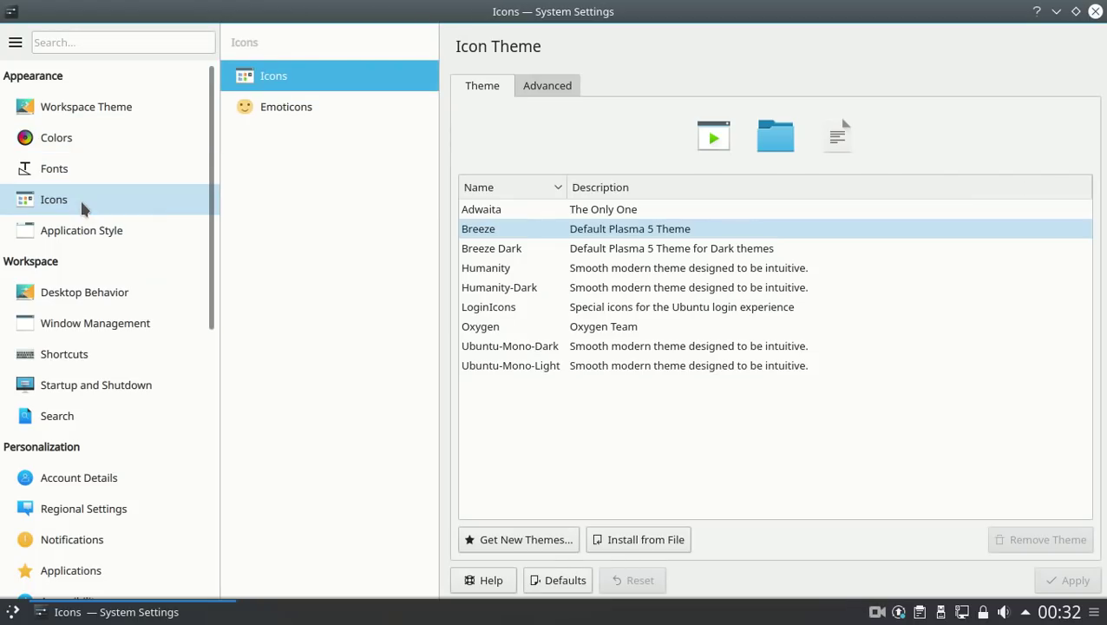
pyautogui.click(549, 85)
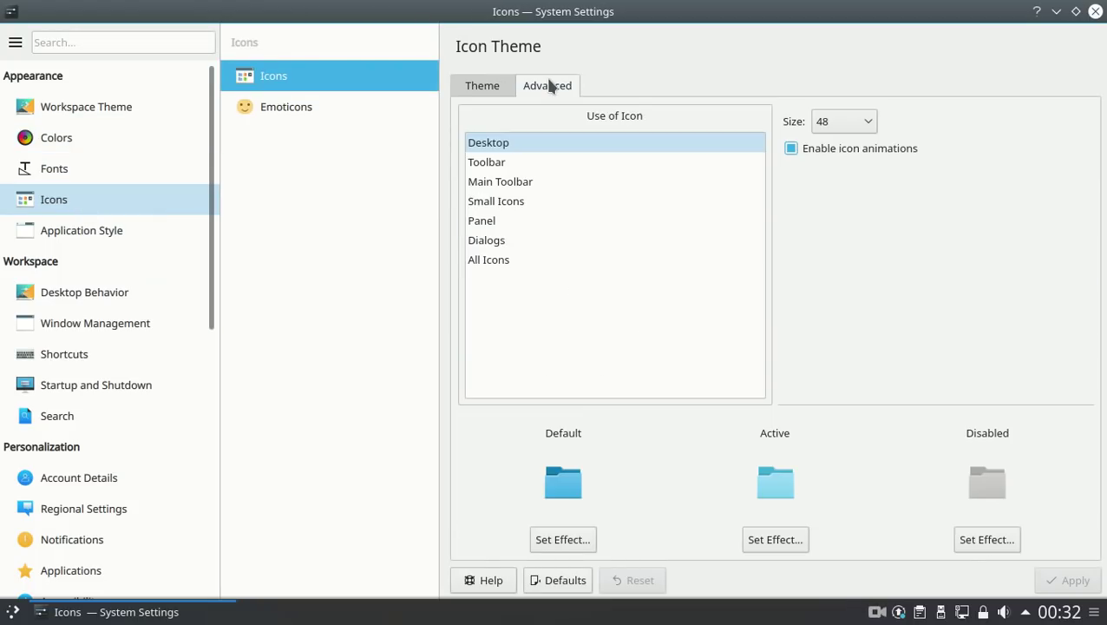
pyautogui.click(482, 85)
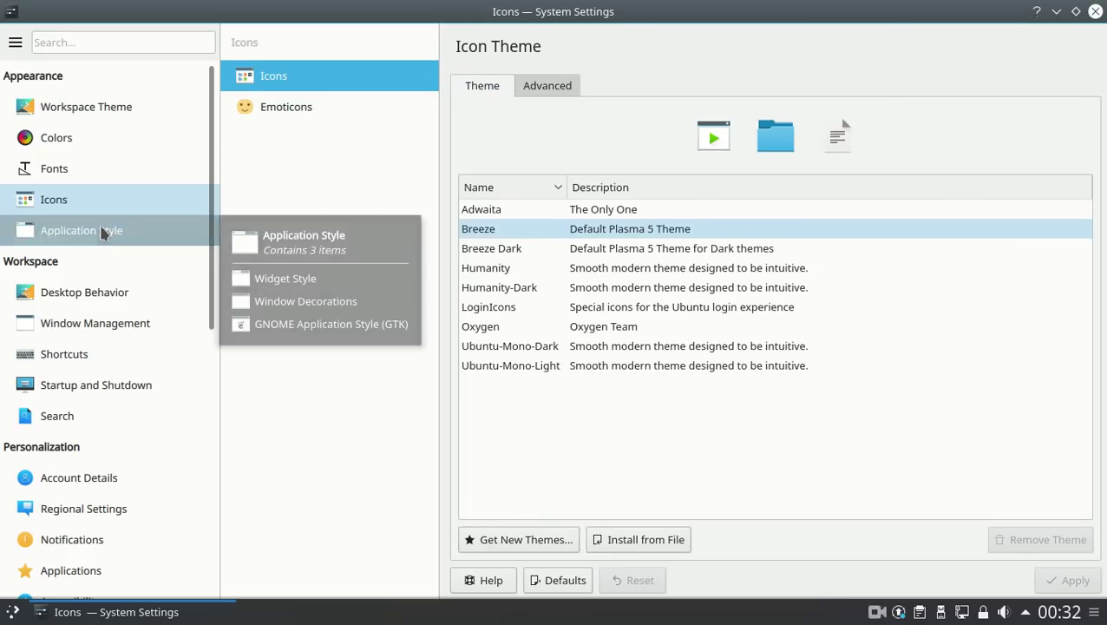
pyautogui.click(102, 232)
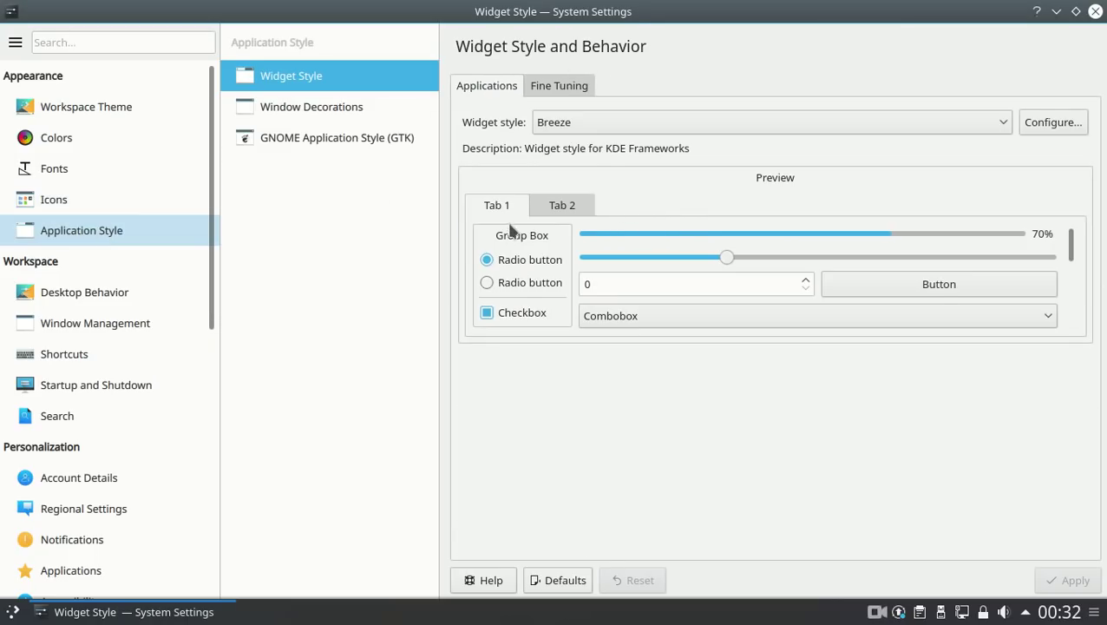
pyautogui.click(348, 139)
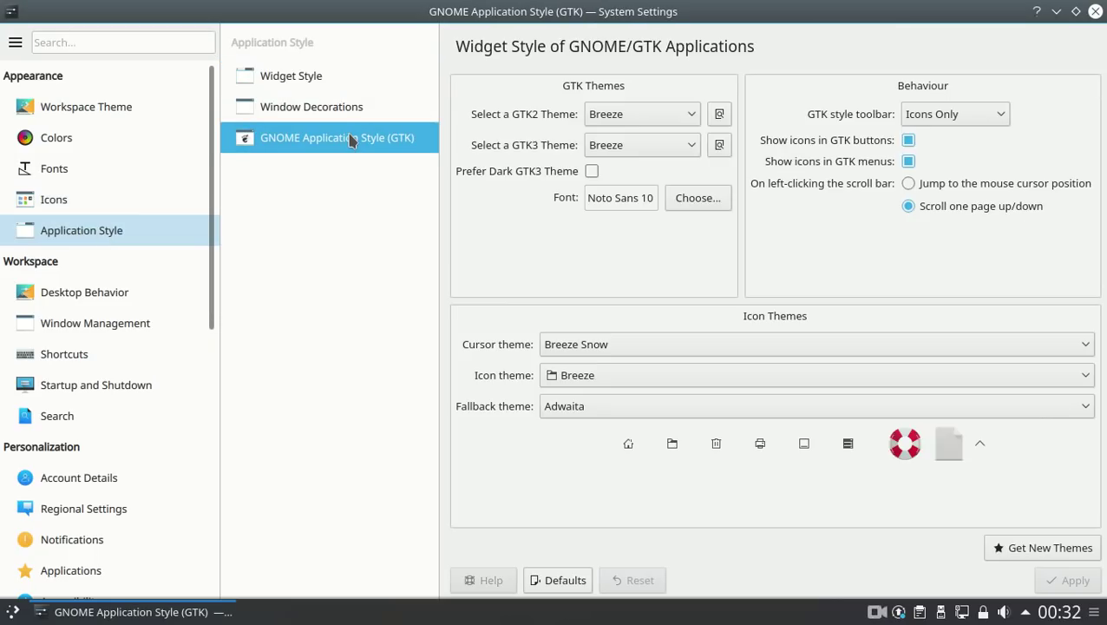
# Visit Desktop Behavior, Window Management, Shortcuts, Startup and Shutdown, Login Screen and Search settings.
pyautogui.click(314, 76)
pyautogui.click(84, 303)
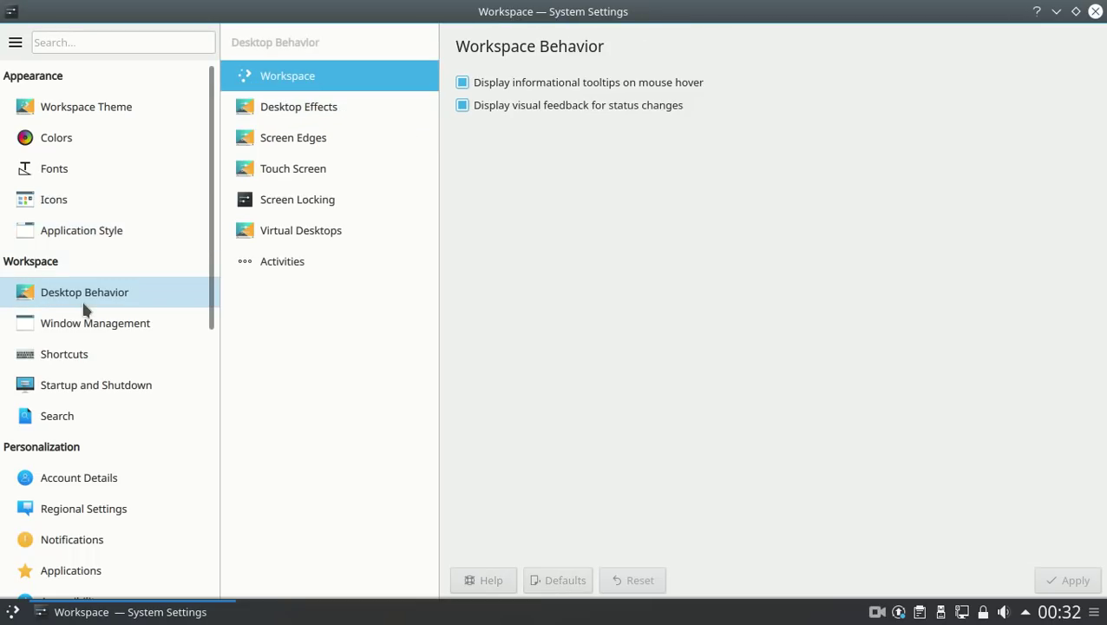
pyautogui.click(84, 332)
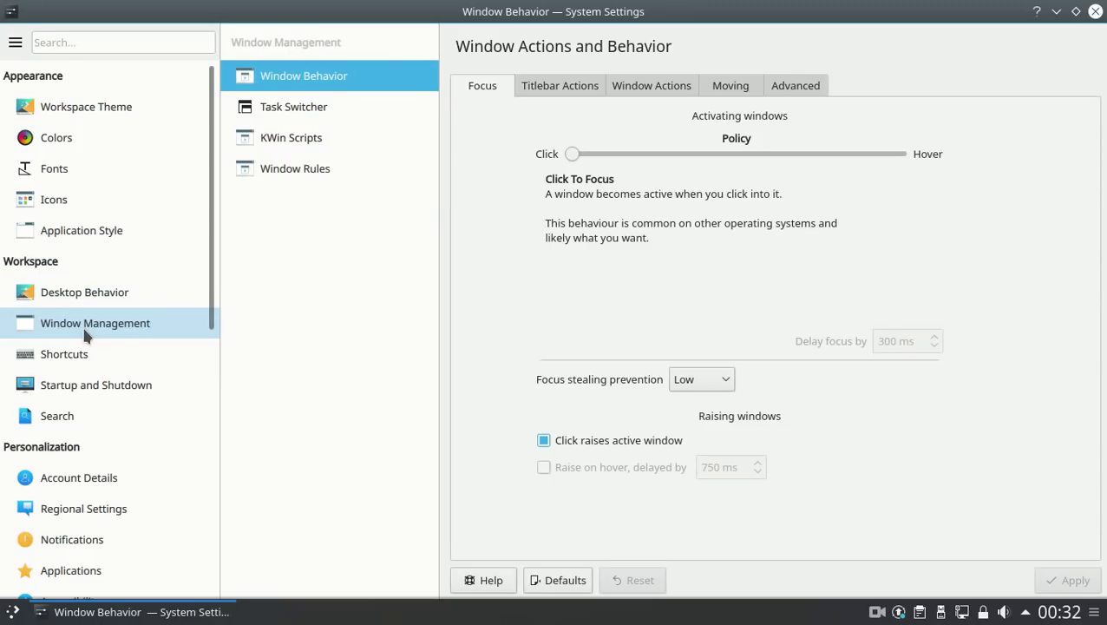
pyautogui.click(90, 360)
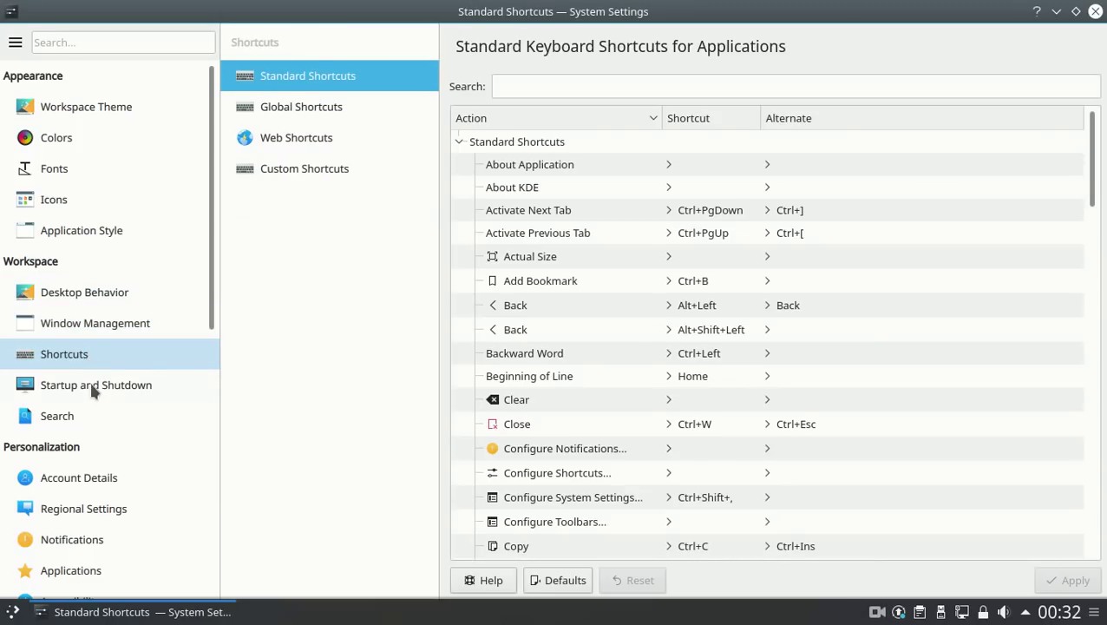
pyautogui.click(92, 387)
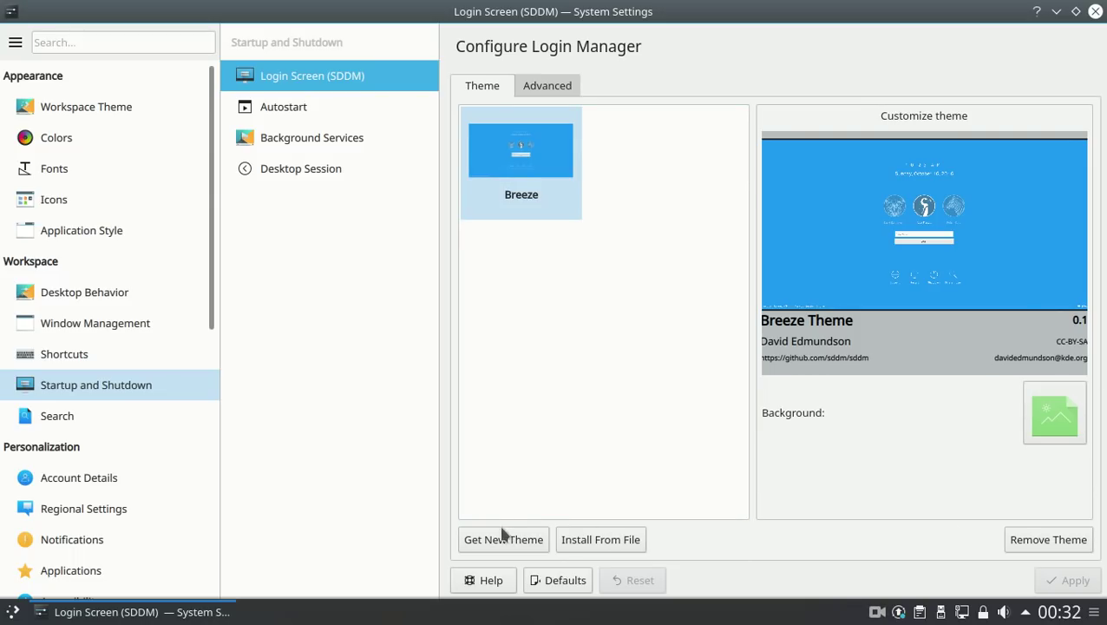
pyautogui.click(62, 415)
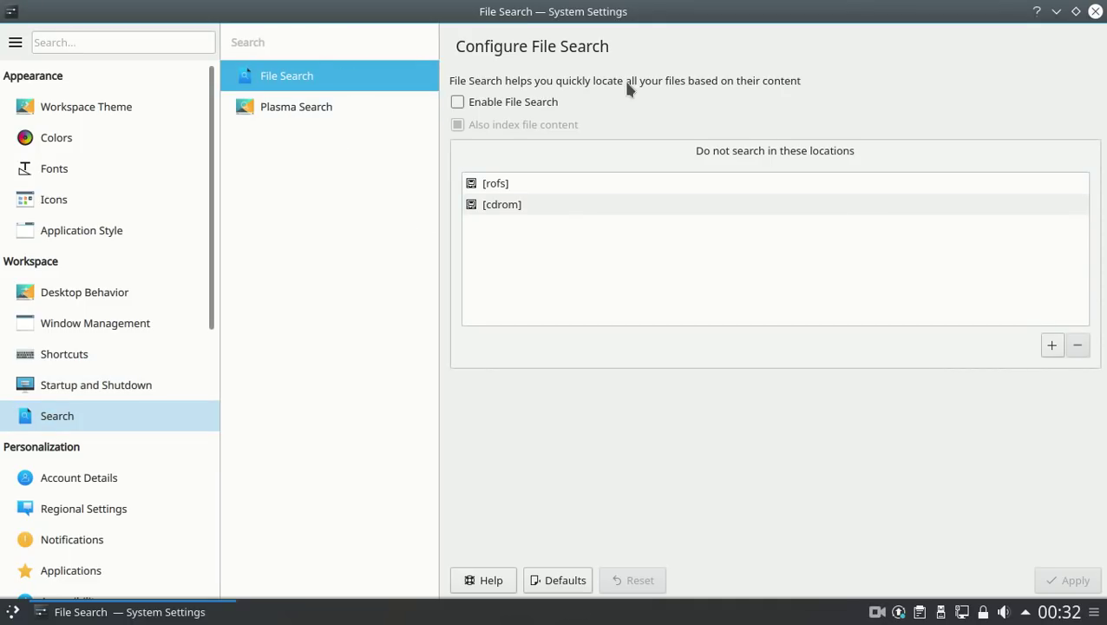
# Check Account Details, Regional Settings, Notifications, Applications and Multimedia Audio Volume, then close System Settings.
pyautogui.click(85, 480)
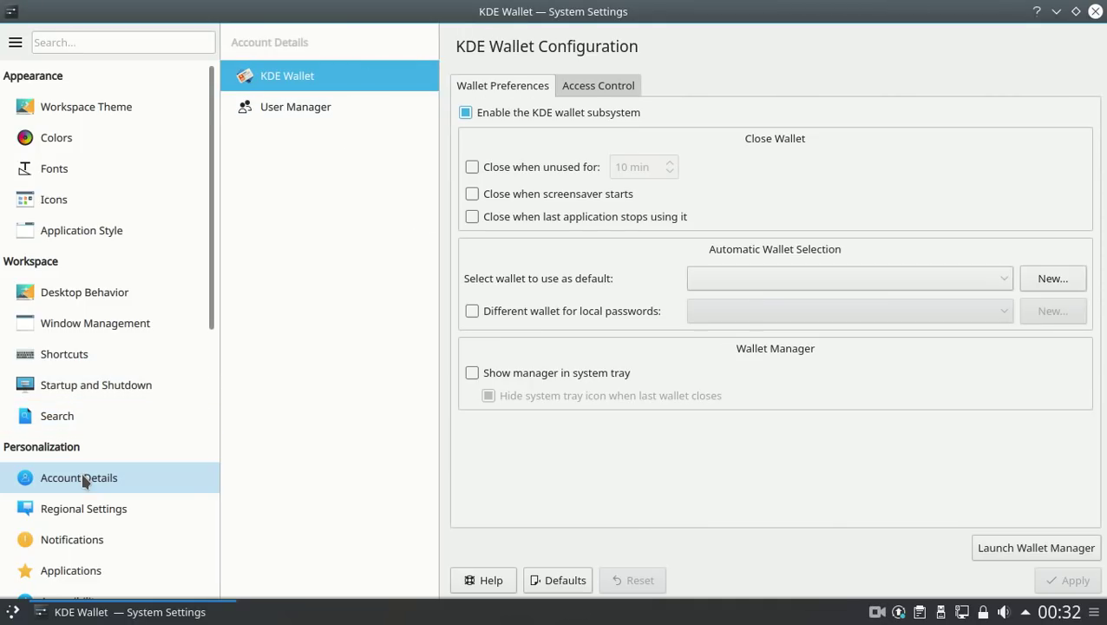
pyautogui.click(84, 511)
pyautogui.click(85, 545)
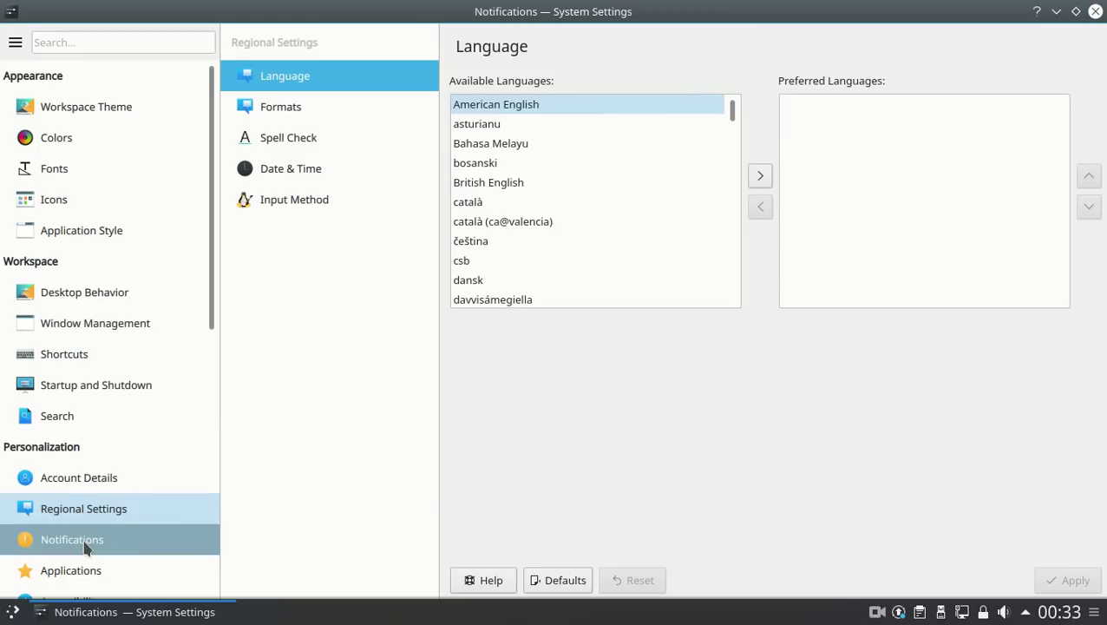
pyautogui.click(96, 573)
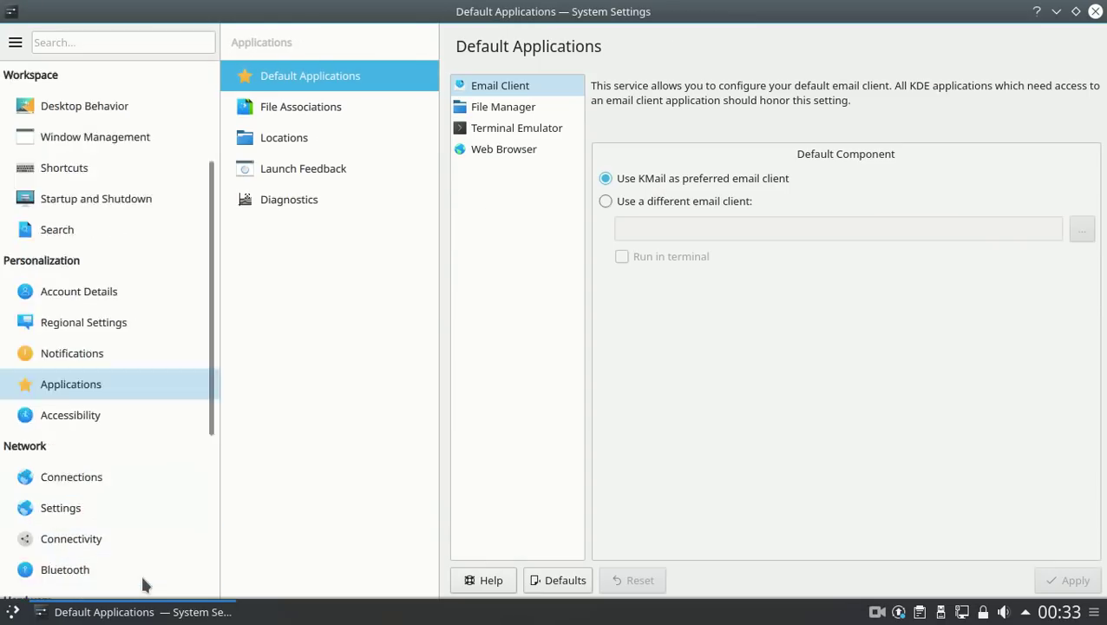
pyautogui.scroll(-5, 145, 586)
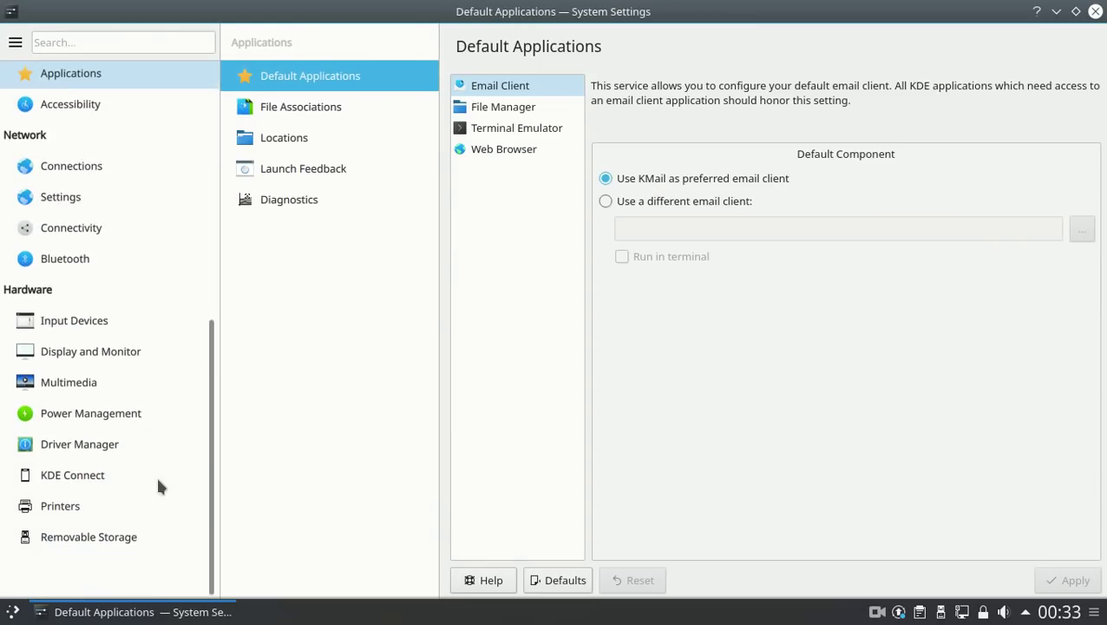
pyautogui.click(67, 389)
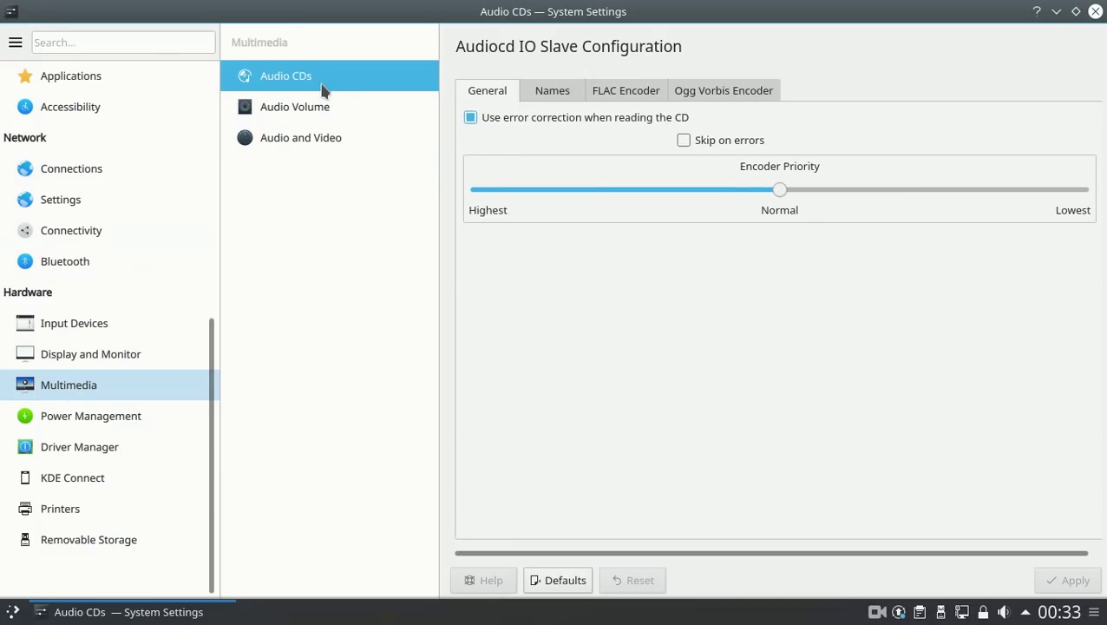
pyautogui.click(296, 111)
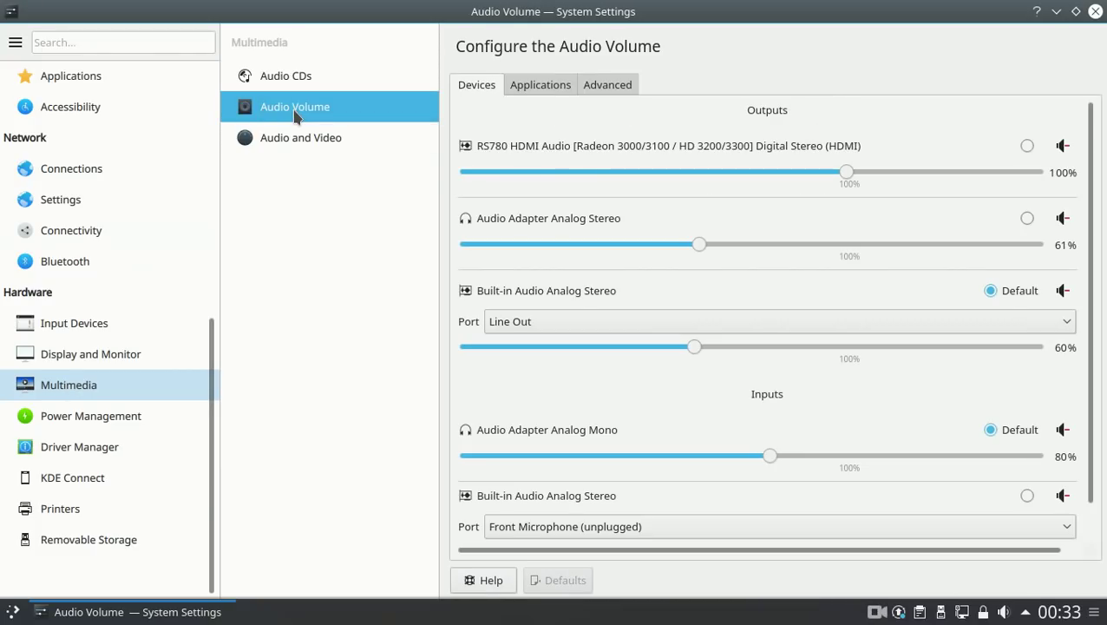
pyautogui.click(1095, 11)
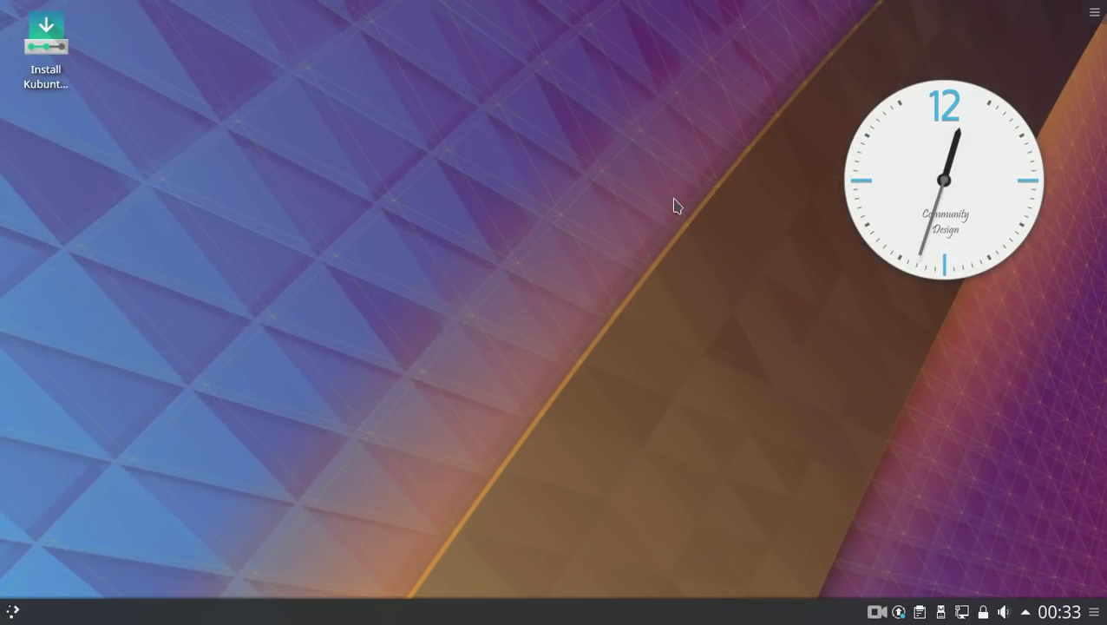
# Open the launcher with the Meta key and search for 'music'.
pyautogui.press('super')
pyautogui.press('Escape')
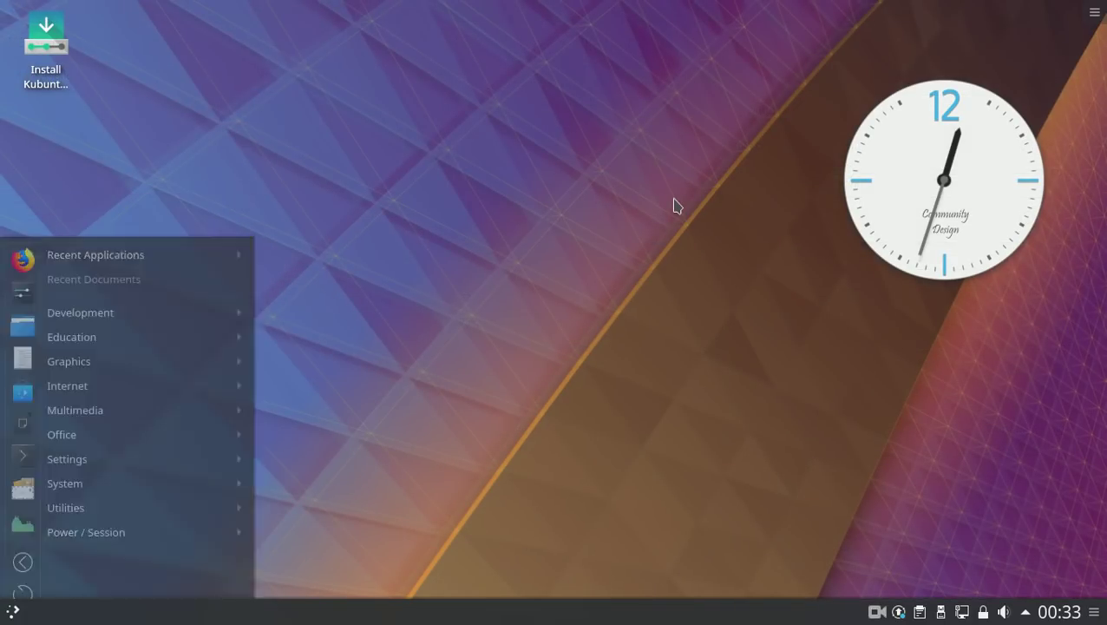
pyautogui.press('super')
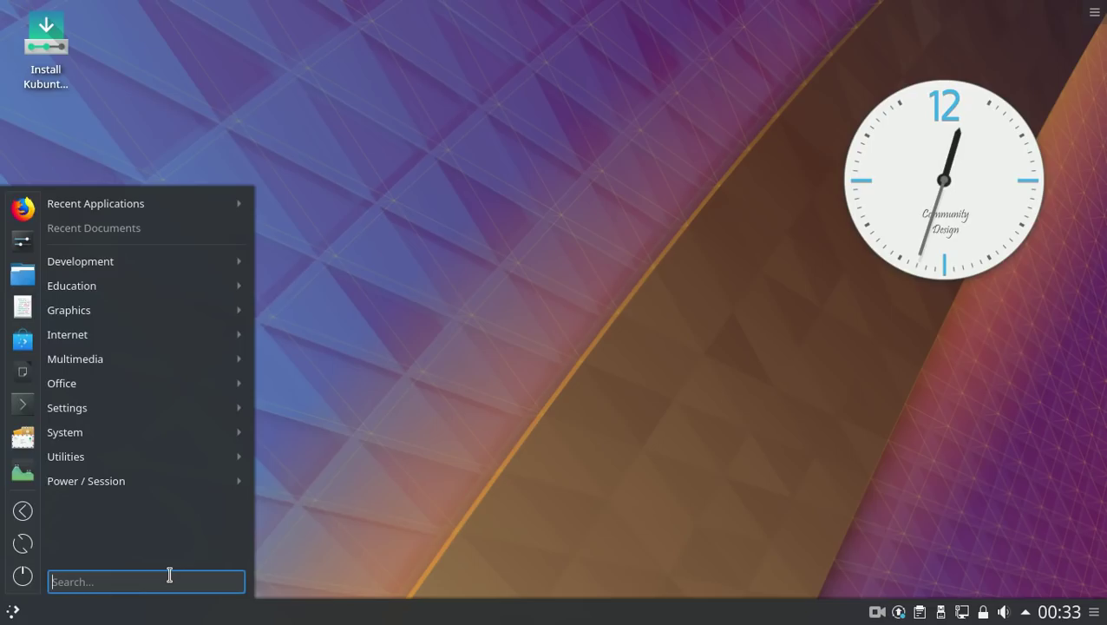
pyautogui.write('mus')
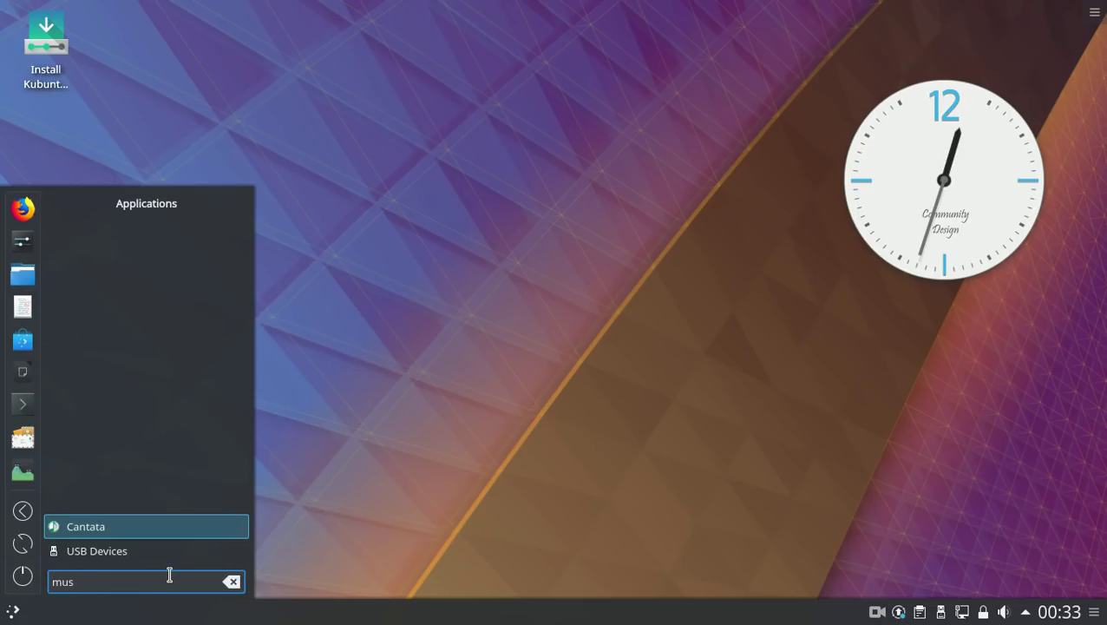
pyautogui.write('ic')
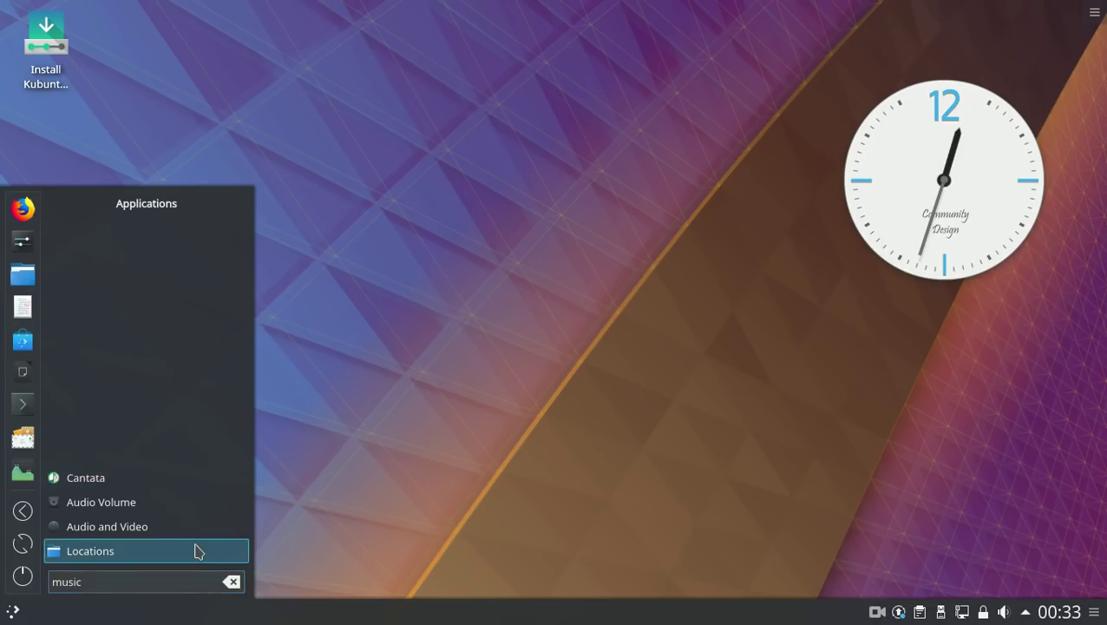
# Open the Audio and Video settings on the Audio Hardware Setup tab, maximized.
pyautogui.click(122, 527)
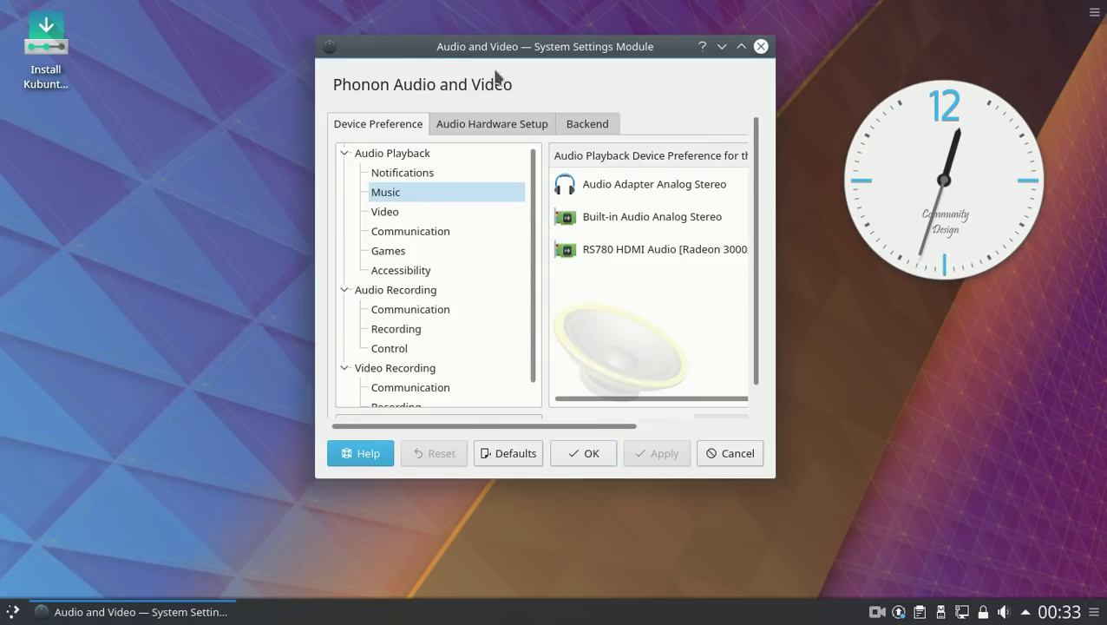
pyautogui.click(490, 126)
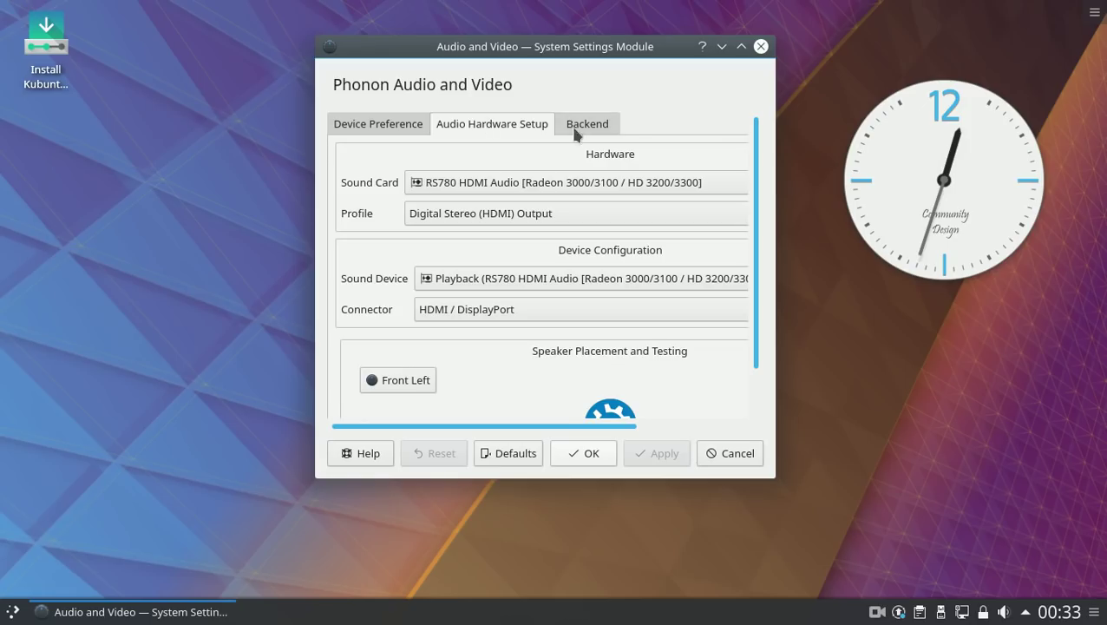
pyautogui.click(587, 127)
pyautogui.click(501, 130)
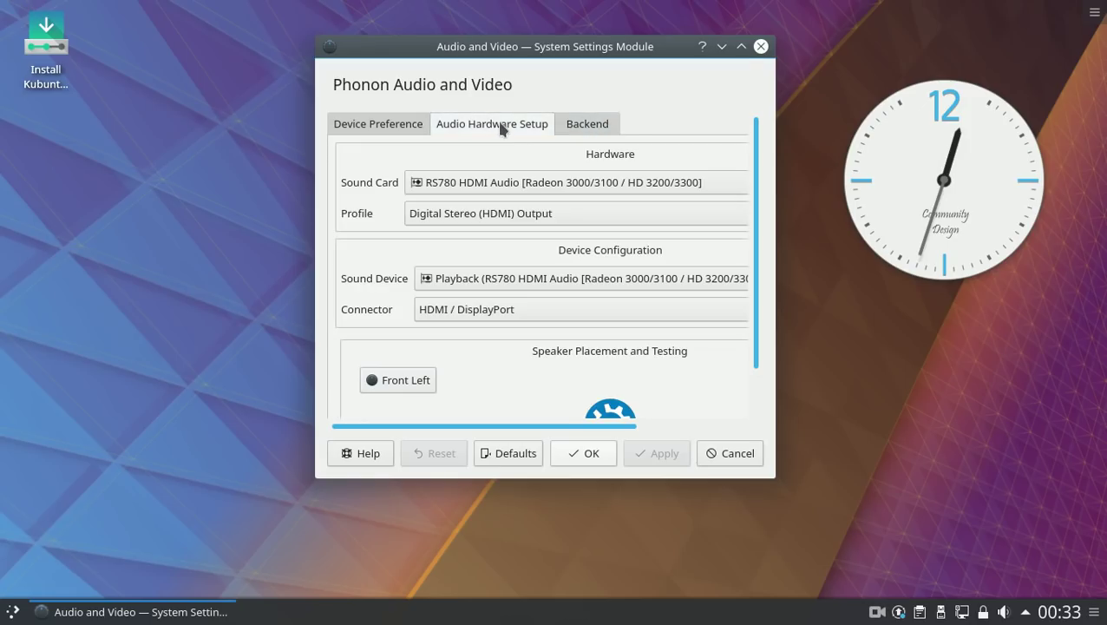
pyautogui.click(741, 46)
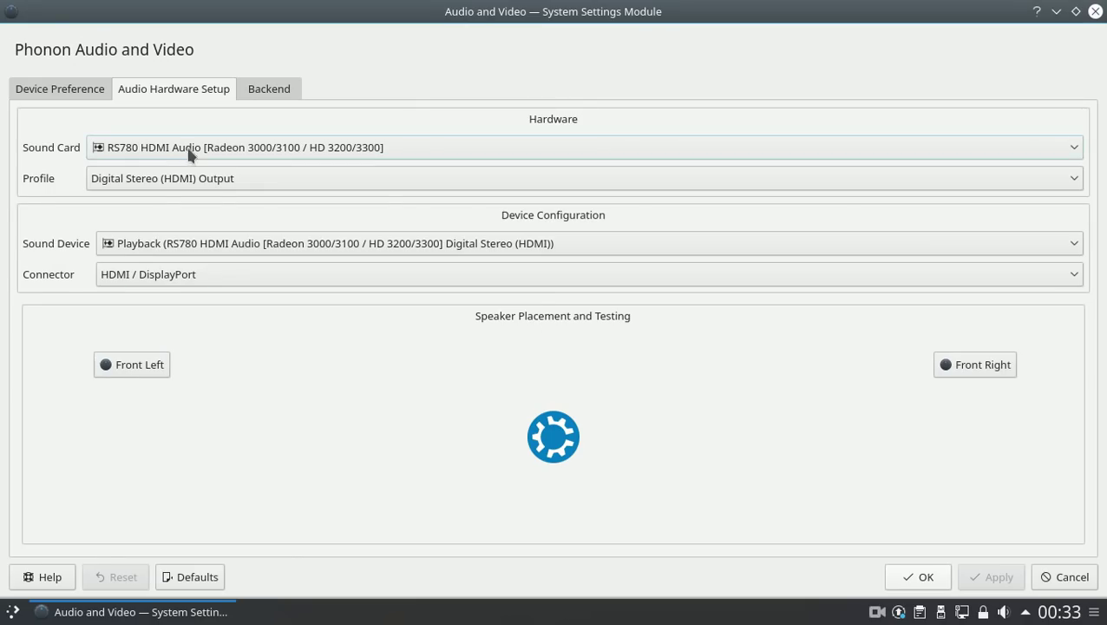
# Test the Front Right and Front Left speakers, then cancel out of the settings.
pyautogui.click(987, 369)
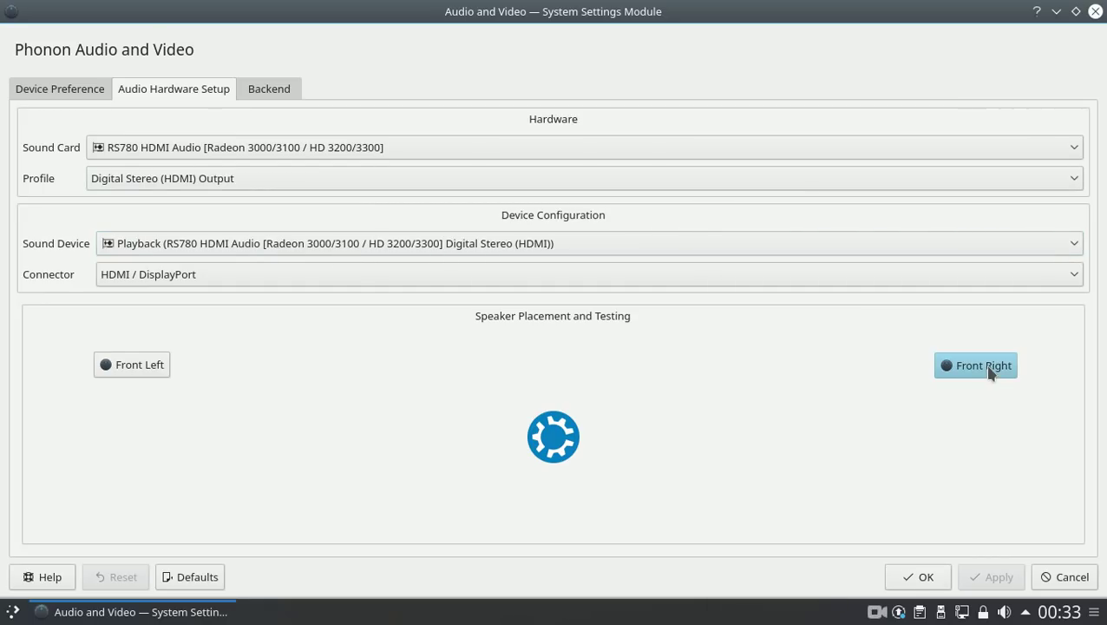
pyautogui.click(155, 366)
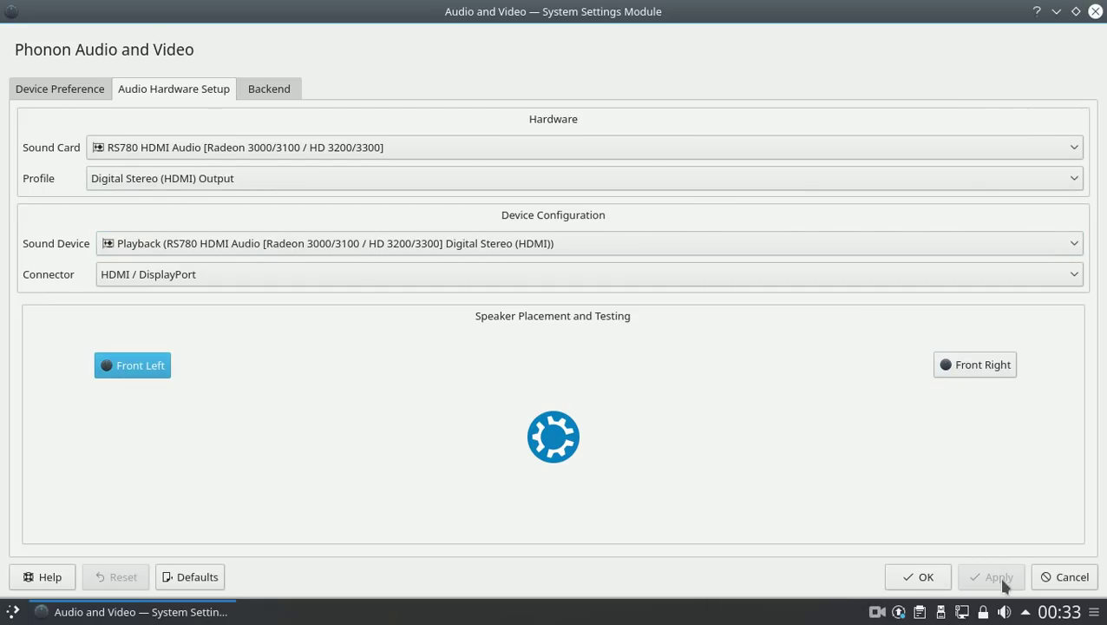
pyautogui.click(1064, 580)
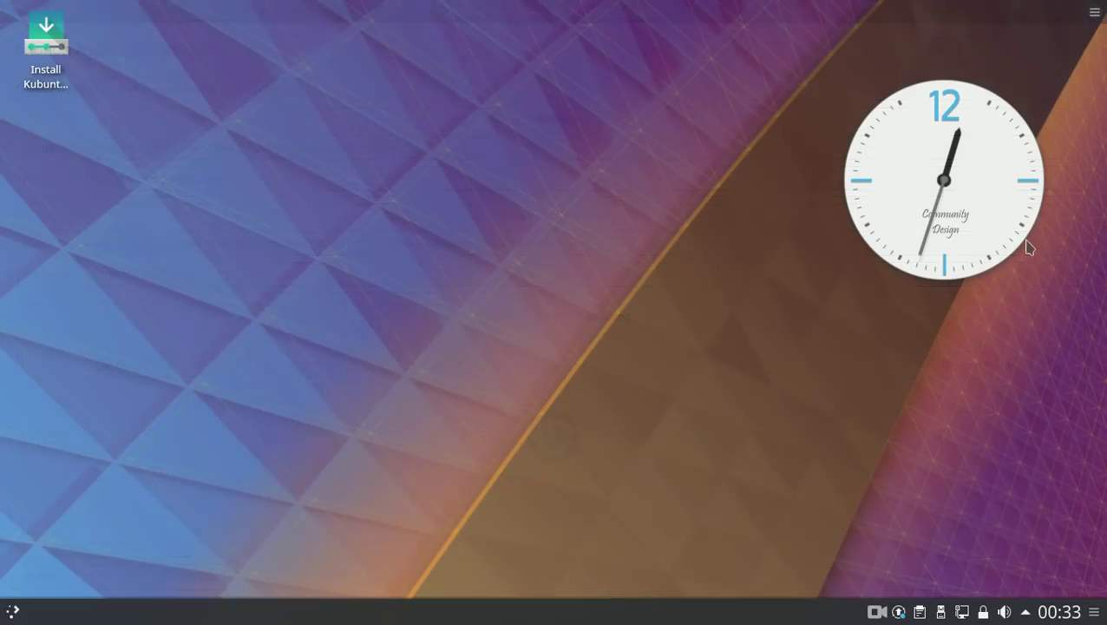
# Open and dismiss the desktop context menu, then open and close the application launcher twice.
pyautogui.rightClick(408, 181)
pyautogui.click(373, 126)
pyautogui.press('super')
pyautogui.click(388, 129)
pyautogui.press('super')
pyautogui.click(388, 128)
# Switch the launcher to the full-screen Application Dashboard through its Alternatives chooser.
pyautogui.rightClick(12, 615)
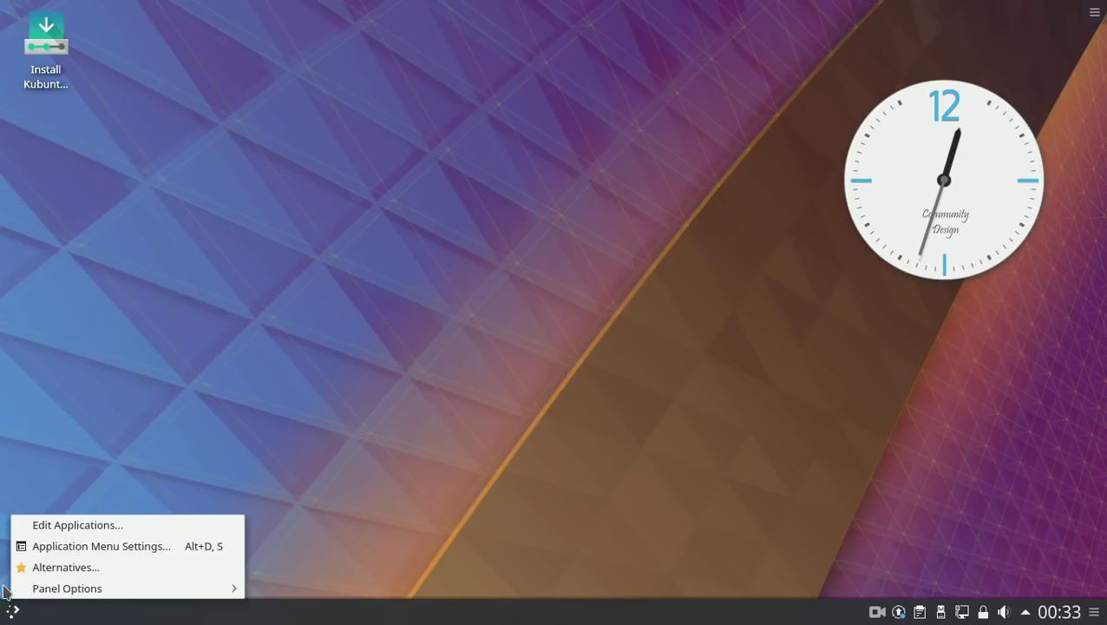
pyautogui.click(59, 570)
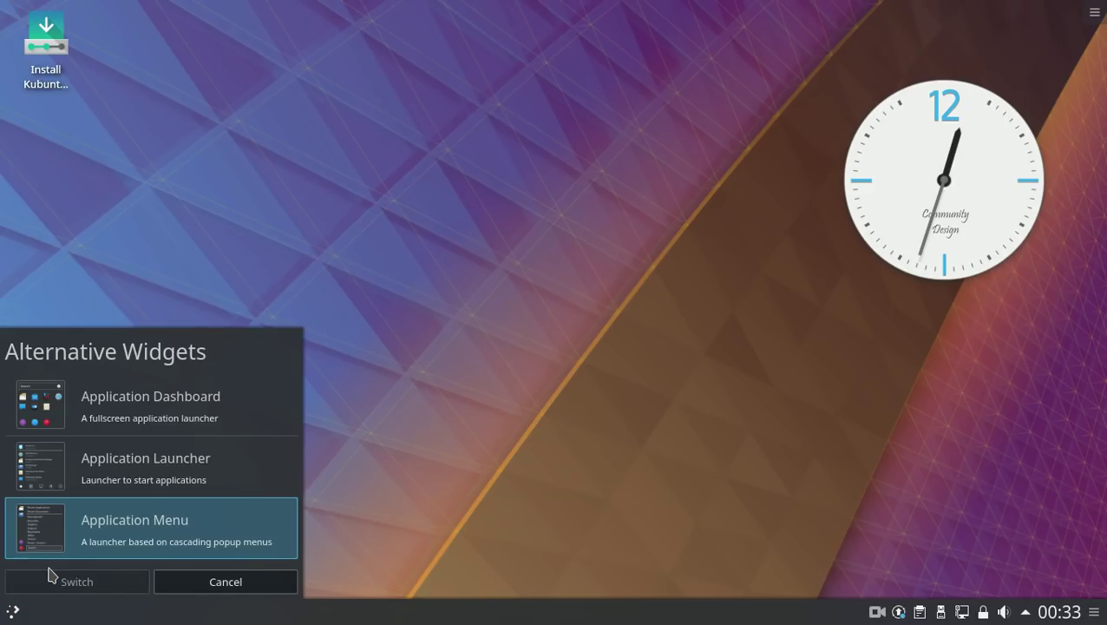
pyautogui.click(131, 424)
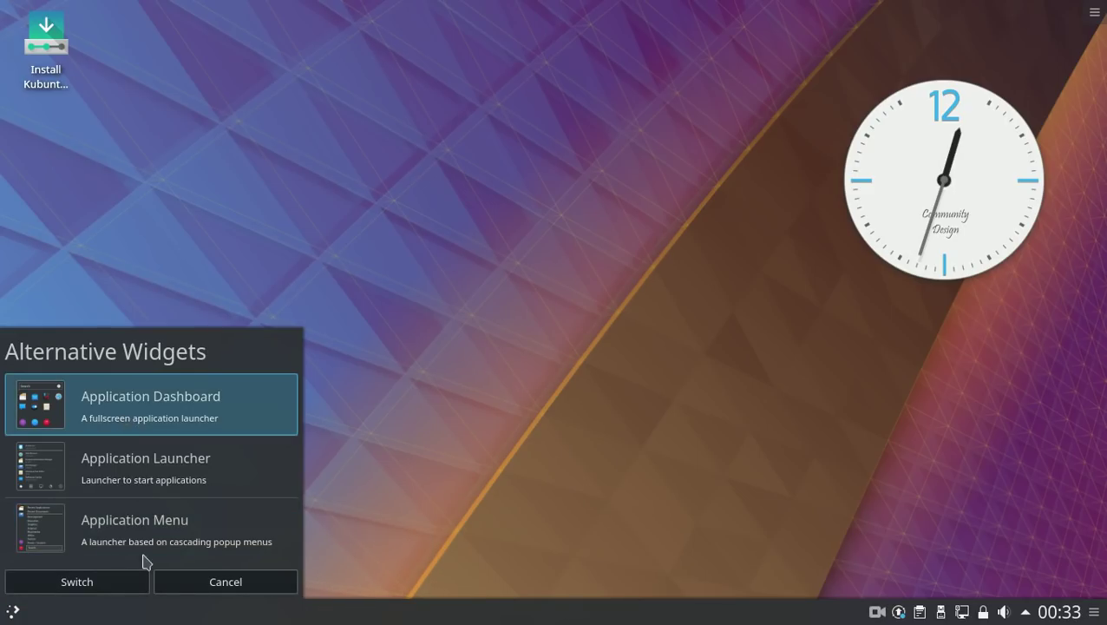
pyautogui.click(116, 583)
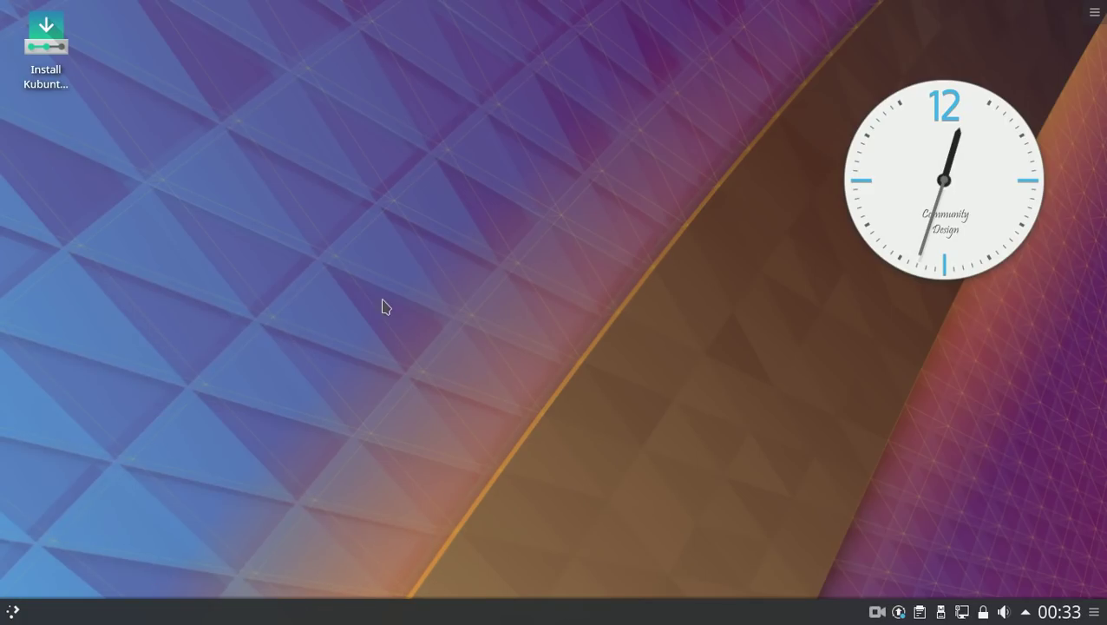
pyautogui.press('super')
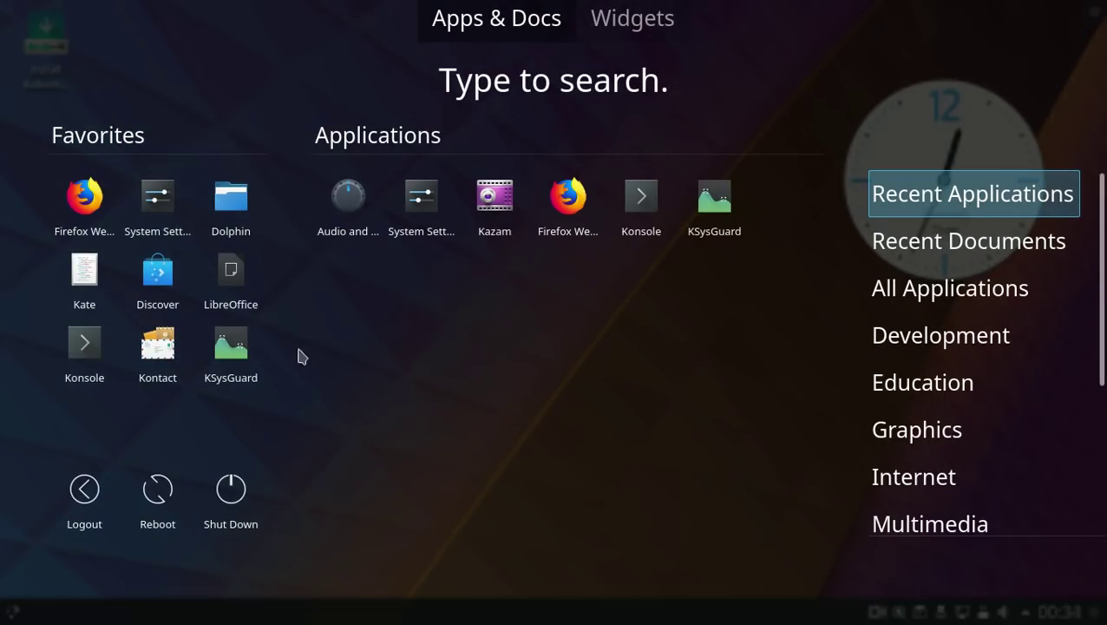
pyautogui.click(224, 360)
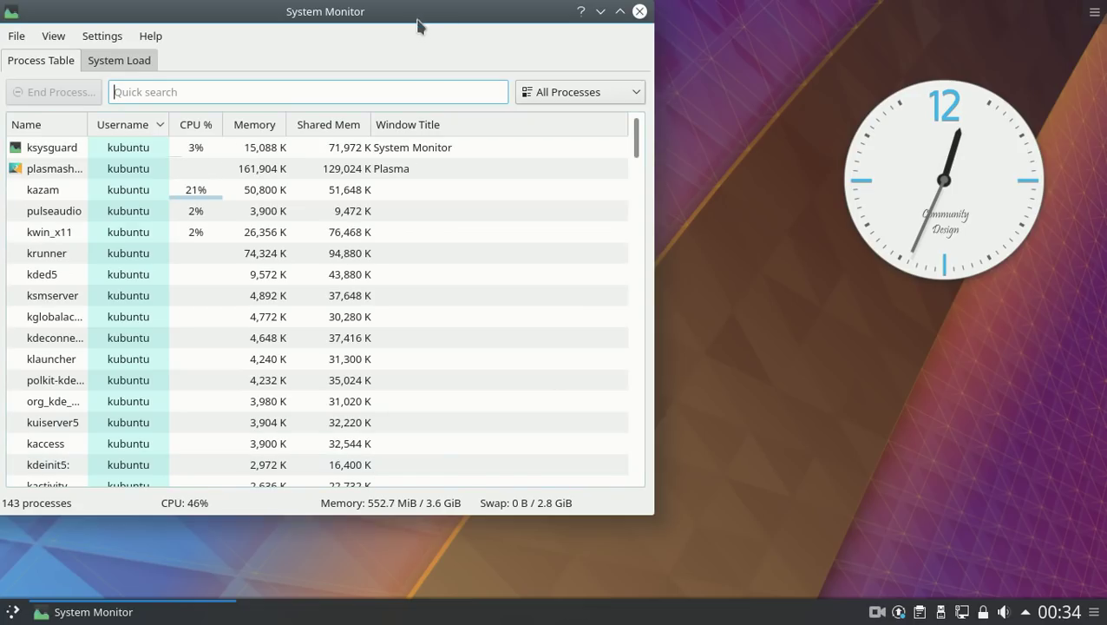
pyautogui.moveTo(417, 27); pyautogui.dragTo(562, 18)
pyautogui.click(768, 12)
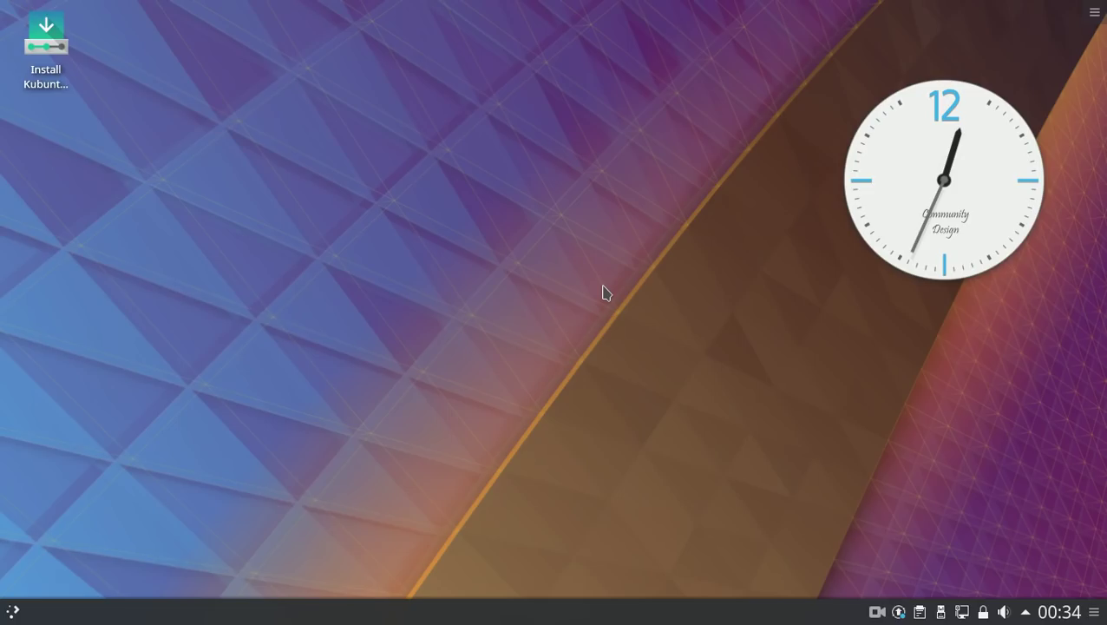
# Open KRunner with Alt+Space, clear the stray query, and search for firefox.
pyautogui.hotkey('alt', 'space')
pyautogui.write('k')
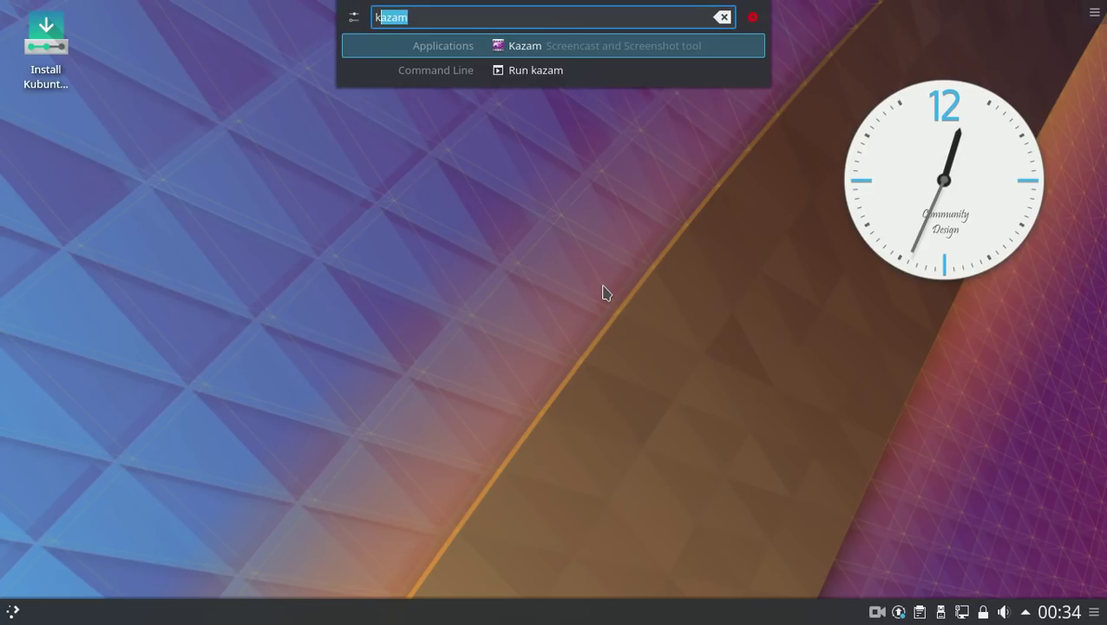
pyautogui.press('BackSpace')
pyautogui.press('BackSpace')
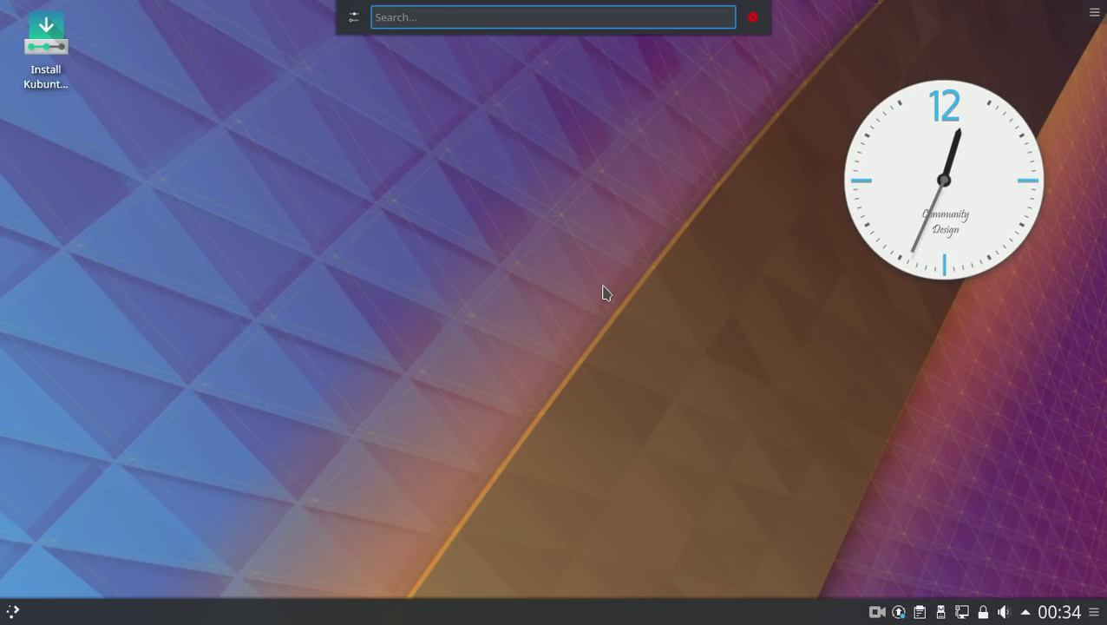
pyautogui.write('firefox')
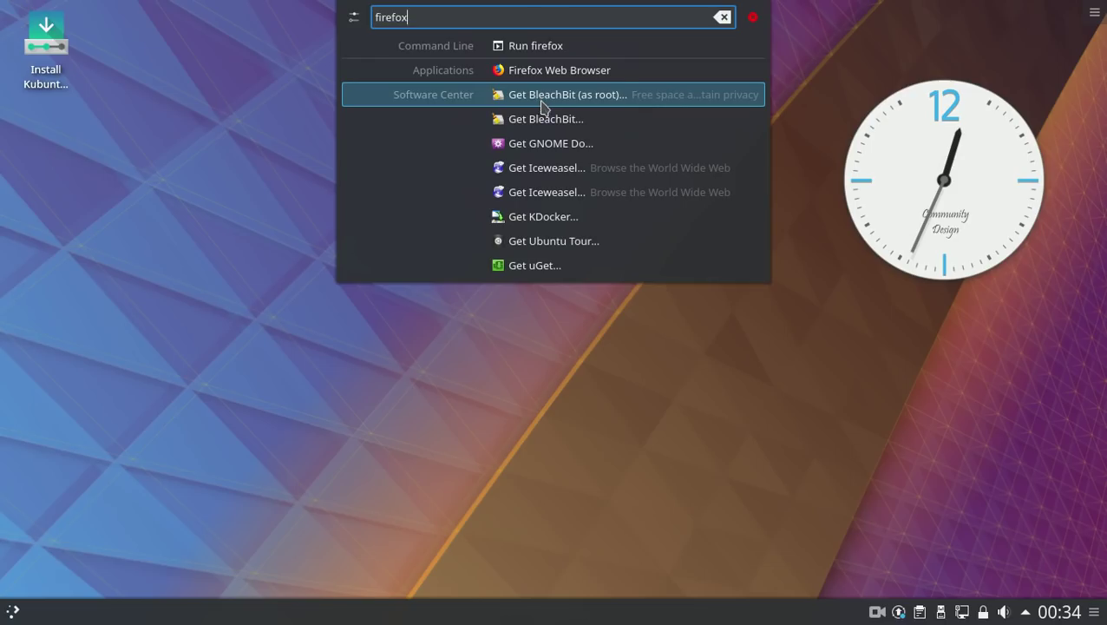
# Open BleachBit in Discover from KRunner's Software Center suggestion and install it.
pyautogui.click(544, 121)
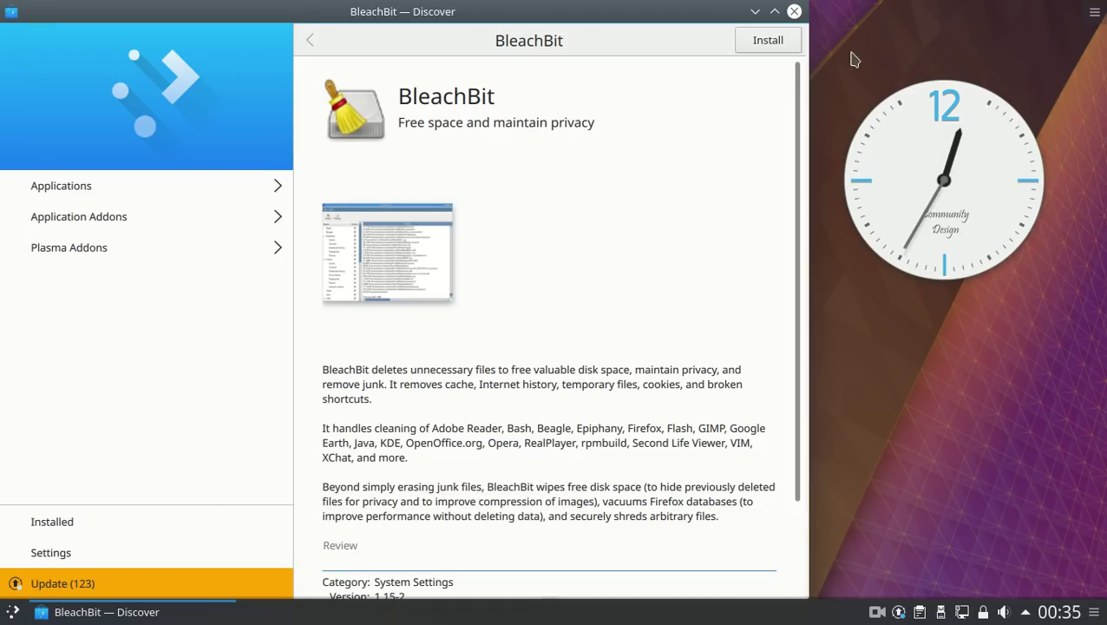
pyautogui.click(769, 42)
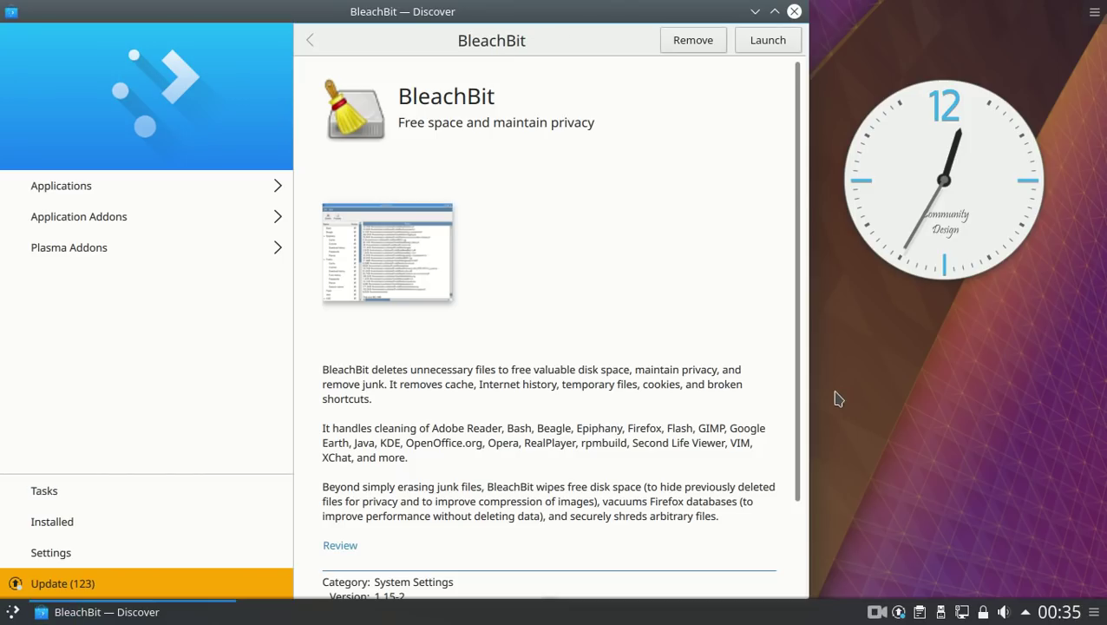
# Launch BleachBit from Discover, dismiss its Preferences, move the window up, then close it.
pyautogui.click(758, 41)
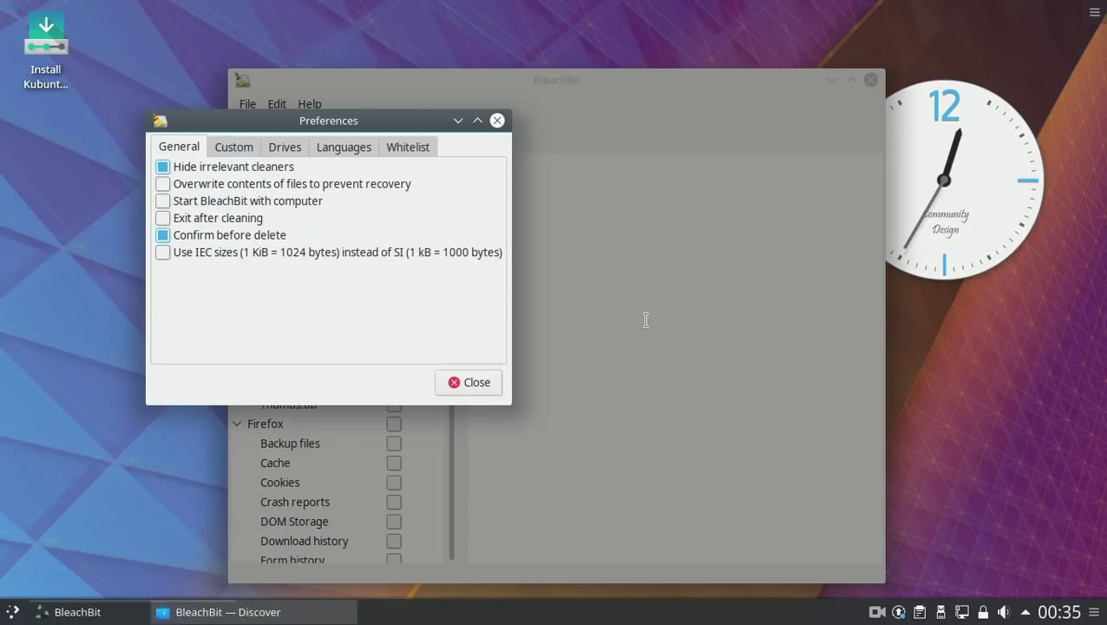
pyautogui.click(473, 387)
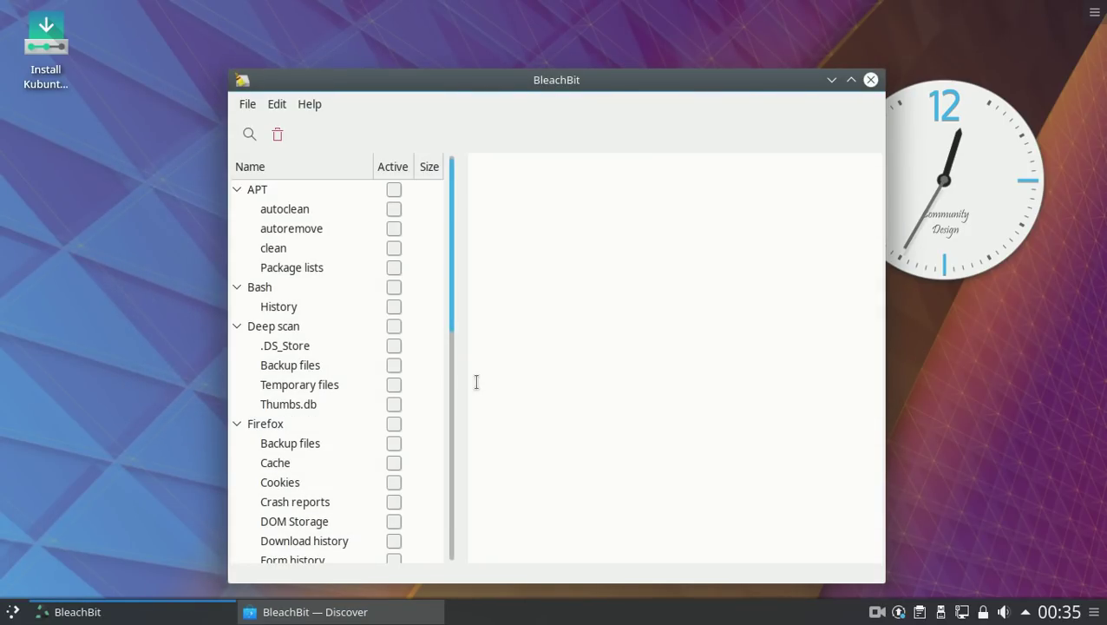
pyautogui.moveTo(668, 91); pyautogui.dragTo(661, 23)
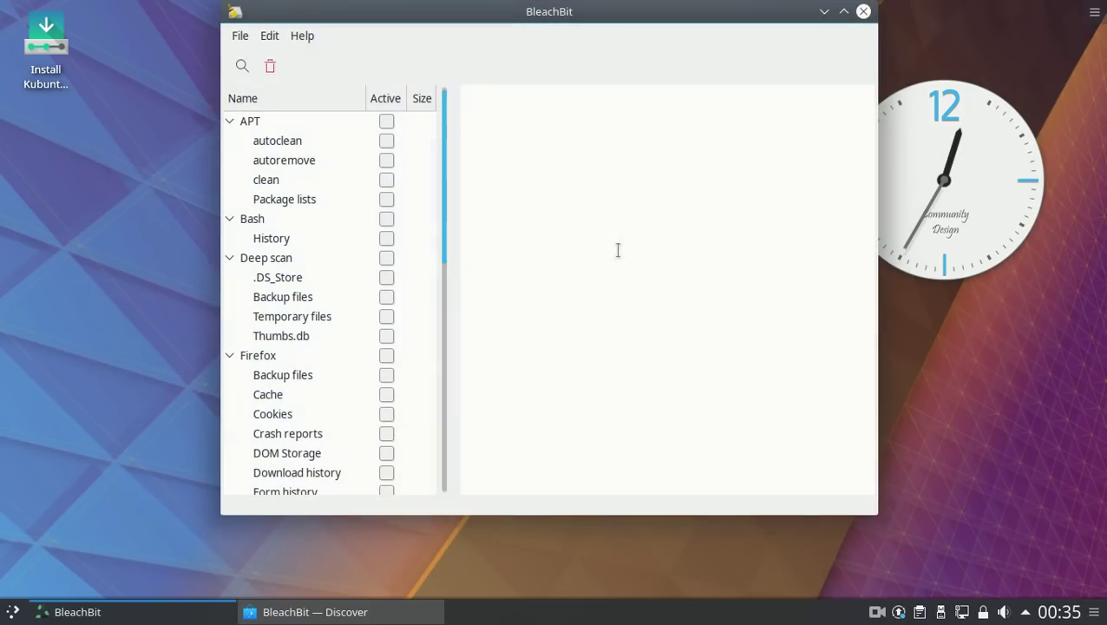
pyautogui.click(864, 12)
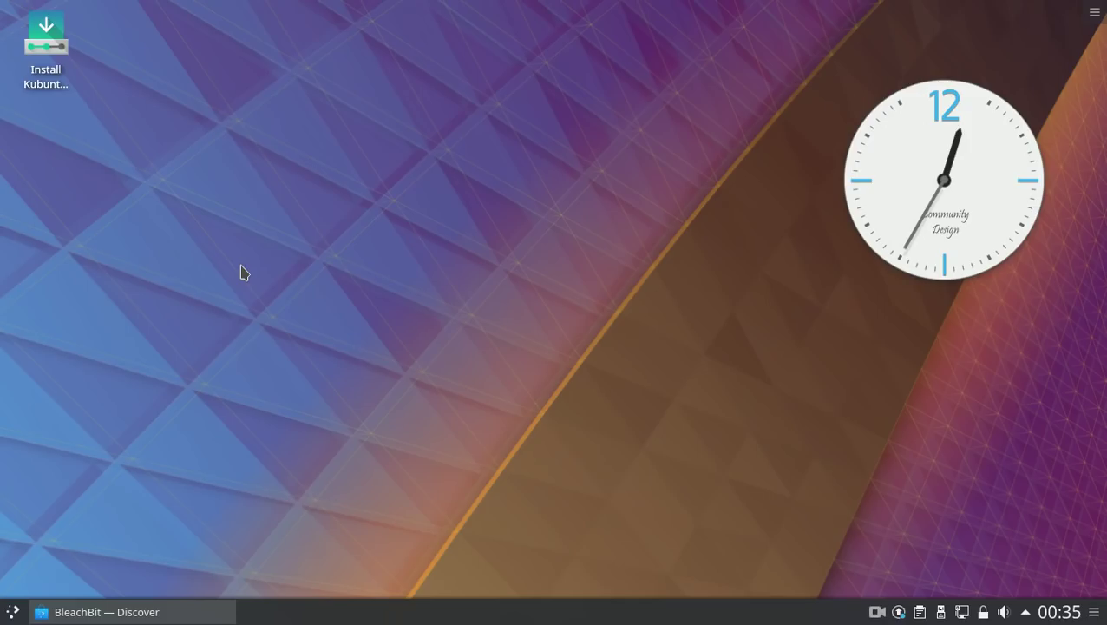
pyautogui.rightClick(241, 267)
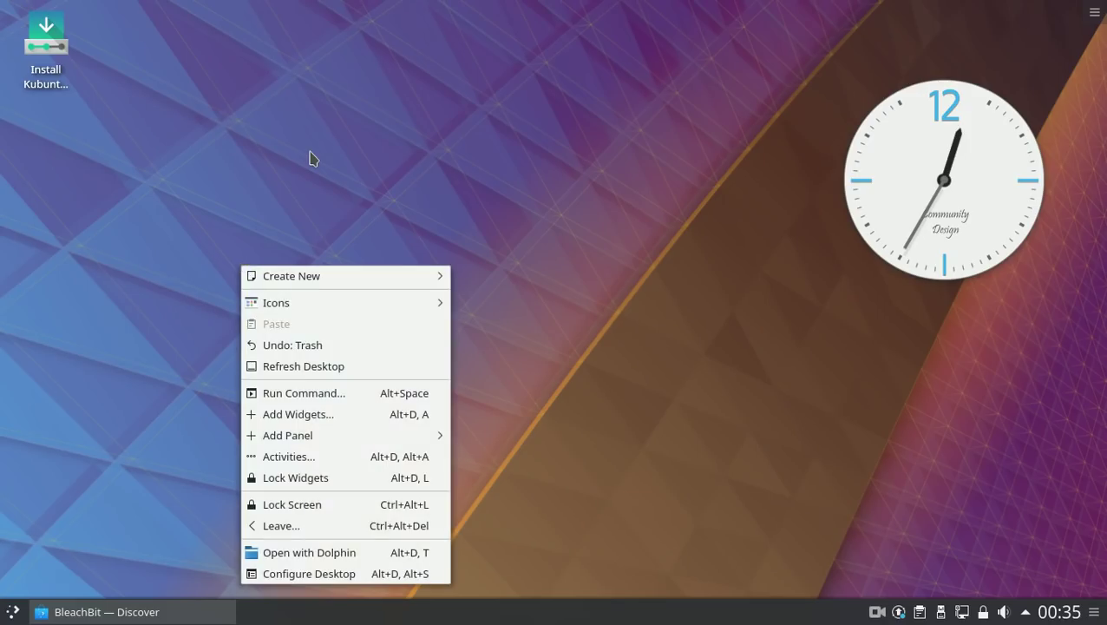
pyautogui.click(311, 154)
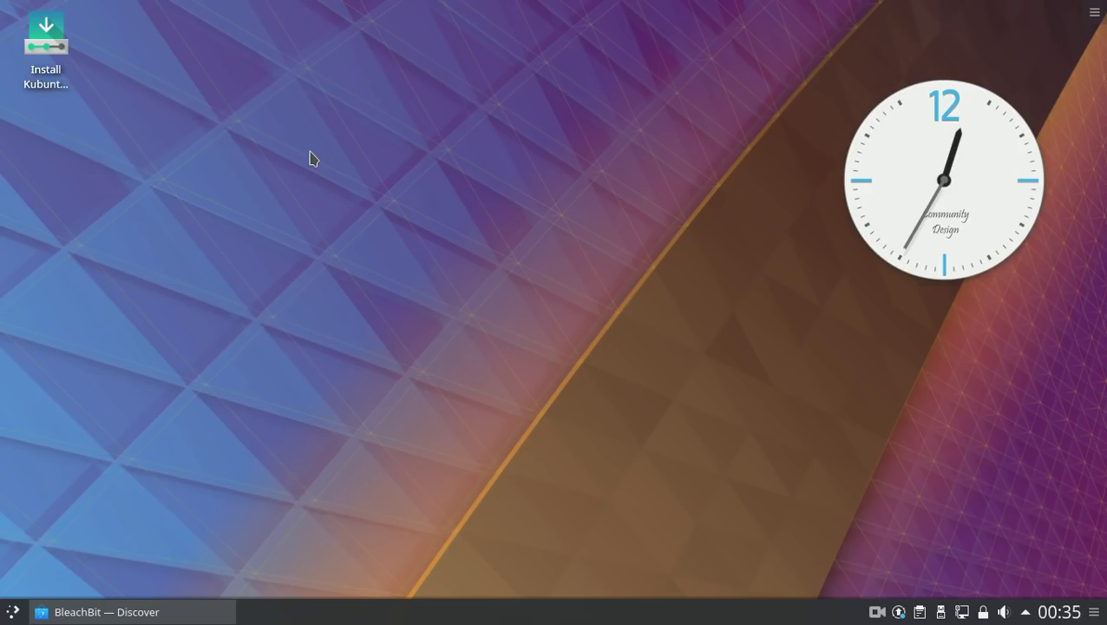
pyautogui.hotkey('alt', 'space')
pyautogui.write('audio')
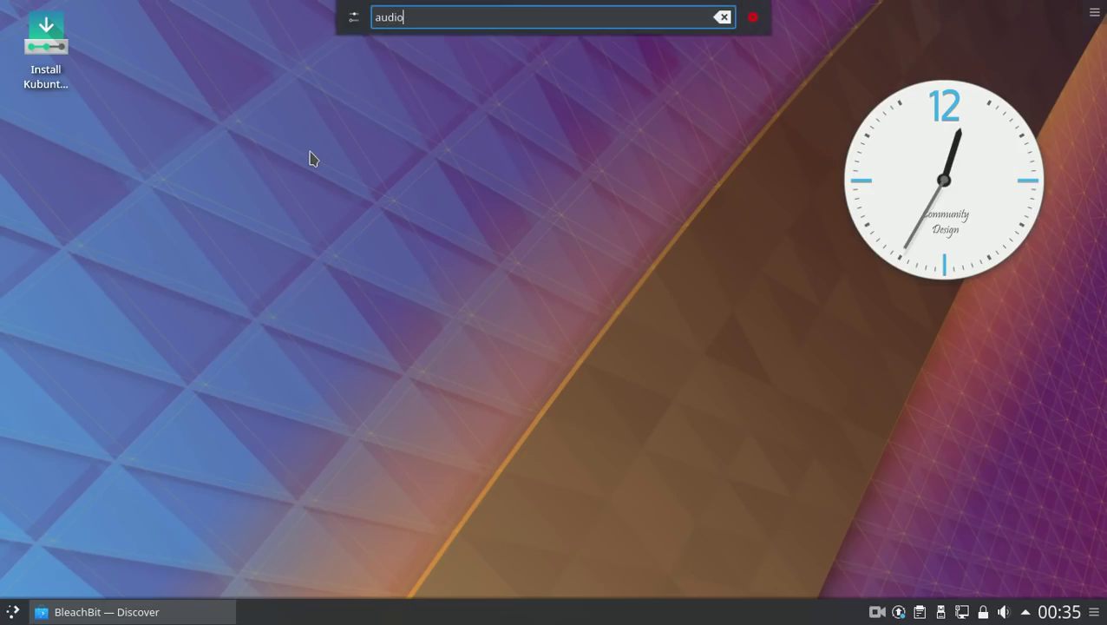
pyautogui.press('BackSpace')
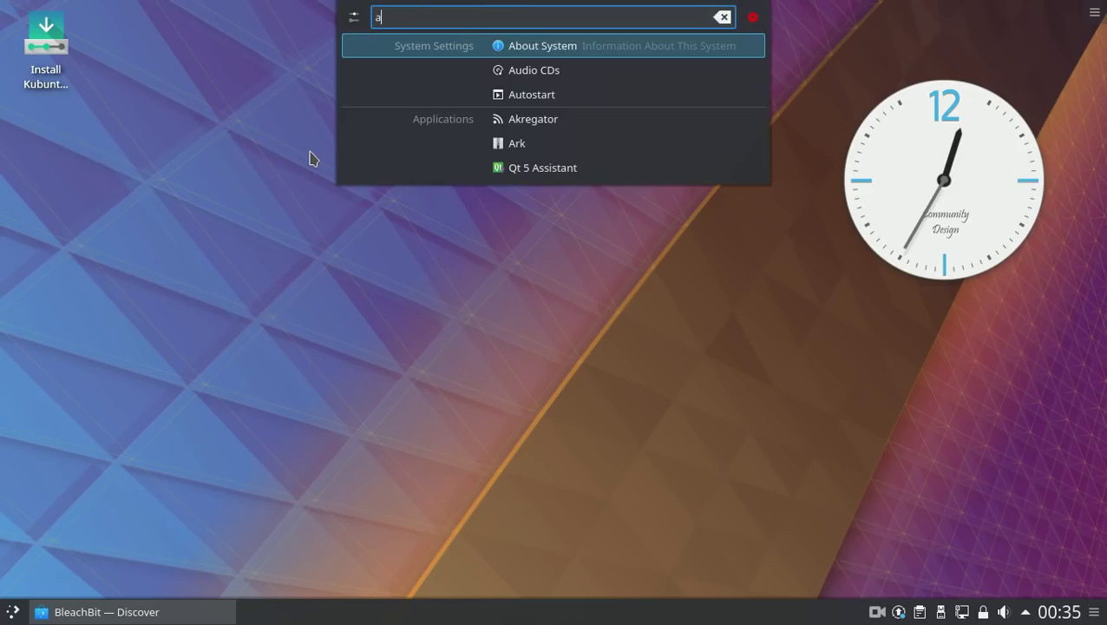
pyautogui.press('BackSpace')
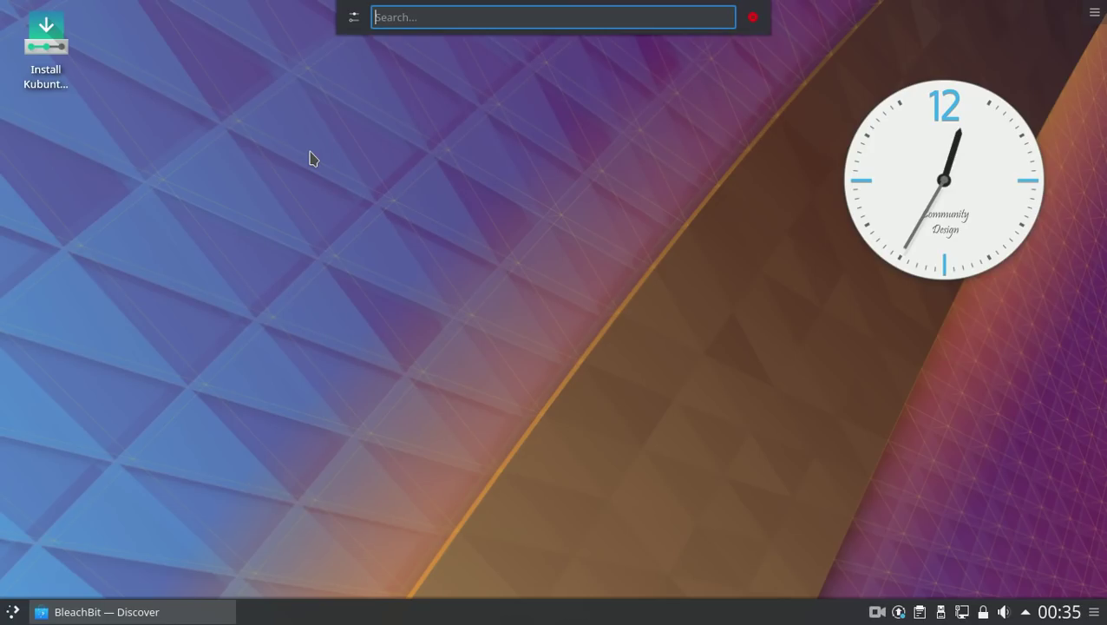
pyautogui.write('video')
pyautogui.press('BackSpace')
pyautogui.press('BackSpace')
pyautogui.press('BackSpace')
pyautogui.press('BackSpace')
pyautogui.press('BackSpace')
pyautogui.press('Escape')
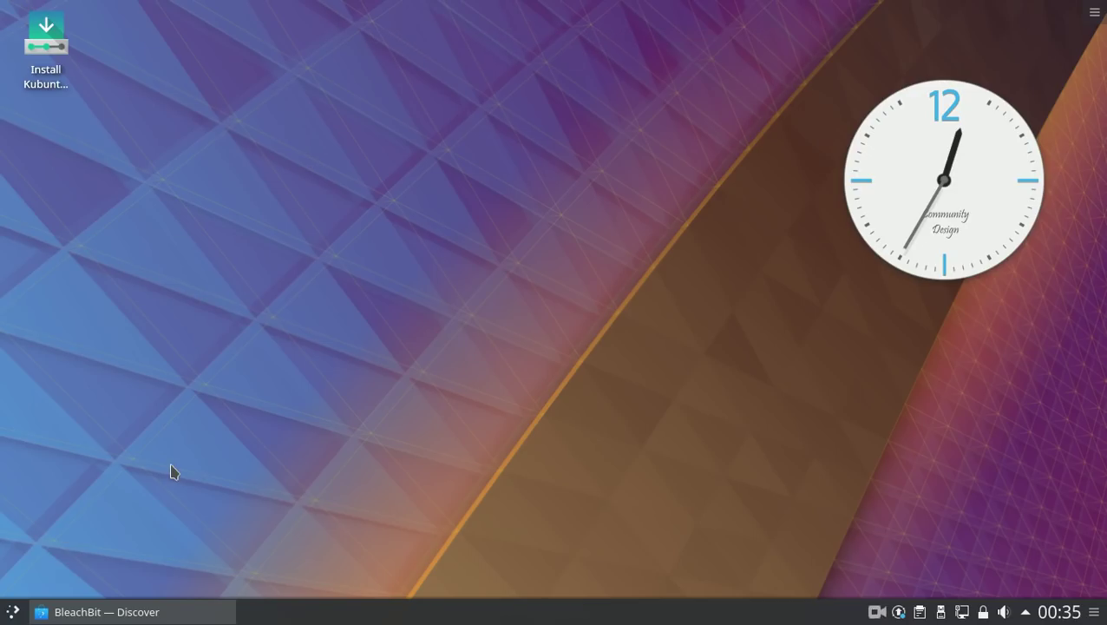
# Bring Discover back and browse its Applications category.
pyautogui.click(155, 614)
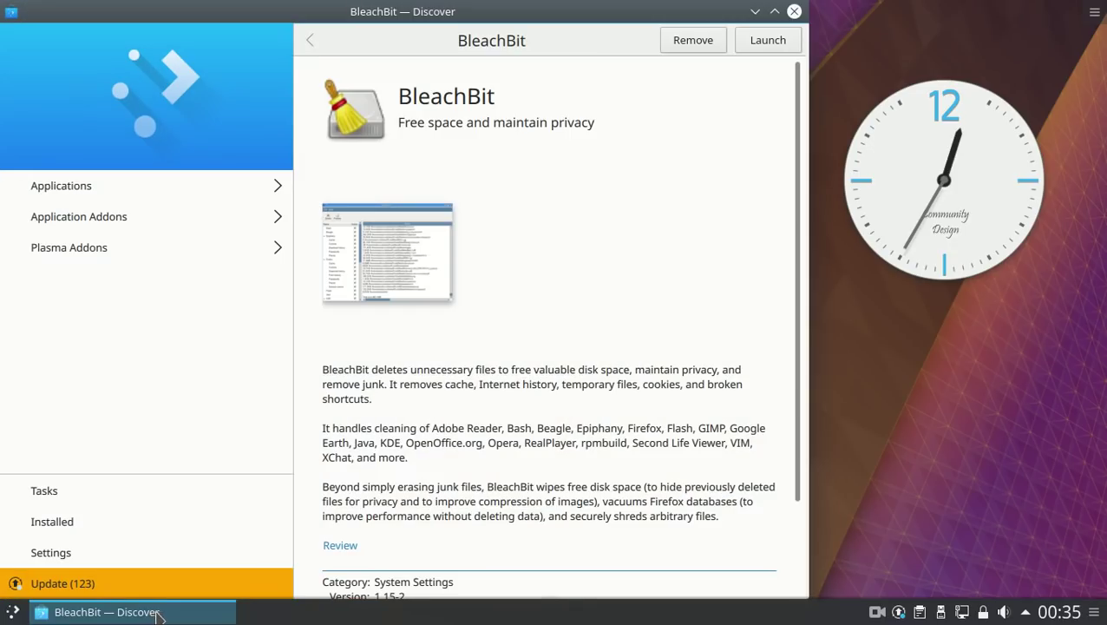
pyautogui.click(61, 189)
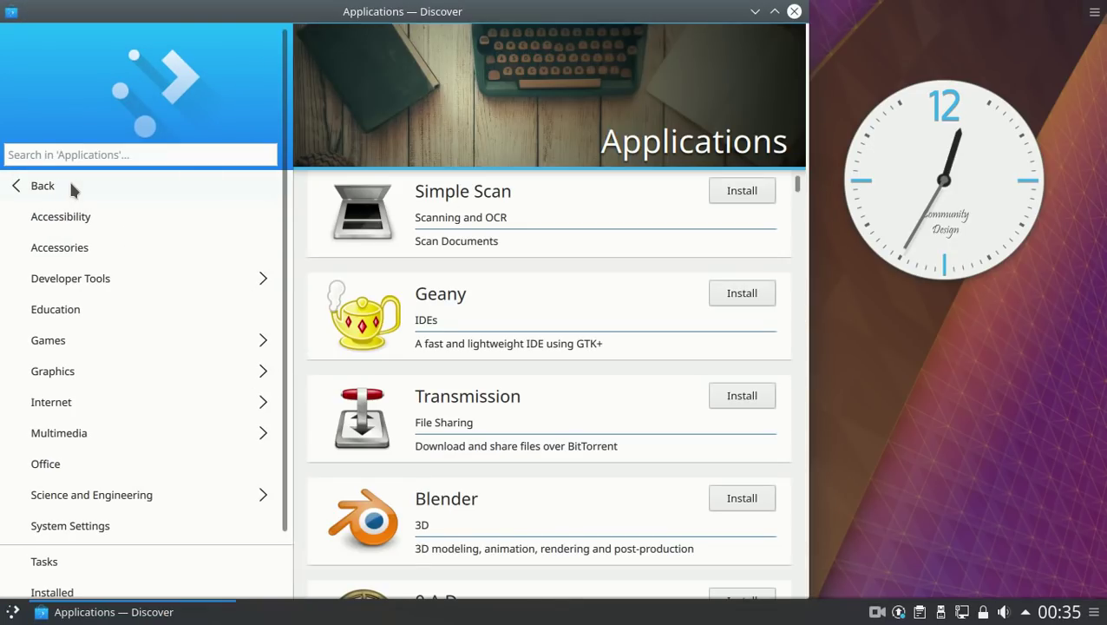
pyautogui.scroll(-3, 98, 331)
pyautogui.scroll(3, 98, 331)
# Install Clementine Music Player from the Multimedia category, then close Discover.
pyautogui.click(61, 434)
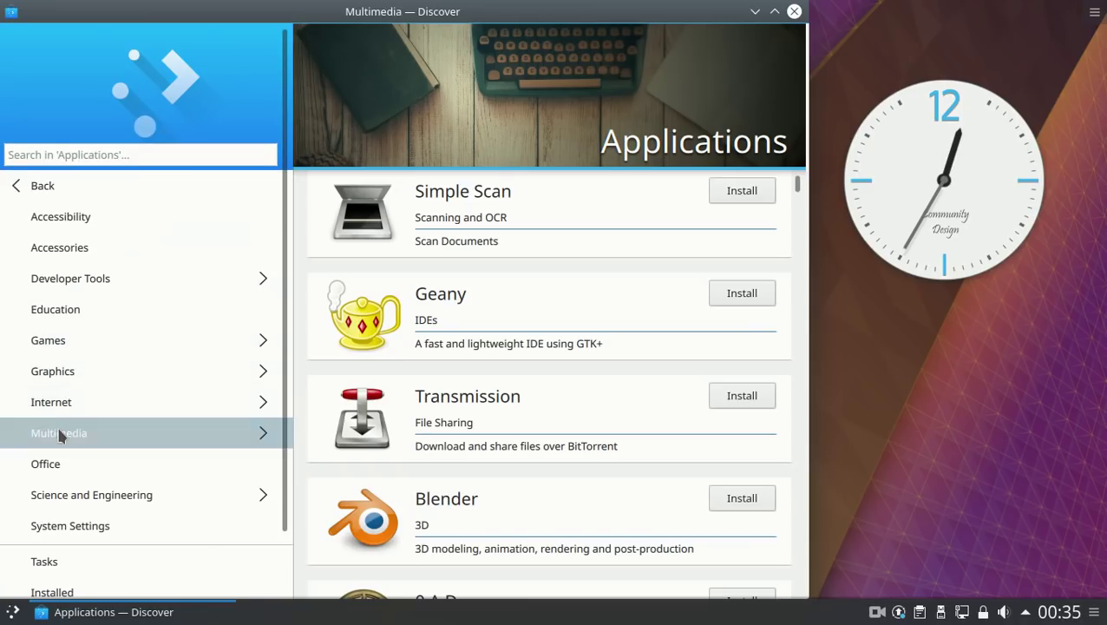
pyautogui.scroll(-1, 582, 299)
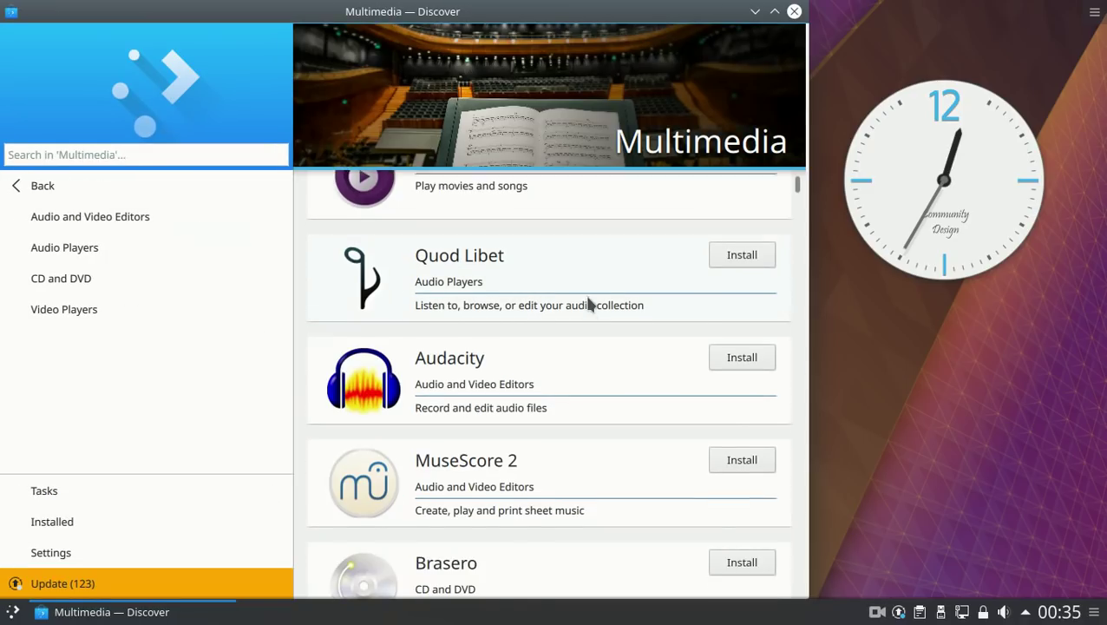
pyautogui.scroll(-10, 588, 304)
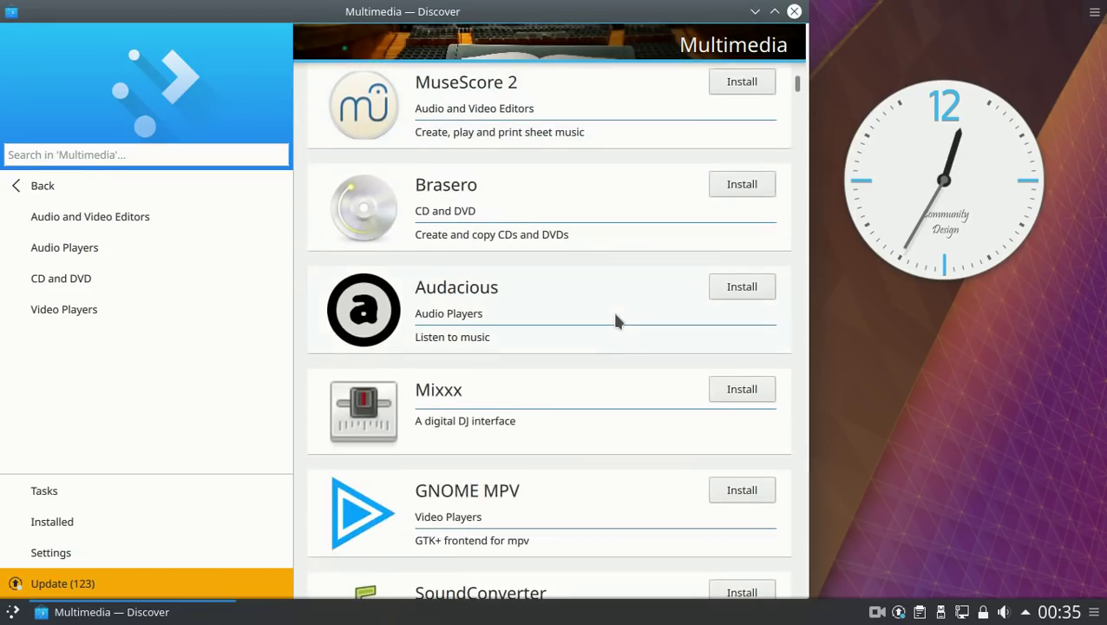
pyautogui.scroll(-4, 615, 324)
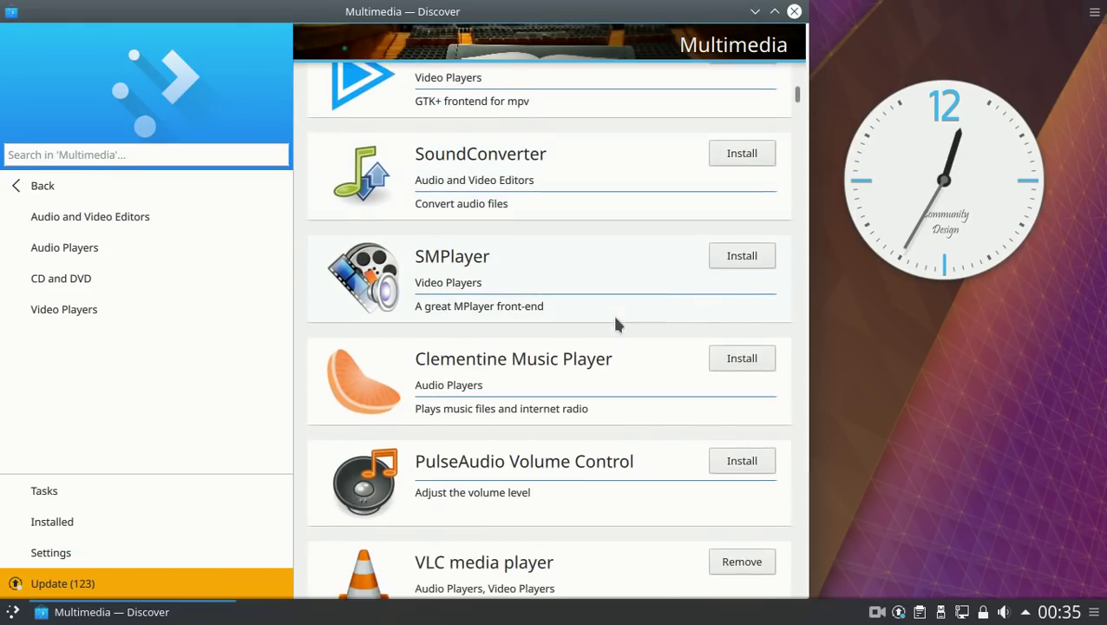
pyautogui.click(717, 337)
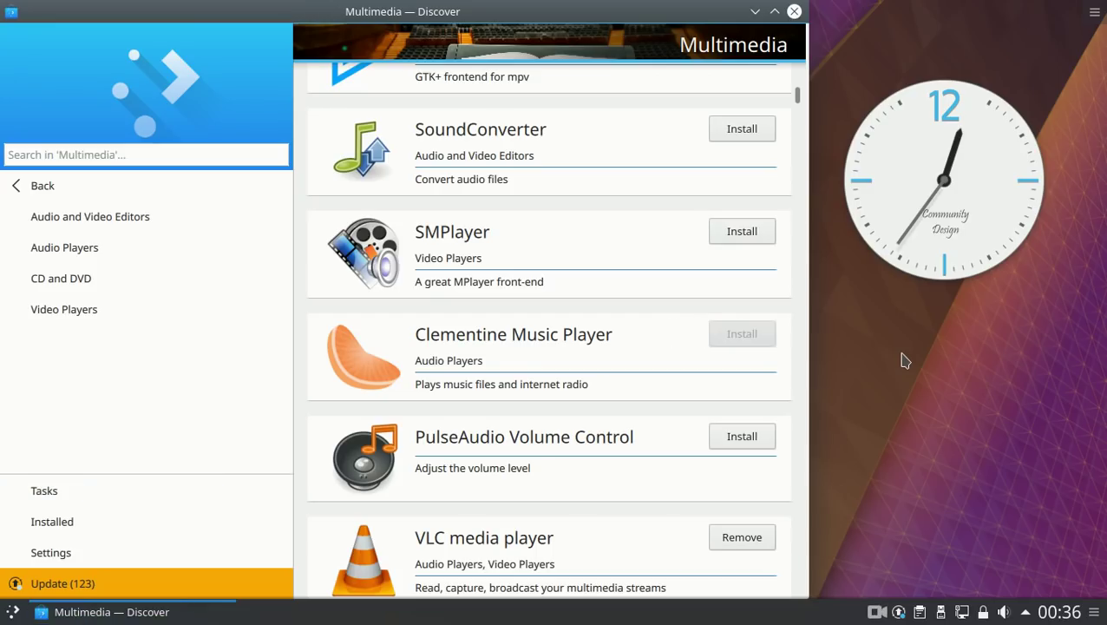
pyautogui.click(794, 12)
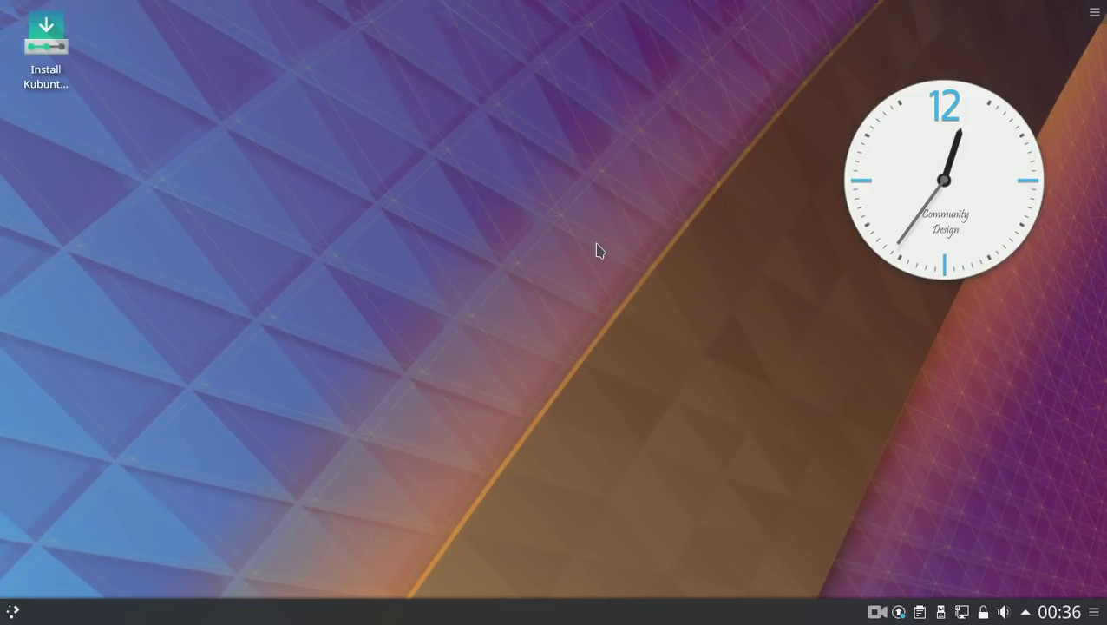
# Launch Clementine through a KRunner 'cl' search, then close its window.
pyautogui.hotkey('alt', 'space')
pyautogui.write('cl')
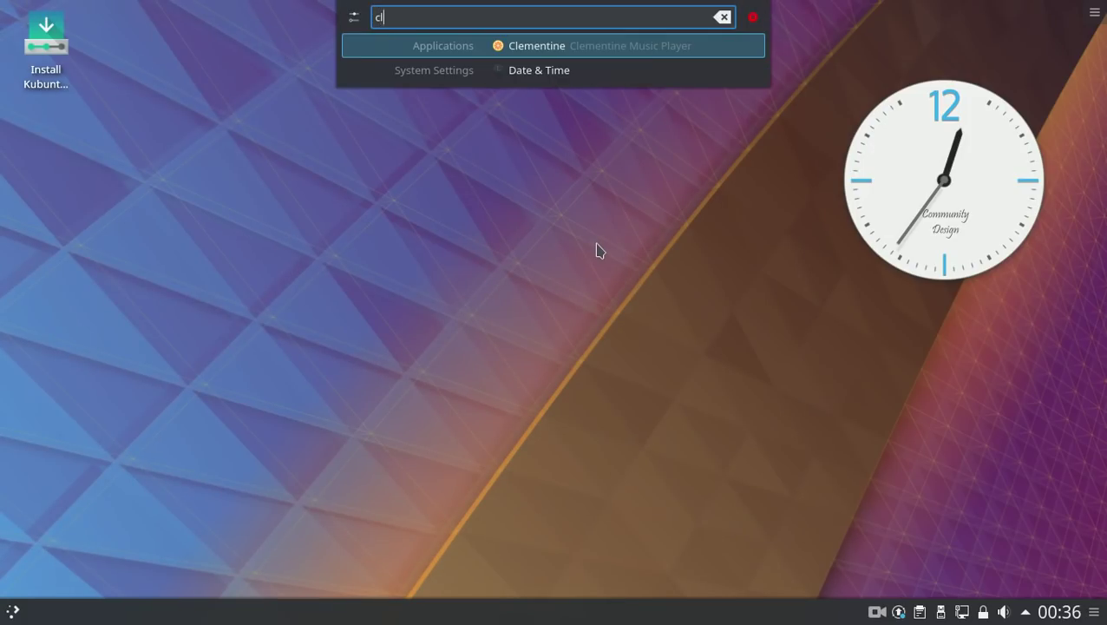
pyautogui.click(571, 51)
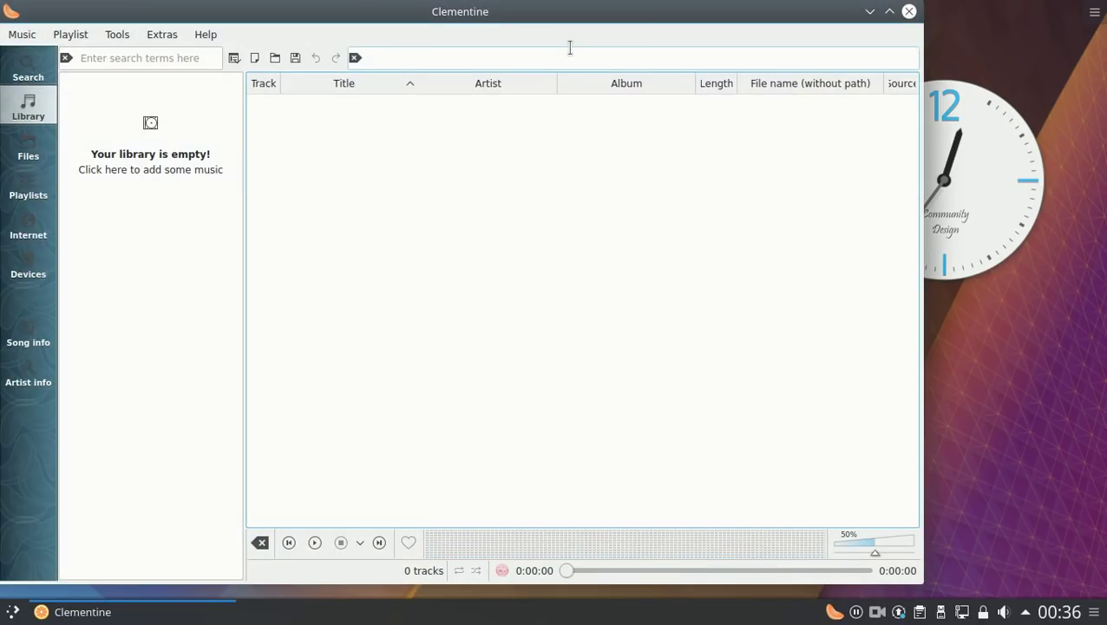
pyautogui.click(910, 12)
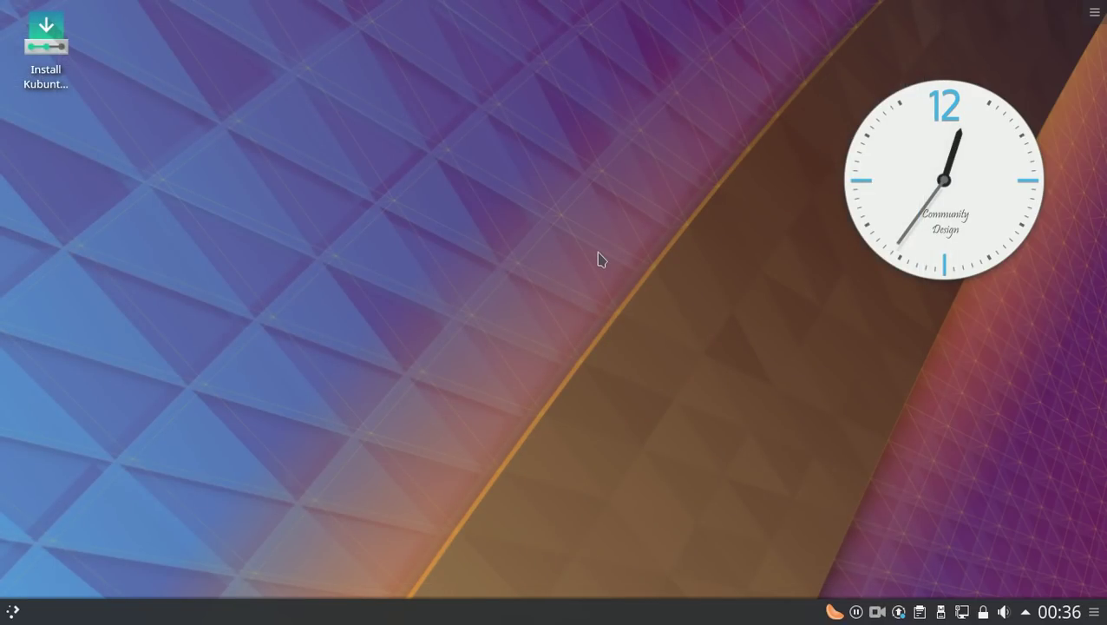
# Quit Clementine from its tray icon, then view and dismiss the network connections popup.
pyautogui.rightClick(834, 612)
pyautogui.click(877, 592)
pyautogui.click(961, 614)
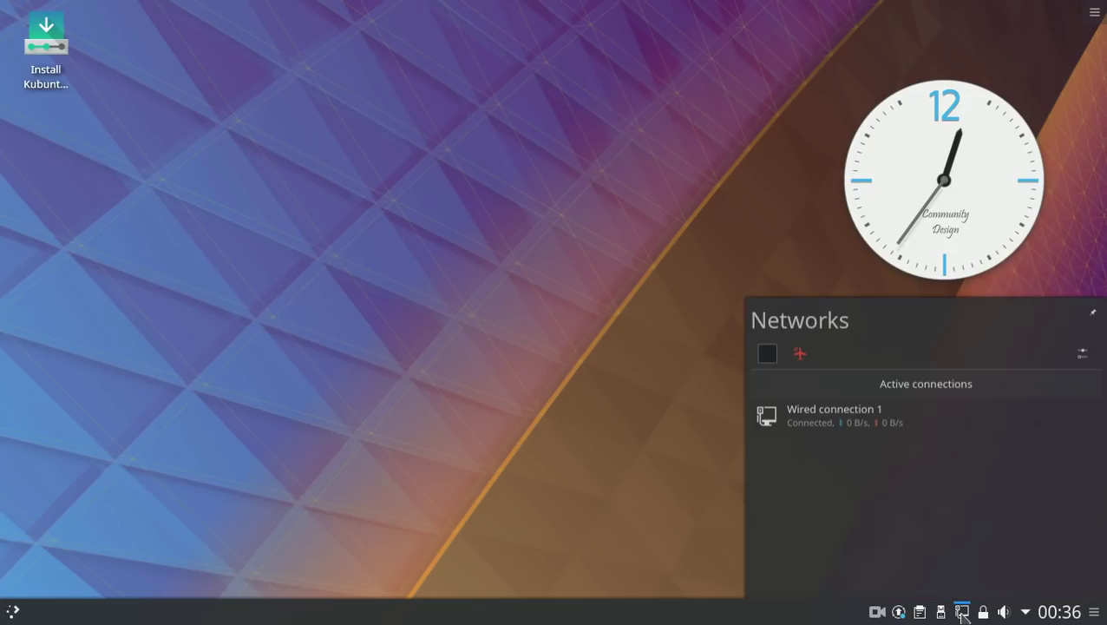
pyautogui.click(465, 356)
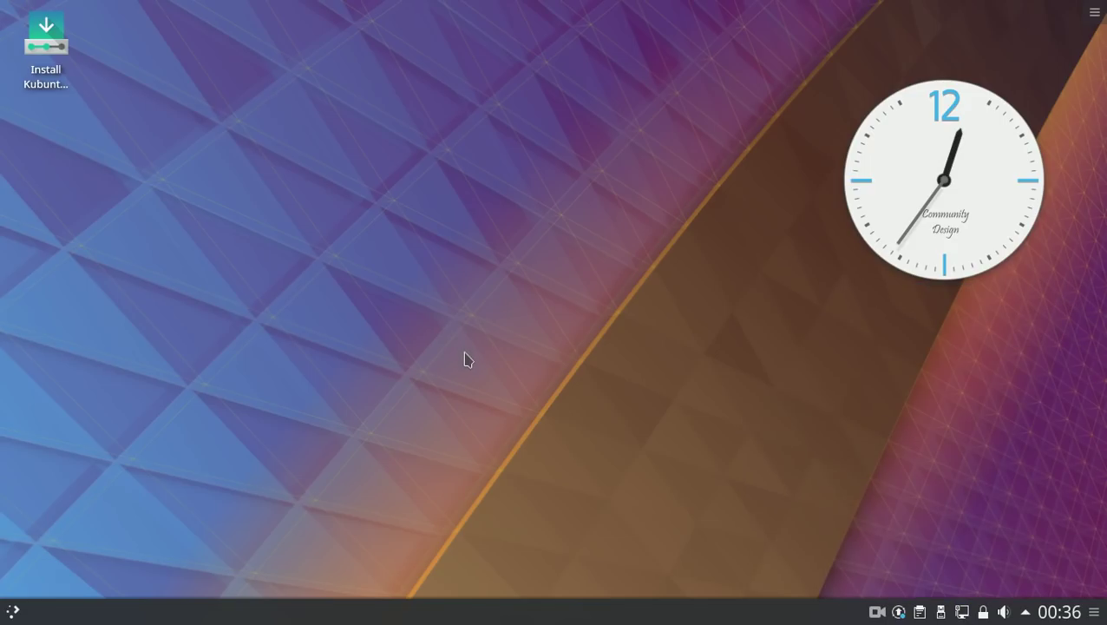
# Remove the Analog Clock widget from the desktop.
pyautogui.rightClick(878, 170)
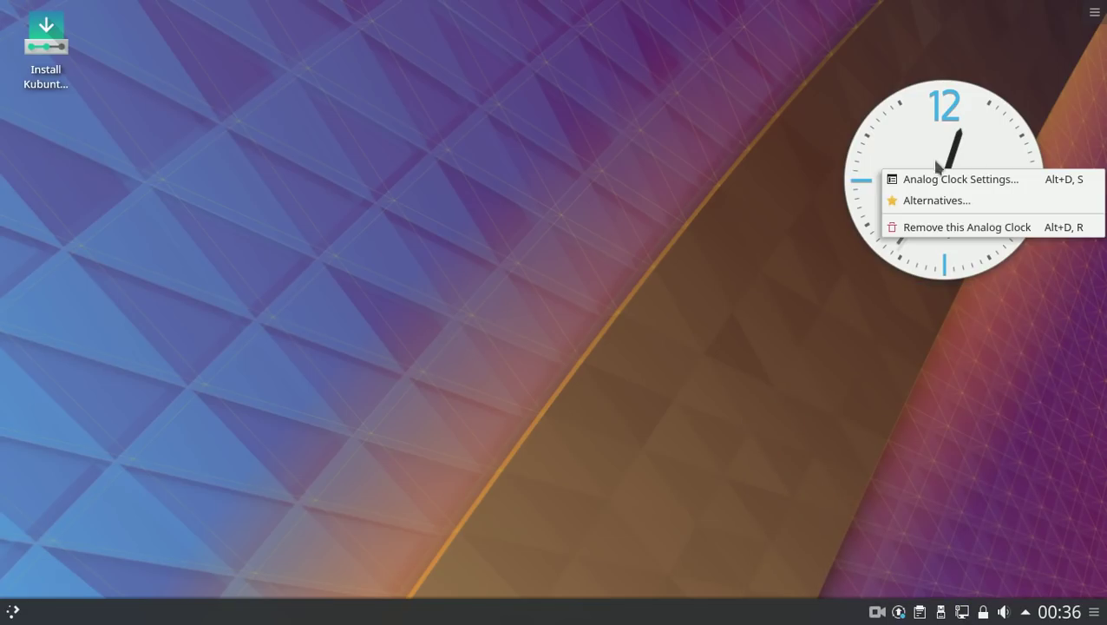
pyautogui.click(953, 227)
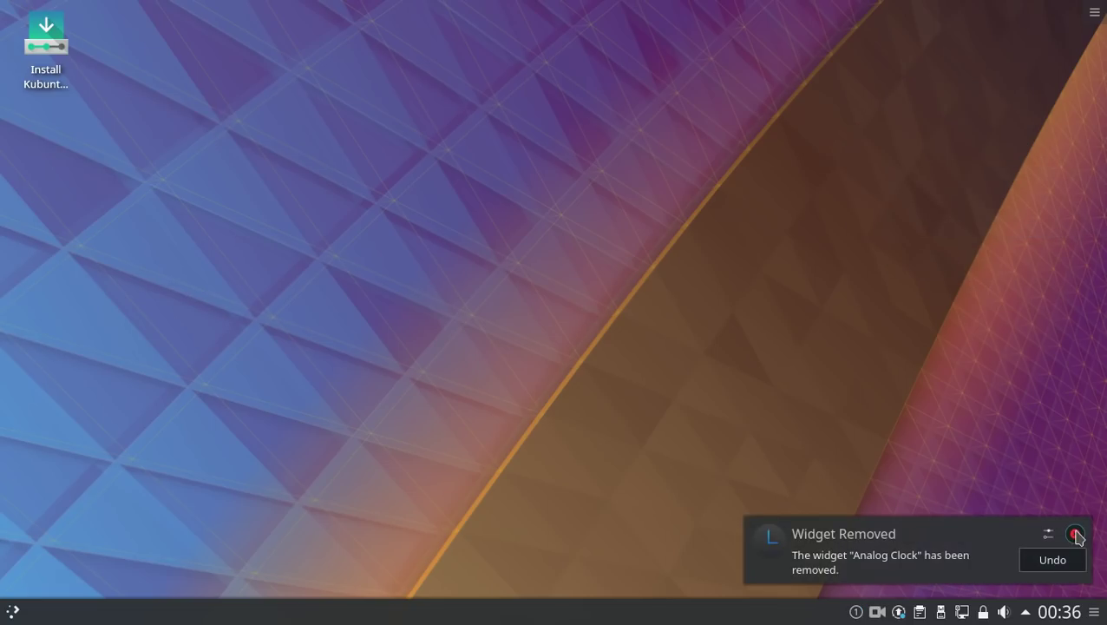
pyautogui.click(7, 616)
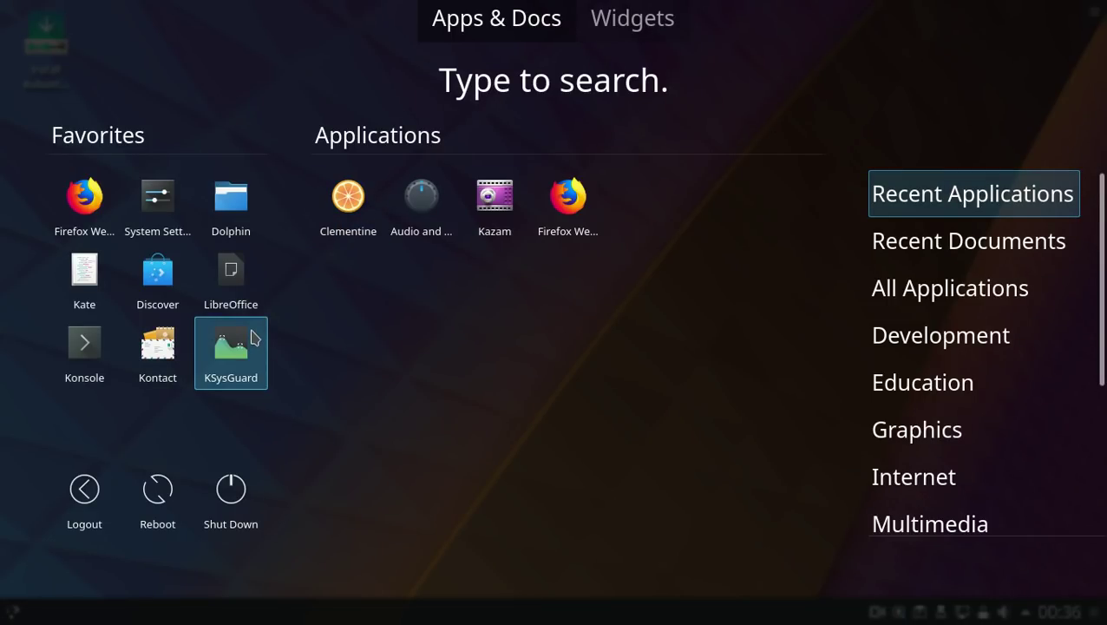
# Launch Dolphin from All Applications in the dashboard and move its window onto the desktop.
pyautogui.click(888, 296)
pyautogui.scroll(-3, 565, 358)
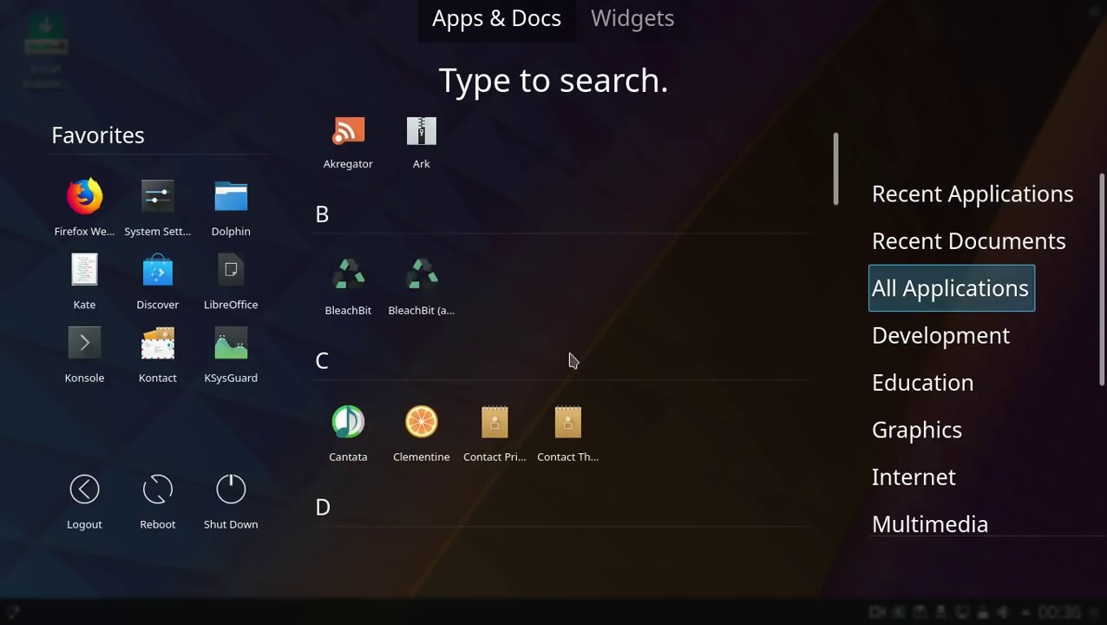
pyautogui.scroll(-2, 573, 358)
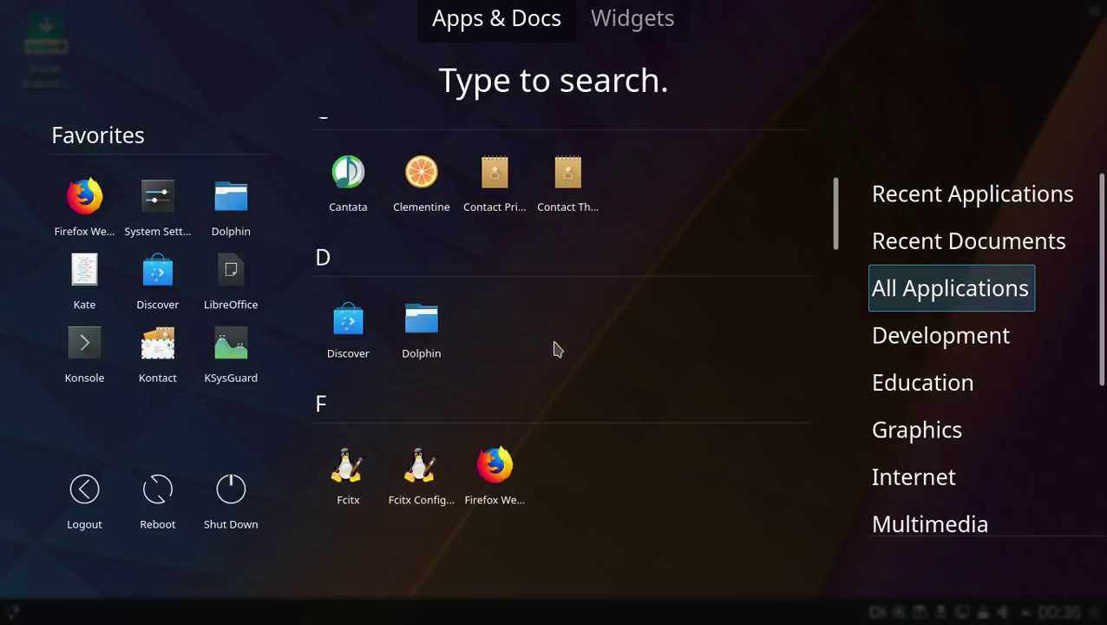
pyautogui.click(414, 331)
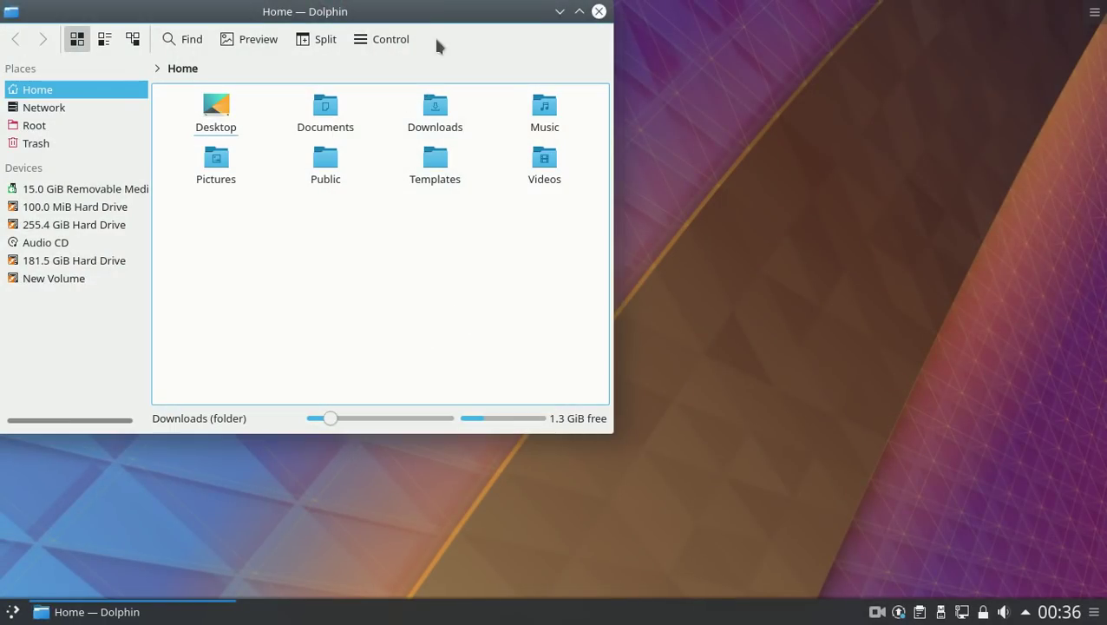
pyautogui.moveTo(420, 26); pyautogui.dragTo(600, 45)
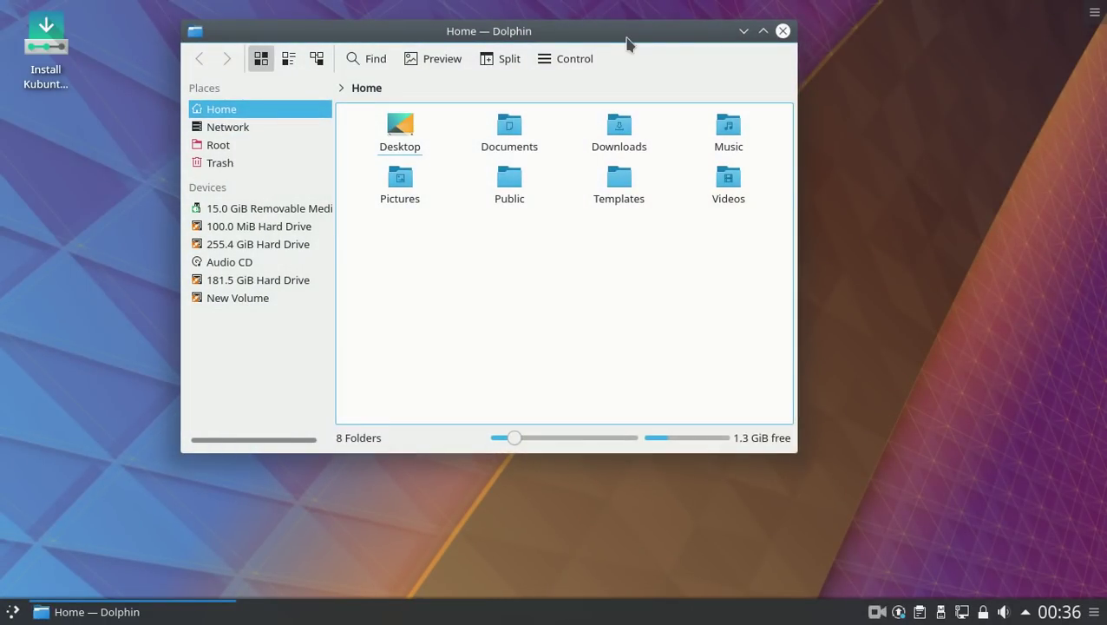
# Try Dolphin's split view twice and open the file search bar.
pyautogui.click(575, 61)
pyautogui.click(575, 60)
pyautogui.click(506, 60)
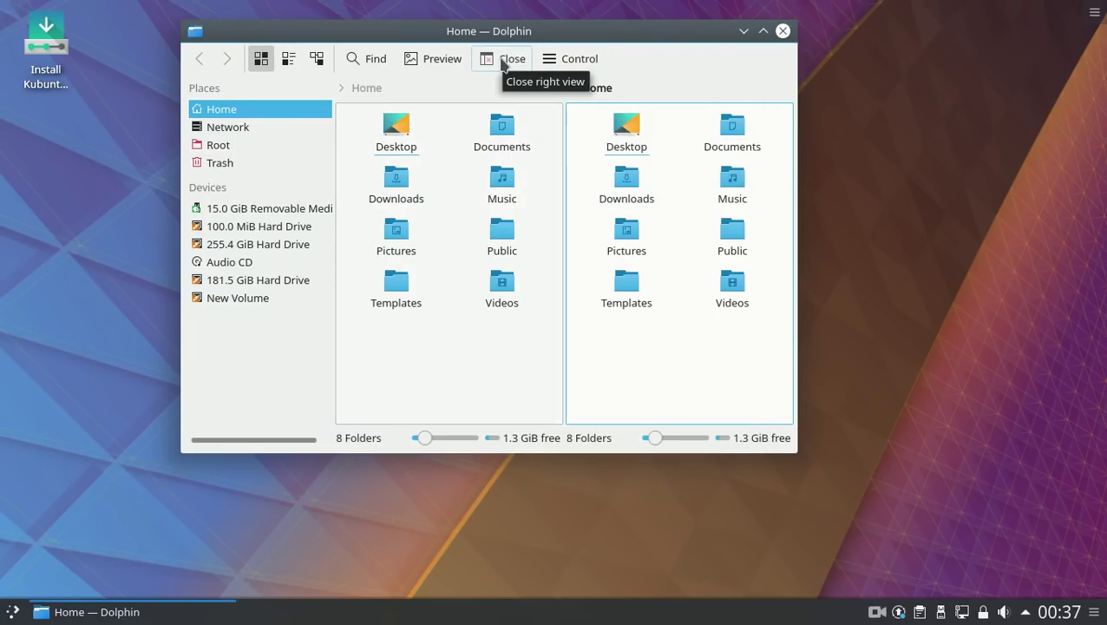
pyautogui.click(504, 63)
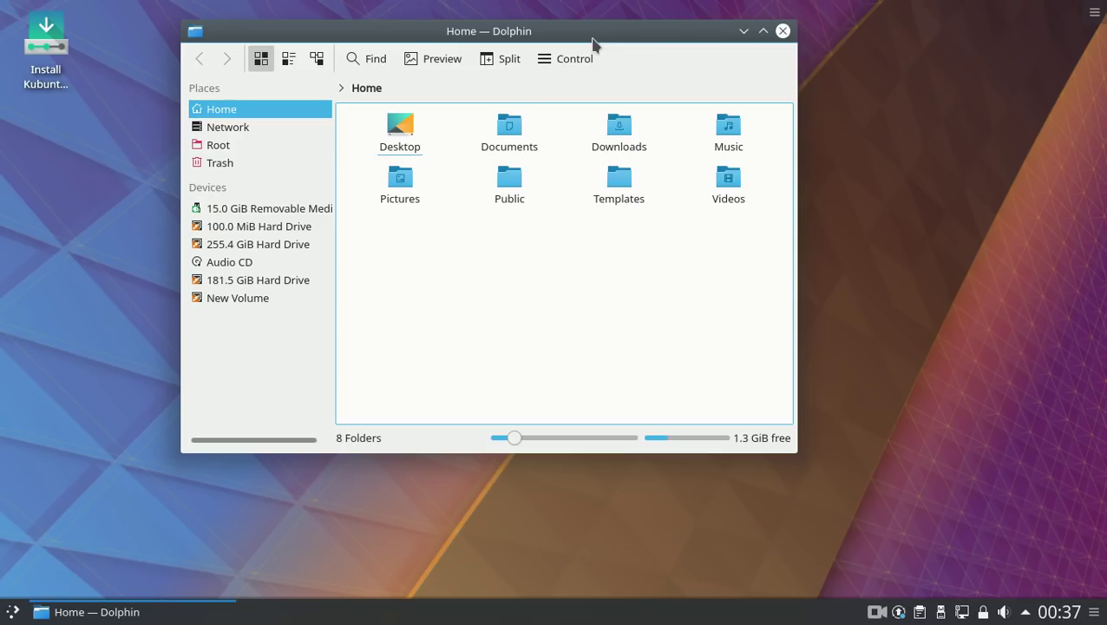
pyautogui.click(374, 59)
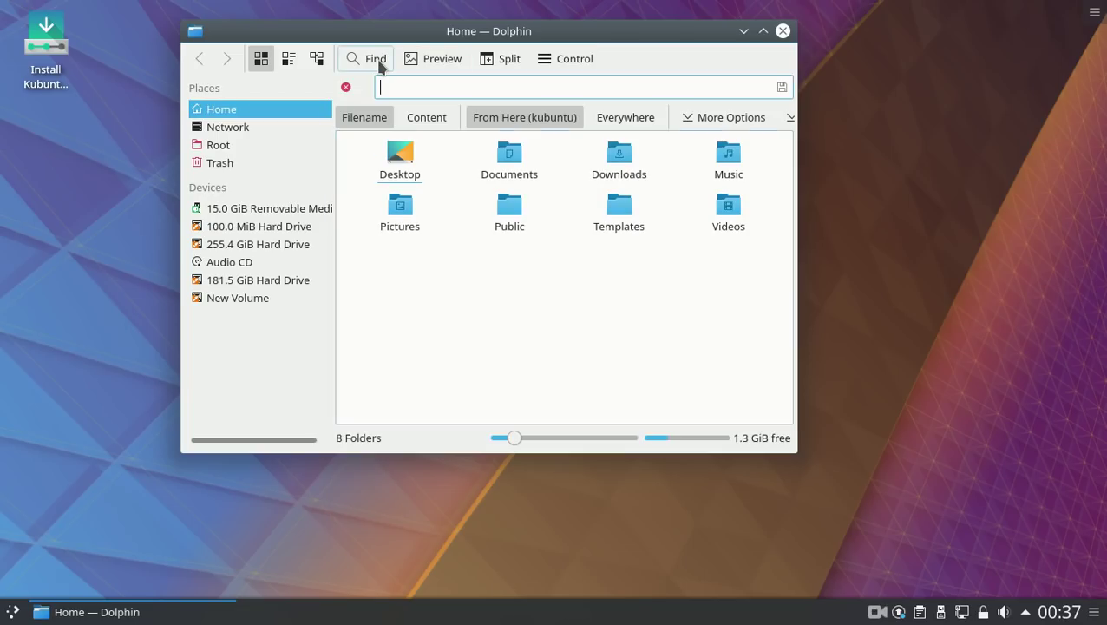
pyautogui.click(508, 62)
pyautogui.click(510, 63)
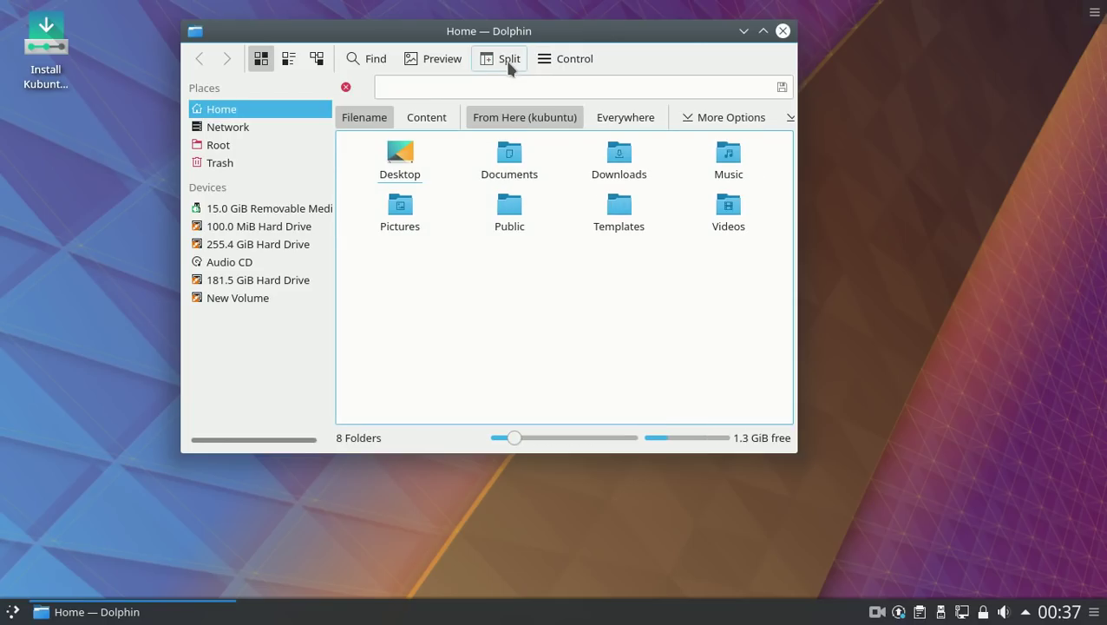
# Turn on Dolphin's menubar from Control > Show Menubar, then close Dolphin.
pyautogui.click(571, 62)
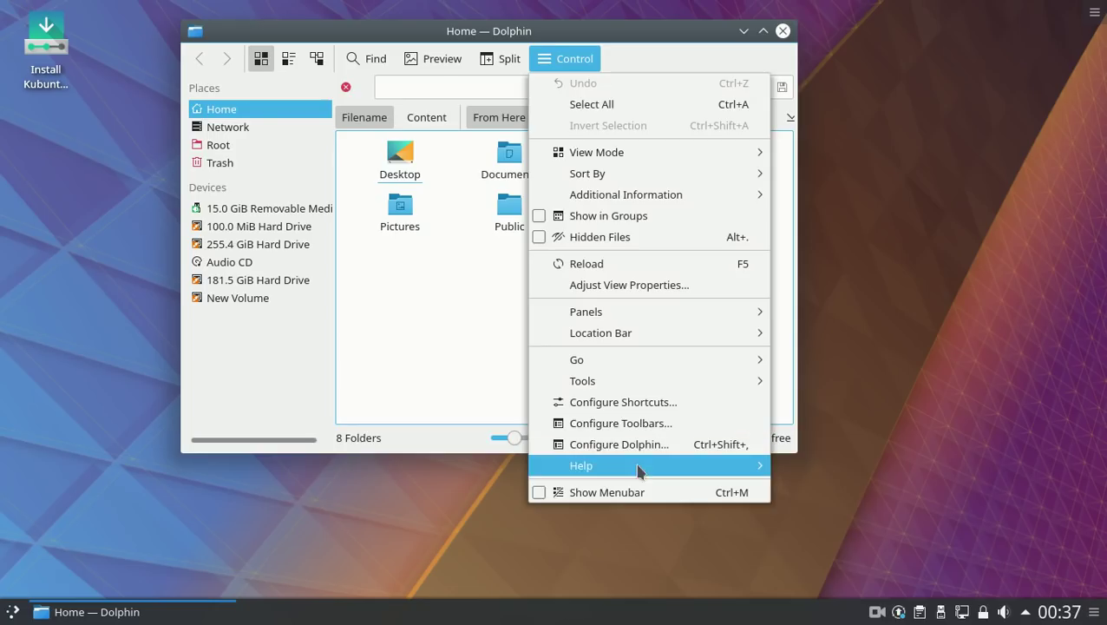
pyautogui.click(629, 493)
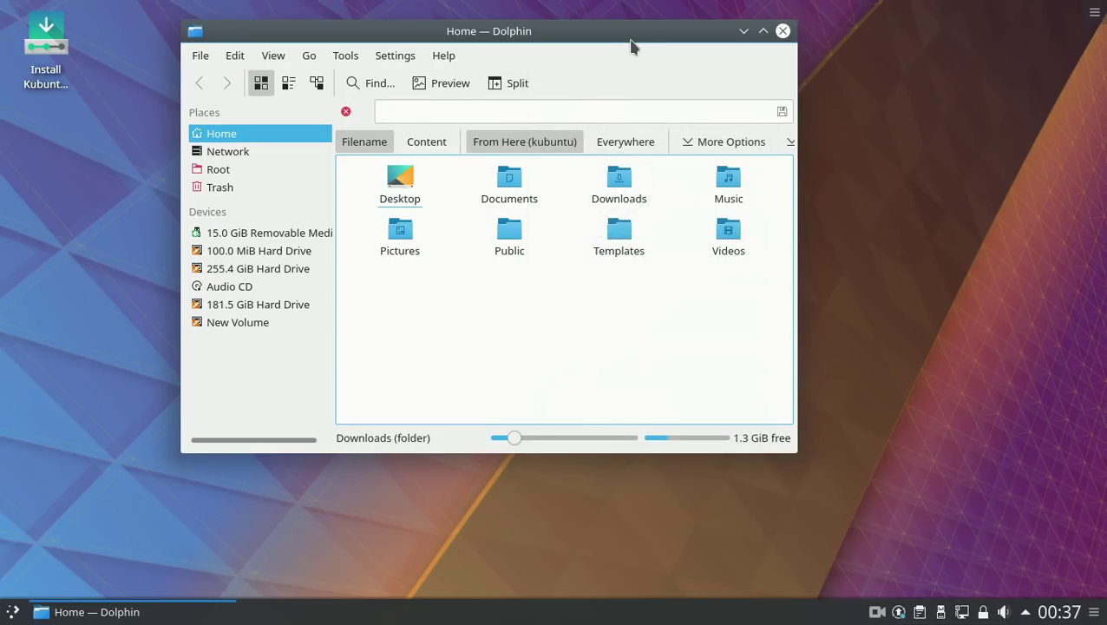
pyautogui.click(782, 32)
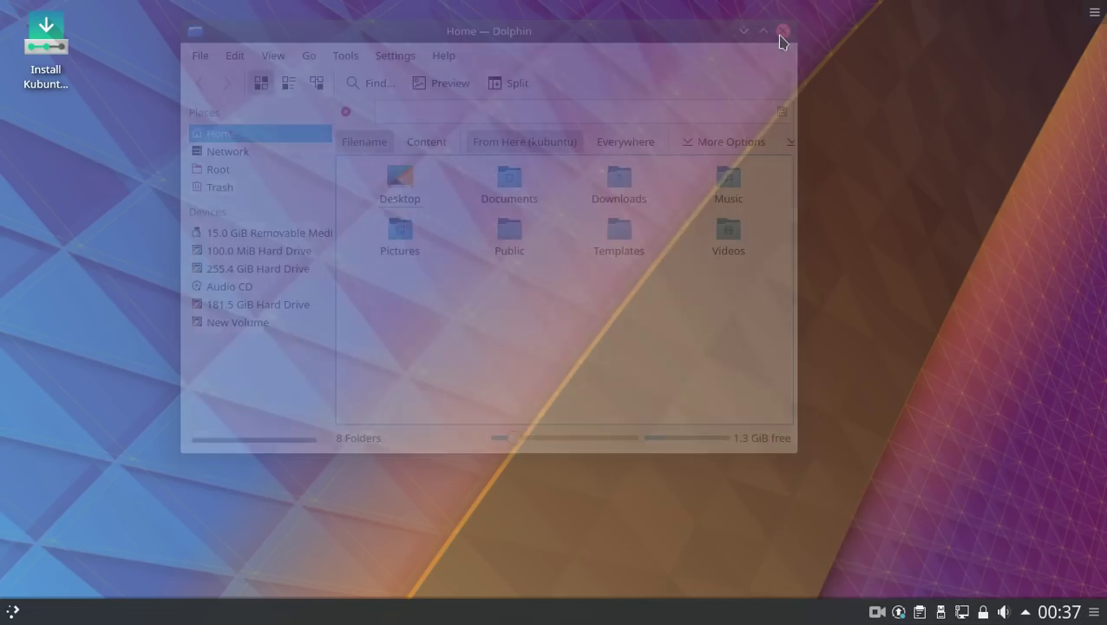
pyautogui.click(1096, 14)
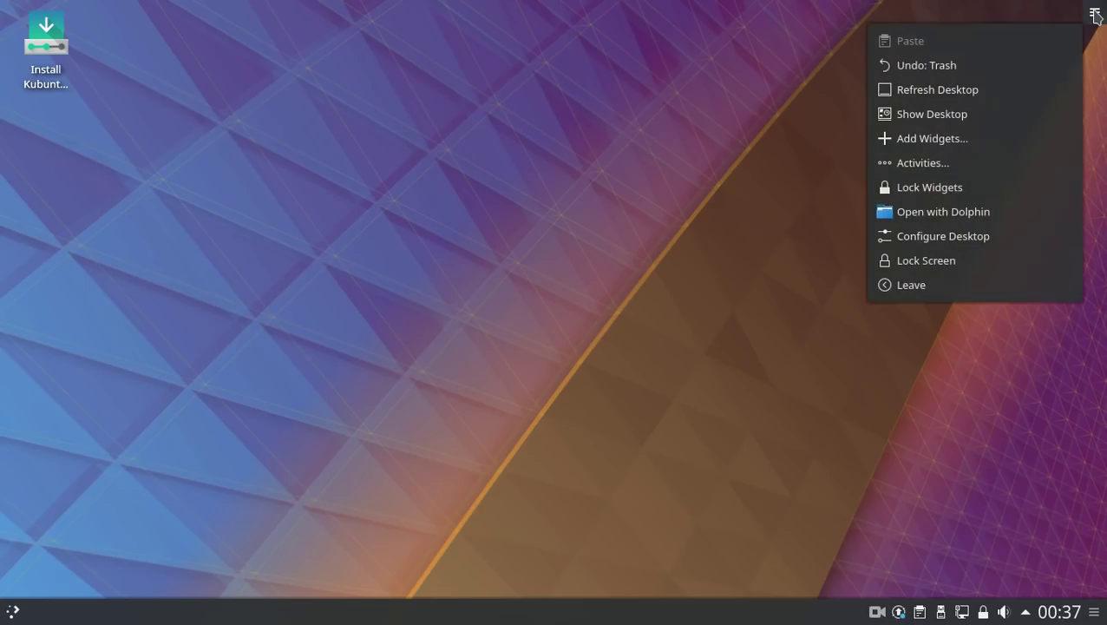
pyautogui.click(1096, 14)
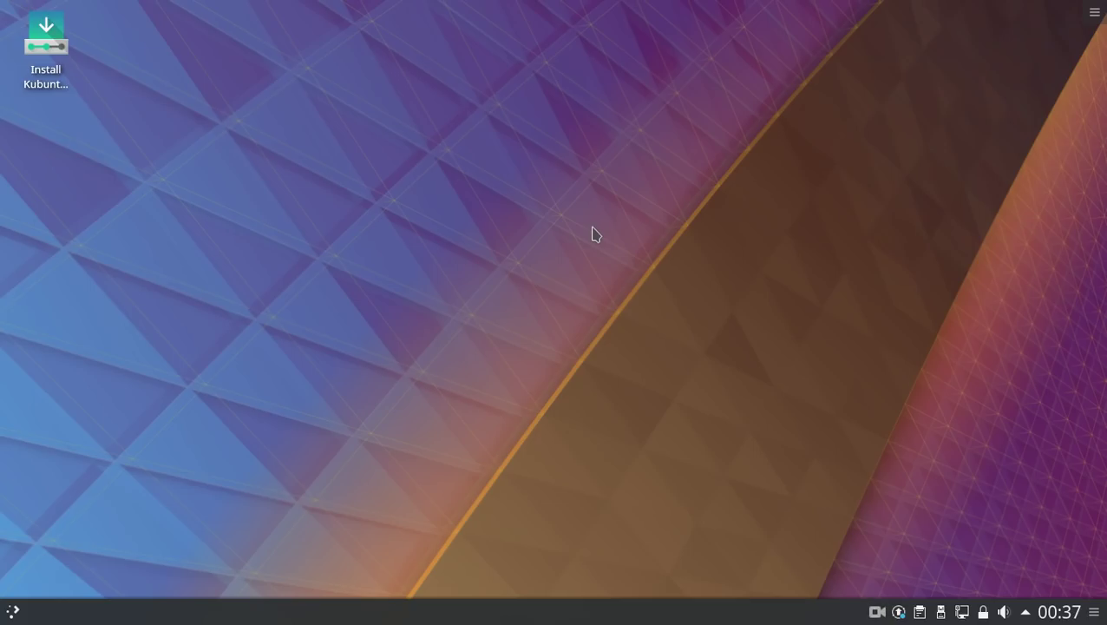
pyautogui.click(921, 612)
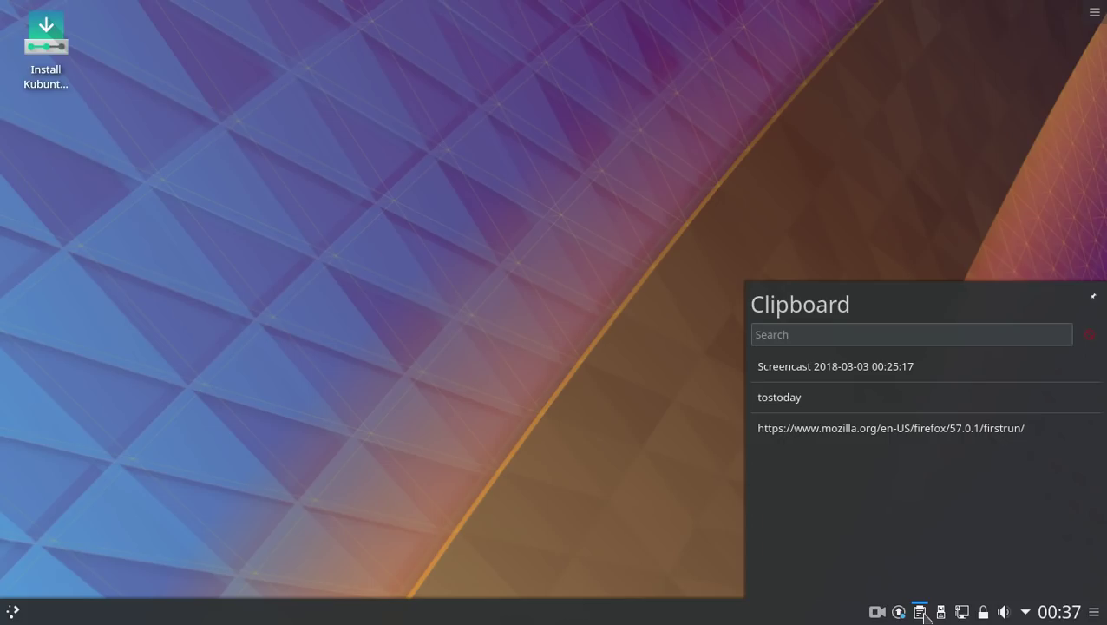
pyautogui.click(921, 613)
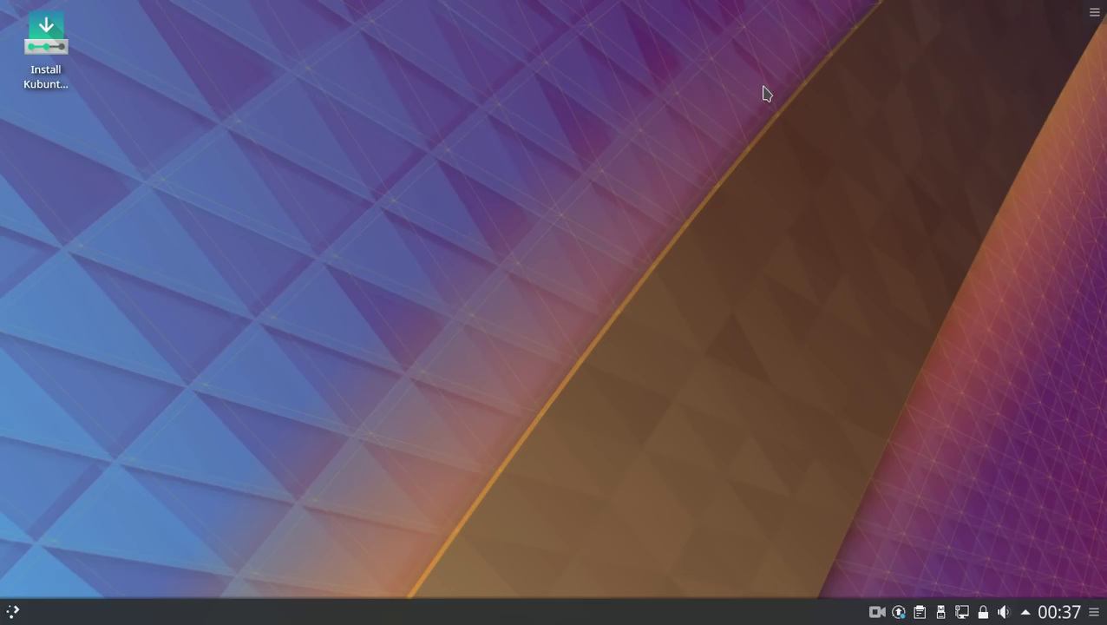
# Start a shutdown from the launcher, cancel it, then open the Kazam tray menu.
pyautogui.click(15, 612)
pyautogui.click(236, 519)
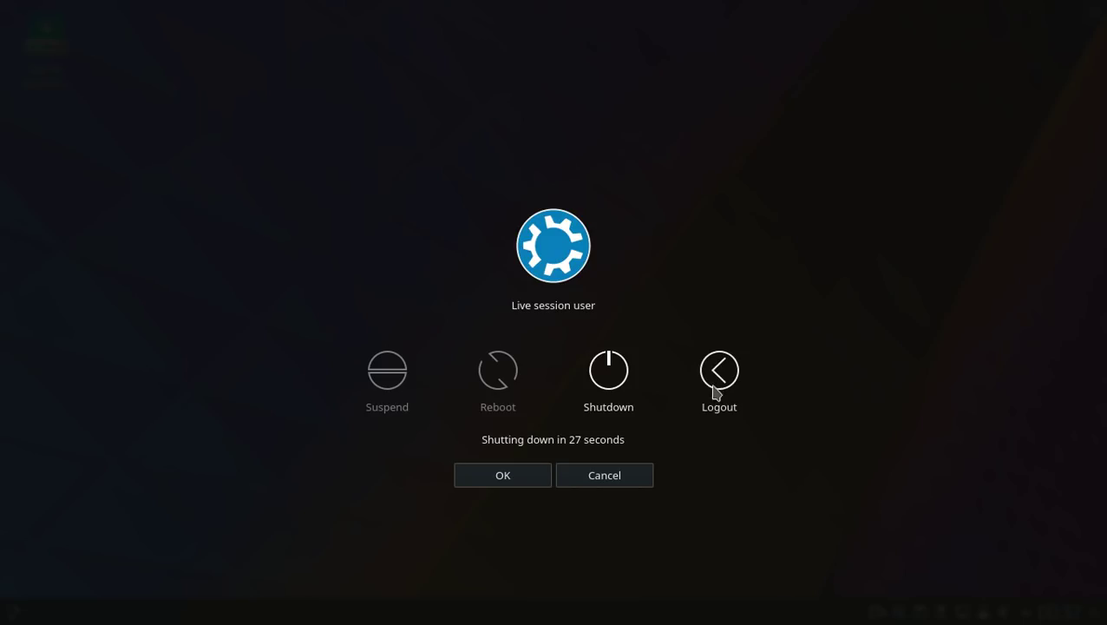
pyautogui.click(606, 482)
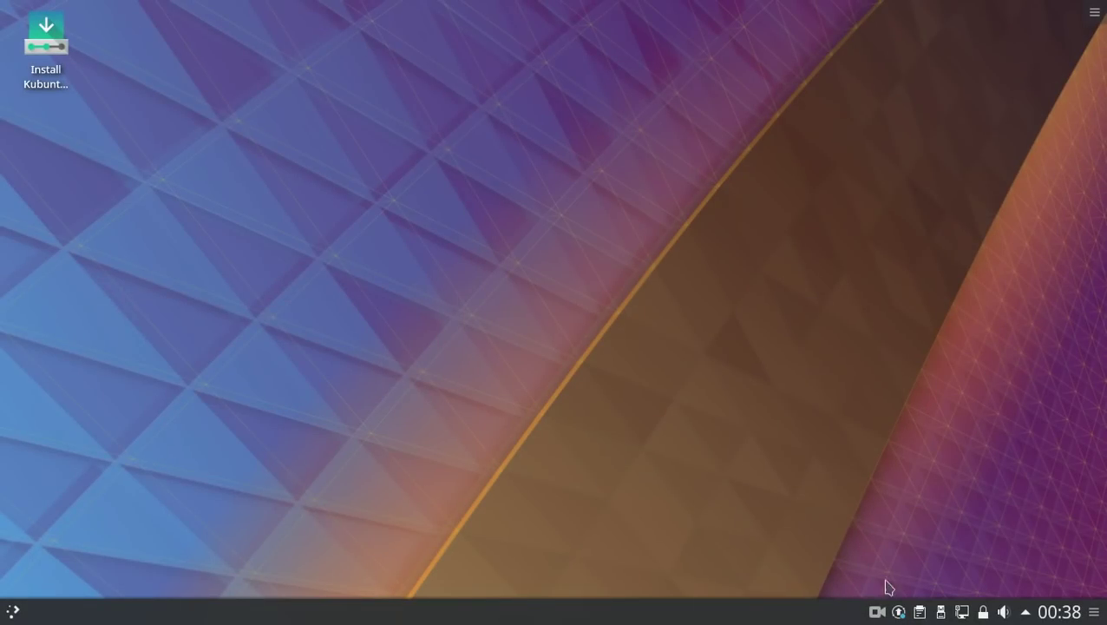
pyautogui.click(876, 613)
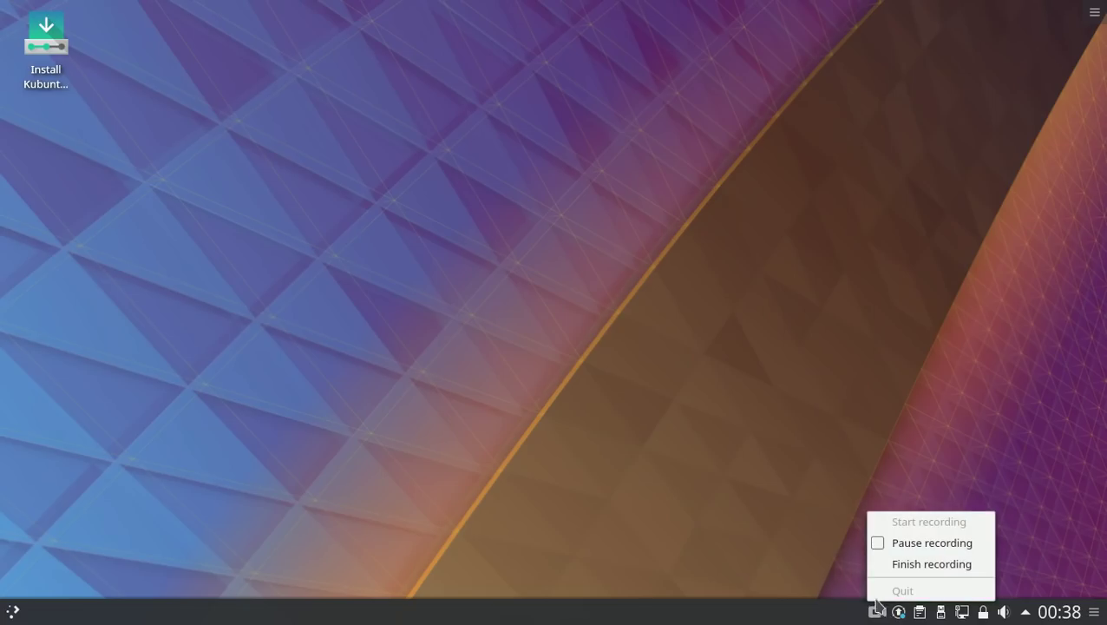